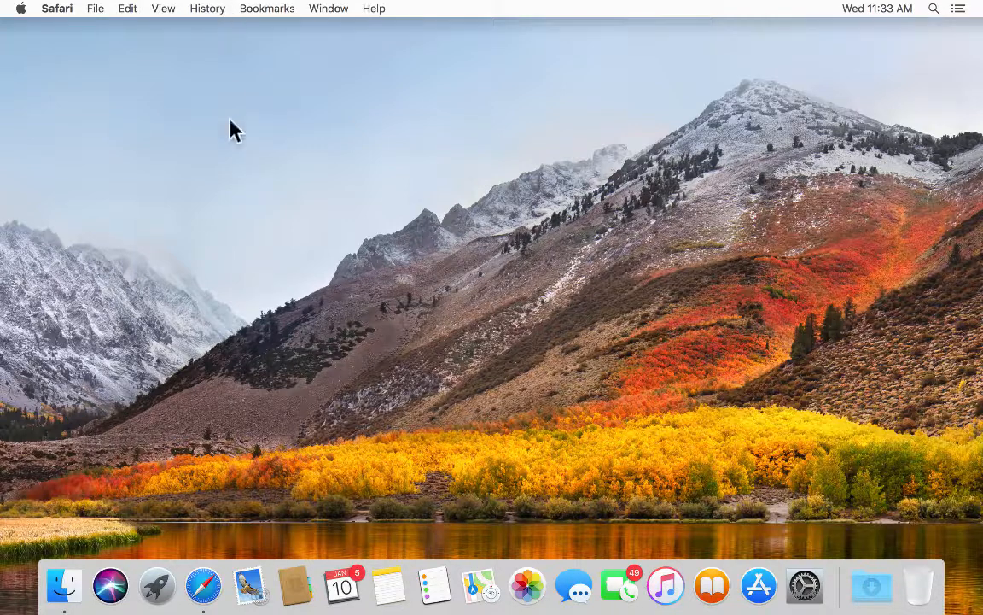
- Check the Mac's version in About This Mac, then launch Safari from the Dock
{"action": "left_click", "coordinate": [19, 11]}
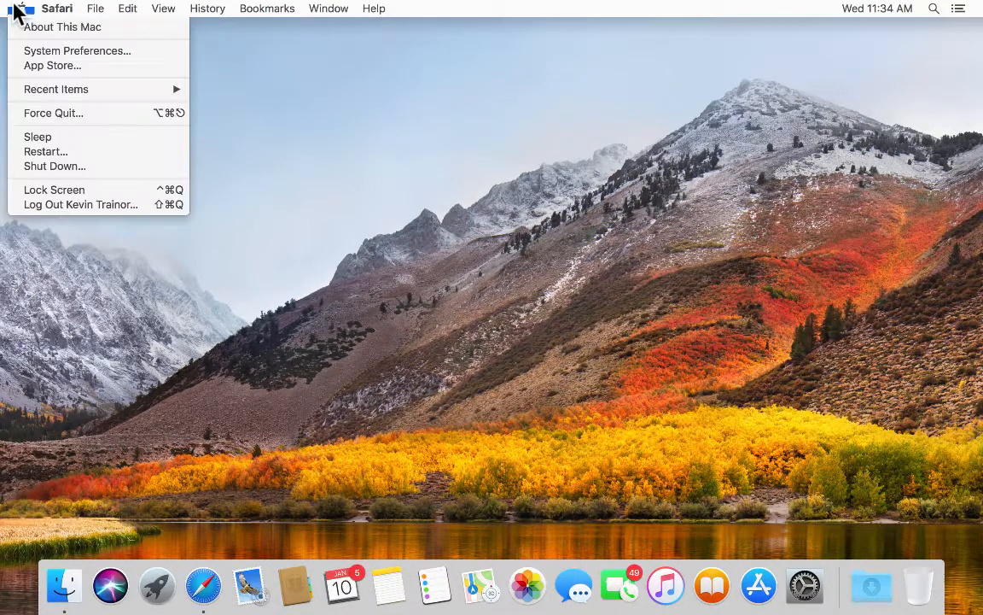
{"action": "left_click", "coordinate": [34, 27]}
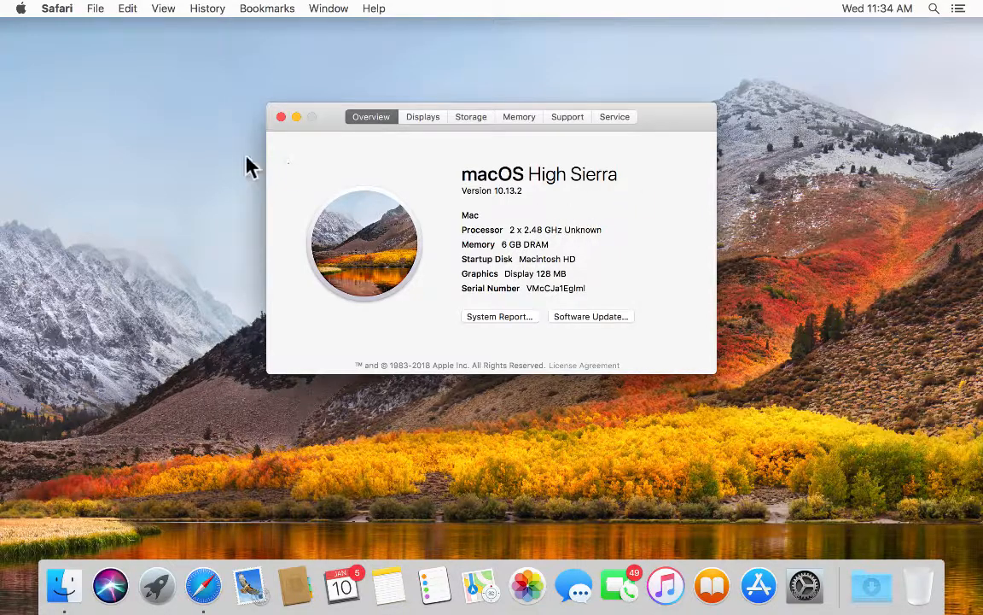
{"action": "left_click", "coordinate": [279, 115]}
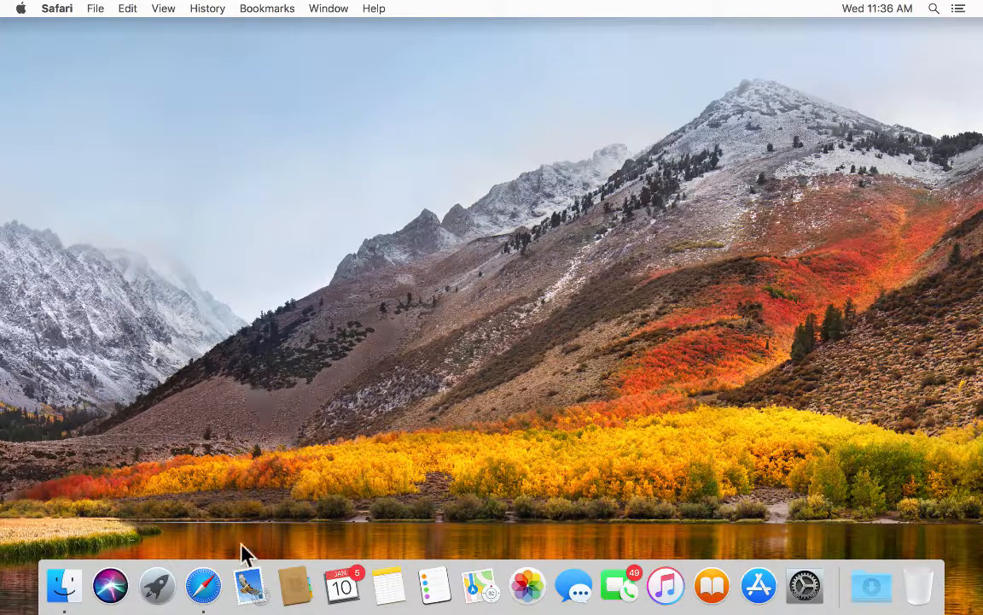
{"action": "left_click", "coordinate": [204, 585]}
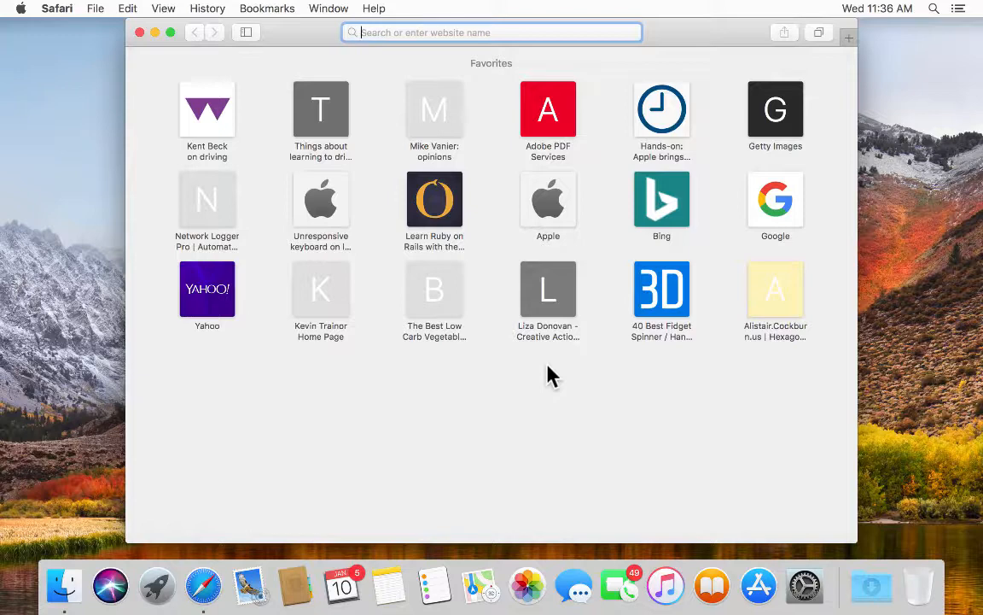
- Load dev.mysql.com in Safari's address bar
{"action": "type", "text": "dev."}
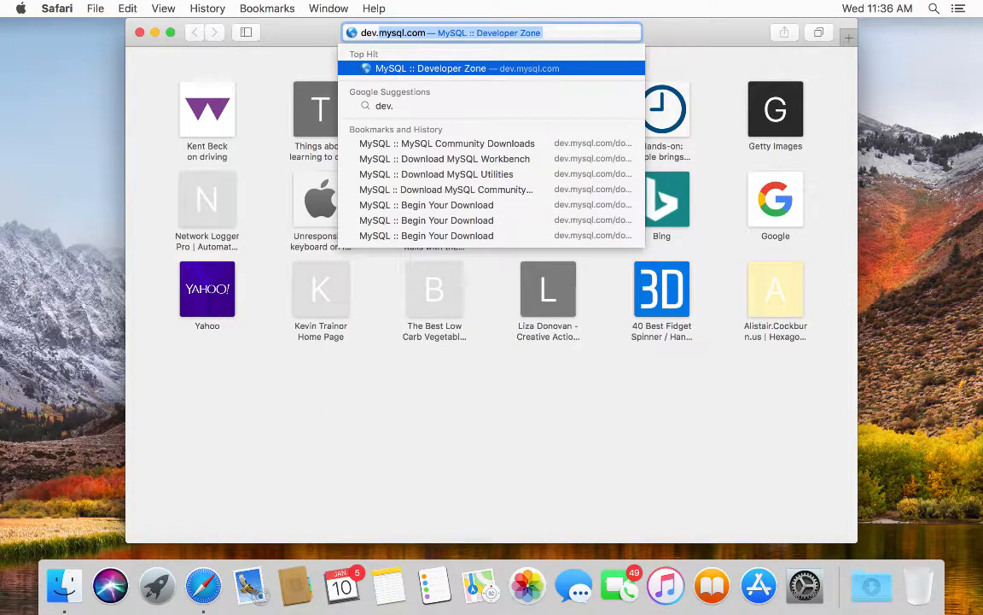
{"action": "type", "text": "mysql.com"}
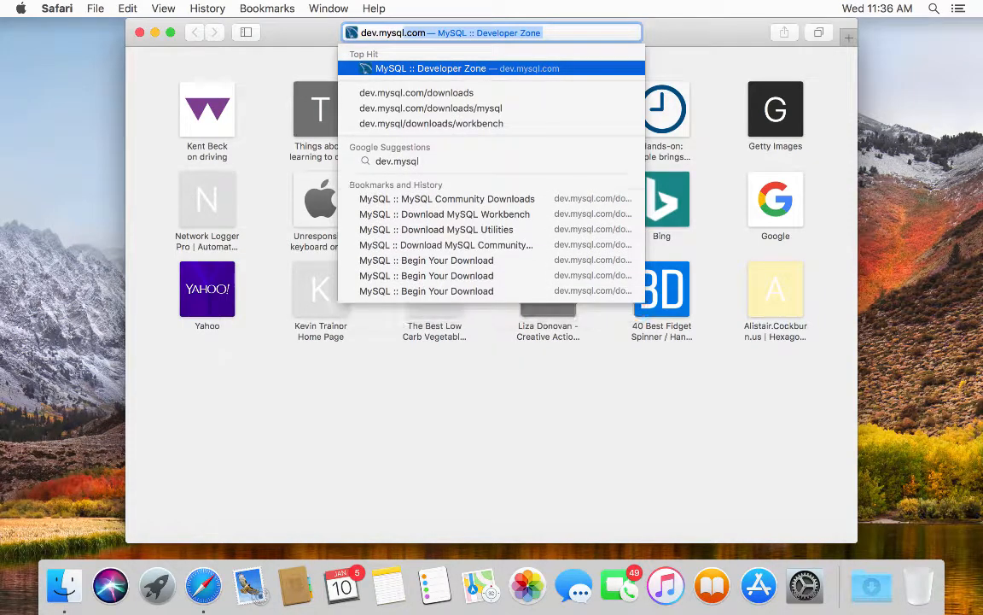
{"action": "key", "text": "Return"}
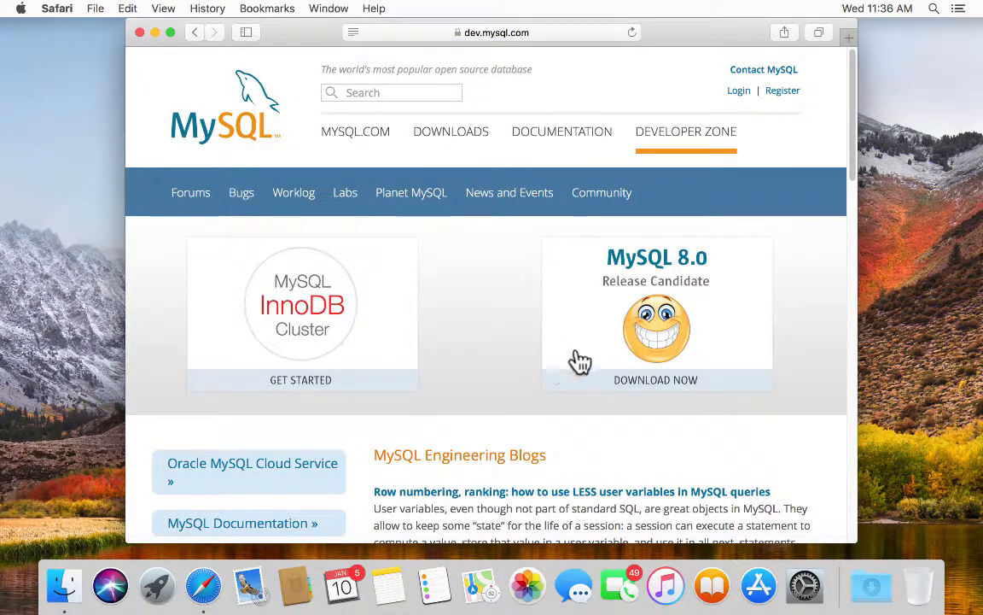
- Go to MySQL Downloads, then follow the Community (GPL) Downloads link further down
{"action": "left_click", "coordinate": [449, 130]}
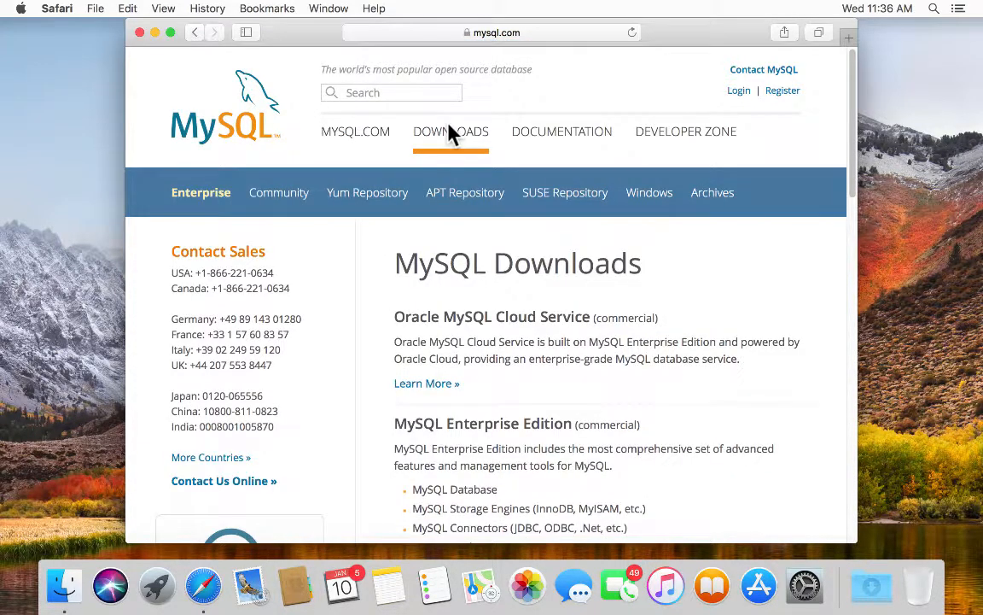
{"action": "left_click", "coordinate": [508, 34]}
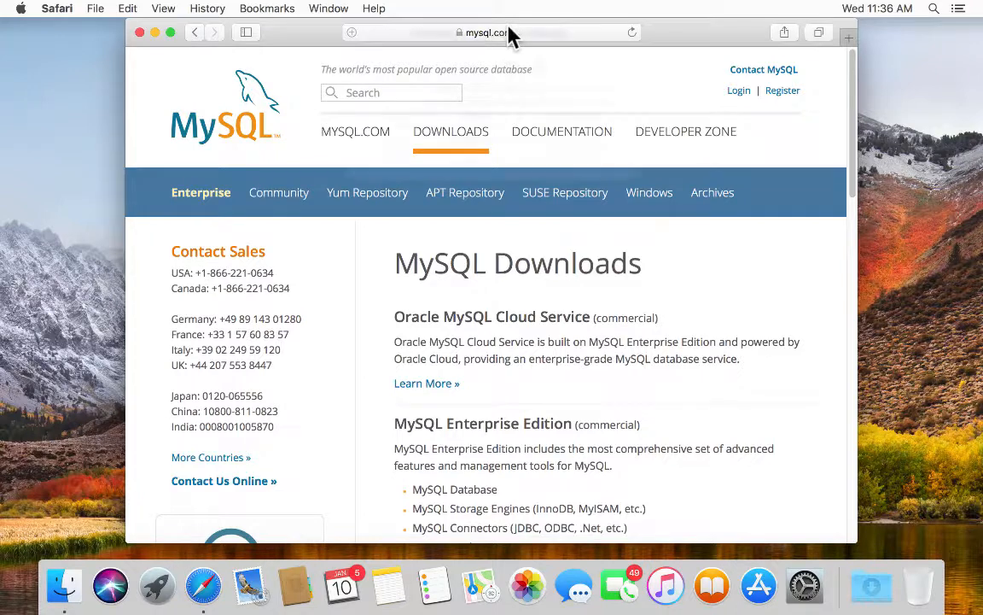
{"action": "left_click", "coordinate": [735, 139]}
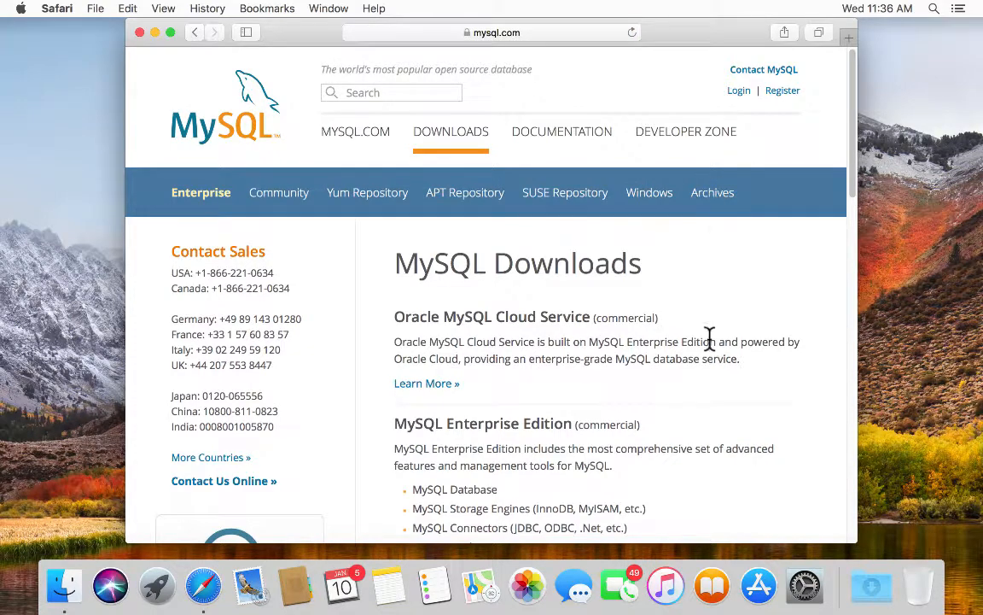
{"action": "scroll", "coordinate": [710, 337], "scroll_direction": "down", "scroll_amount": 2}
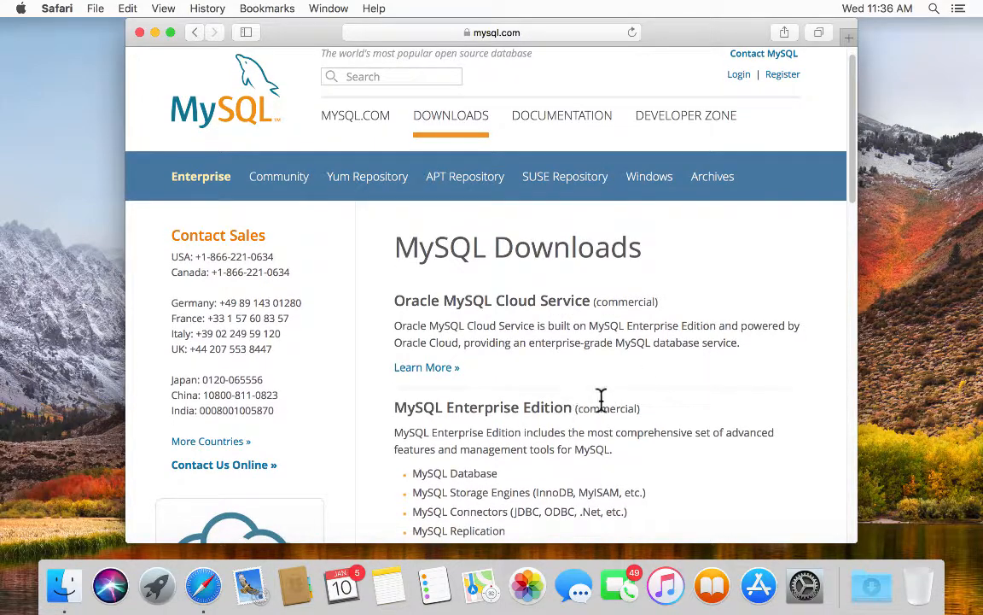
{"action": "scroll", "coordinate": [621, 394], "scroll_direction": "down", "scroll_amount": 5}
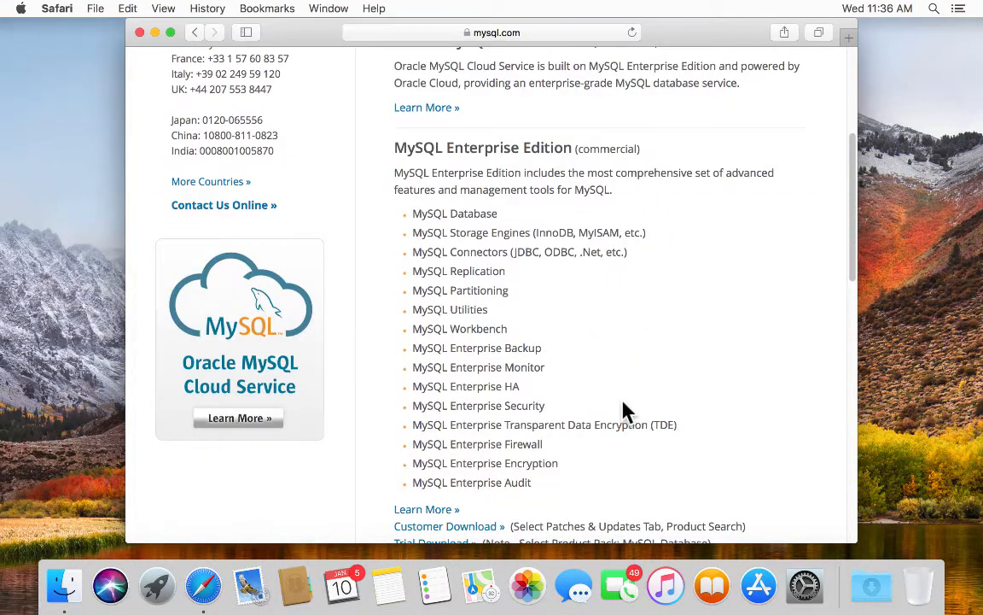
{"action": "scroll", "coordinate": [626, 404], "scroll_direction": "down", "scroll_amount": 5}
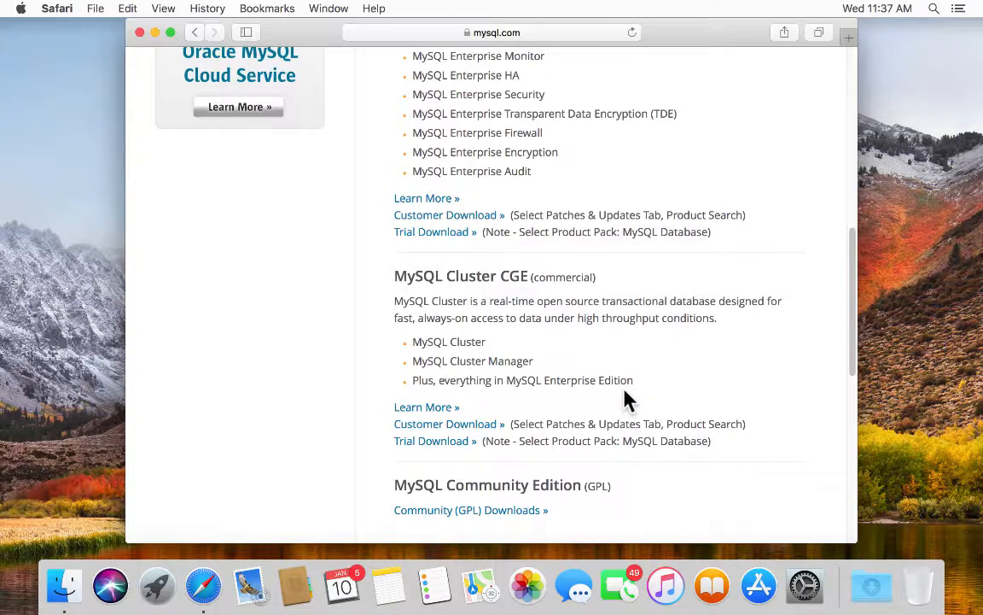
{"action": "scroll", "coordinate": [634, 367], "scroll_direction": "down", "scroll_amount": 3}
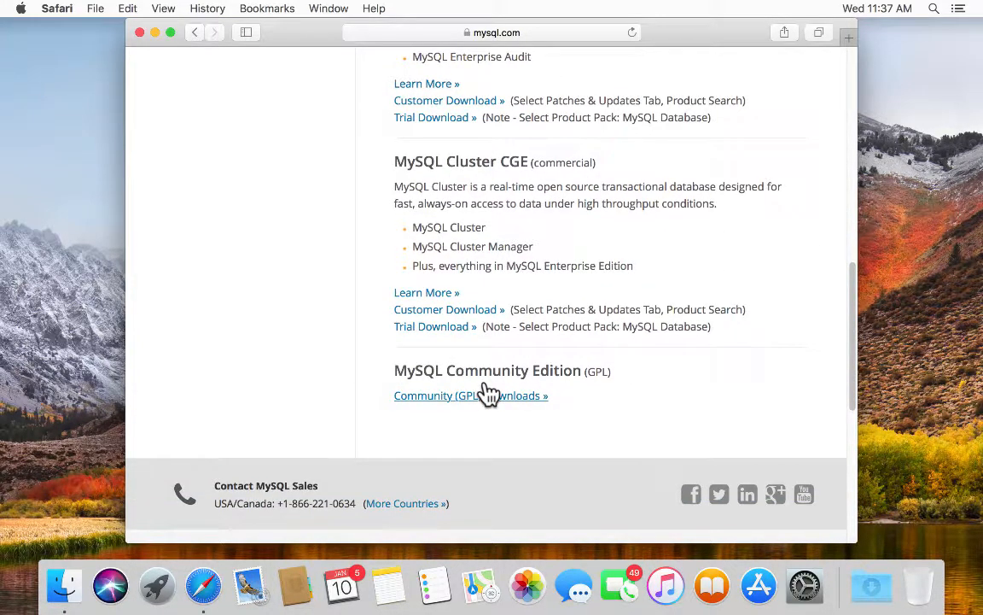
{"action": "left_click", "coordinate": [412, 396]}
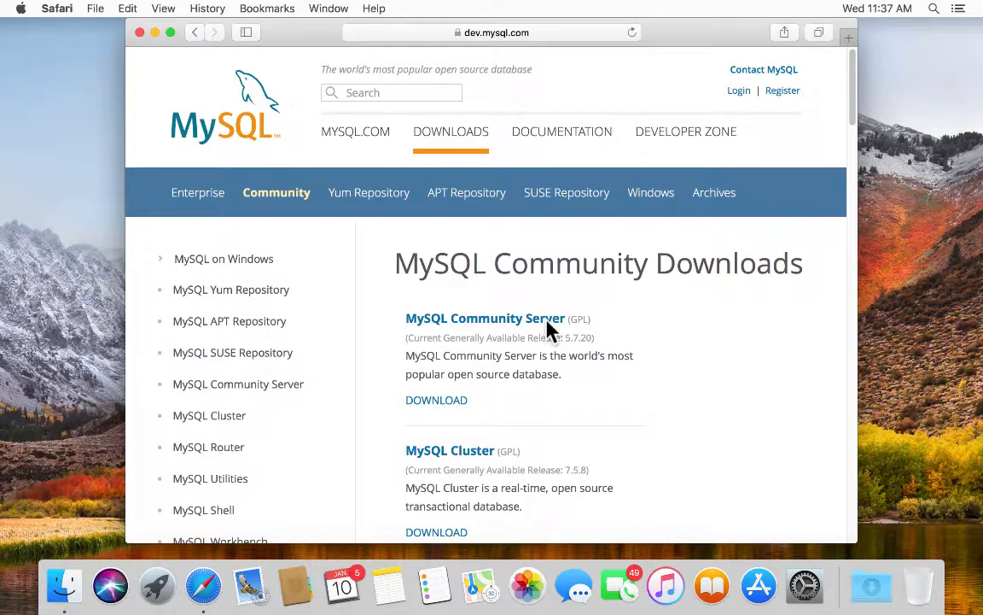
- Find and open the MySQL Community Server entry on the Community Downloads page
{"action": "scroll", "coordinate": [555, 324], "scroll_direction": "down", "scroll_amount": 1}
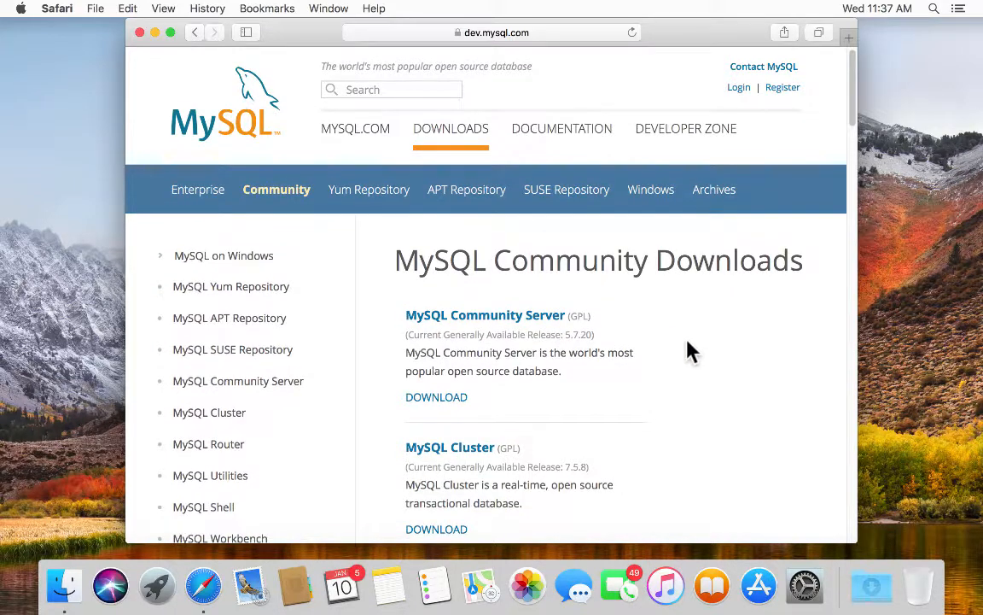
{"action": "scroll", "coordinate": [692, 350], "scroll_direction": "down", "scroll_amount": 1}
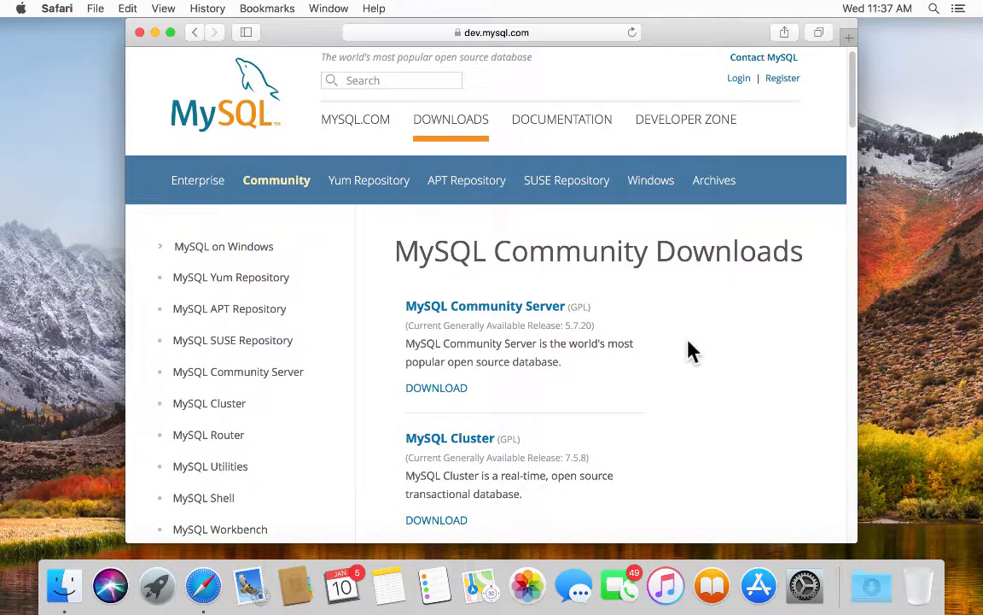
{"action": "scroll", "coordinate": [691, 346], "scroll_direction": "down", "scroll_amount": 5}
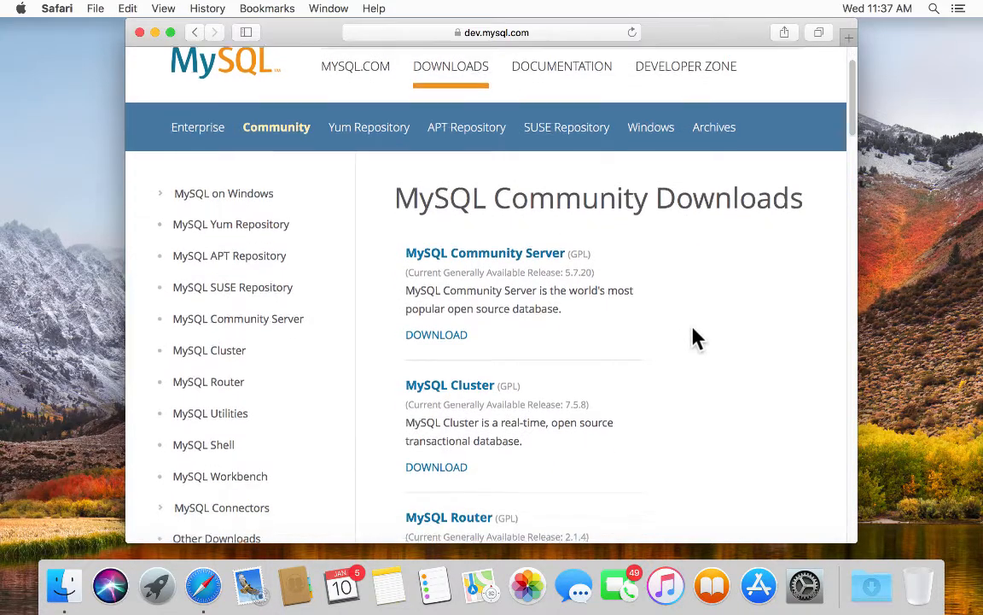
{"action": "scroll", "coordinate": [692, 331], "scroll_direction": "down", "scroll_amount": 2}
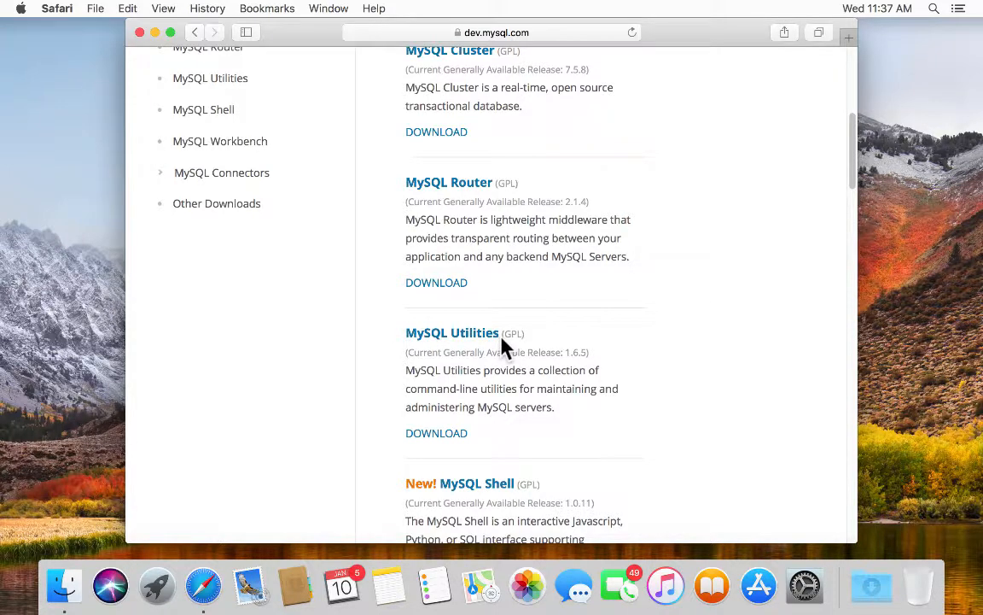
{"action": "scroll", "coordinate": [617, 395], "scroll_direction": "down", "scroll_amount": 5}
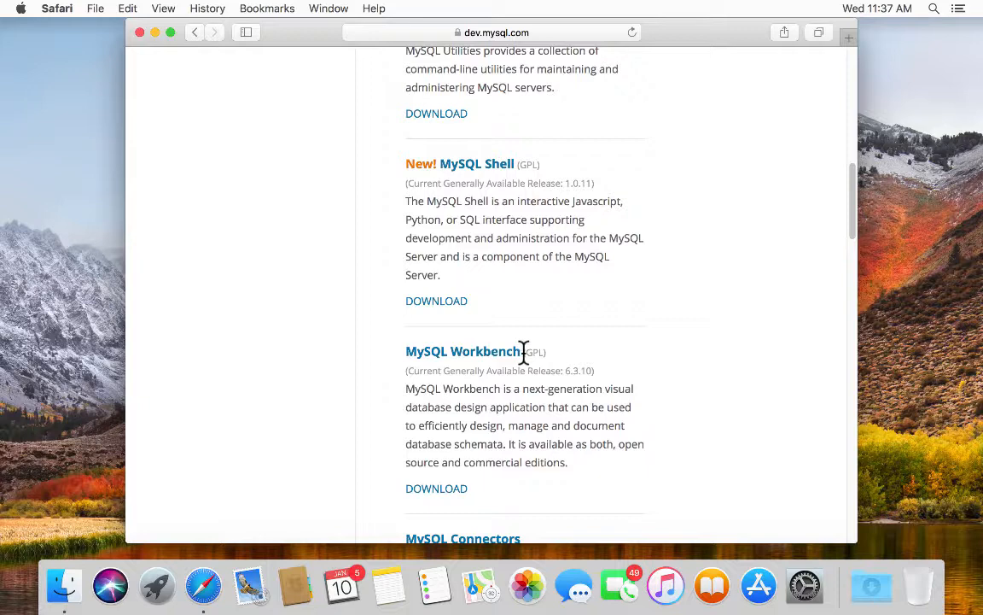
{"action": "scroll", "coordinate": [643, 395], "scroll_direction": "down", "scroll_amount": 2}
{"action": "scroll", "coordinate": [646, 396], "scroll_direction": "down", "scroll_amount": 5}
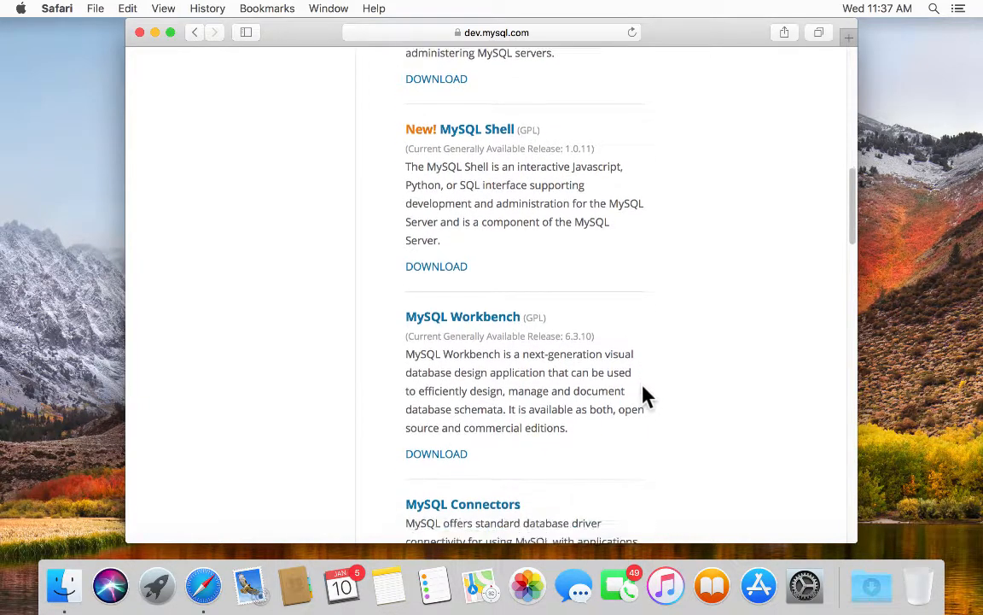
{"action": "scroll", "coordinate": [646, 397], "scroll_direction": "up", "scroll_amount": 8}
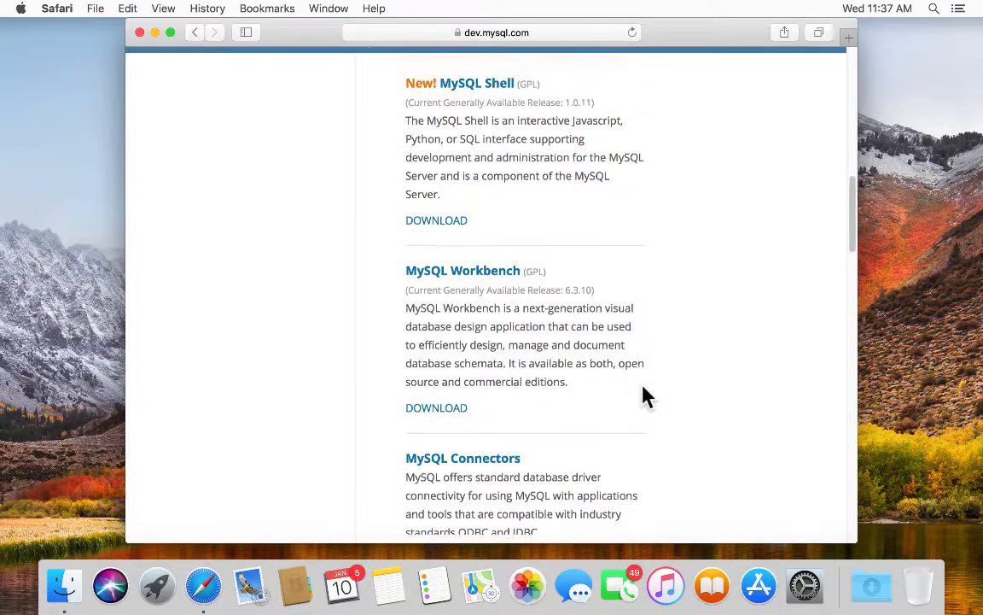
{"action": "scroll", "coordinate": [650, 389], "scroll_direction": "up", "scroll_amount": 6}
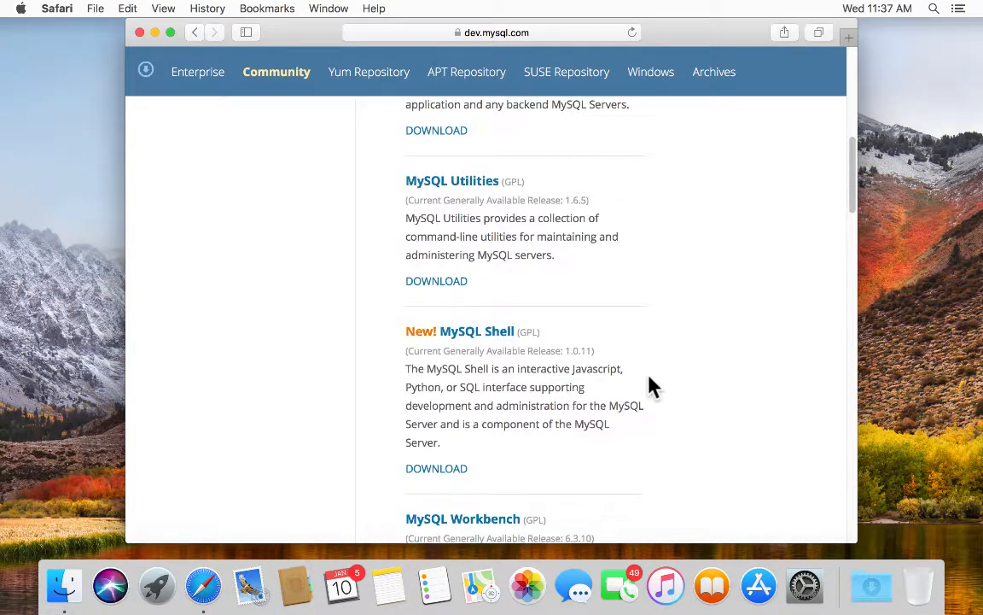
{"action": "scroll", "coordinate": [671, 388], "scroll_direction": "up", "scroll_amount": 10}
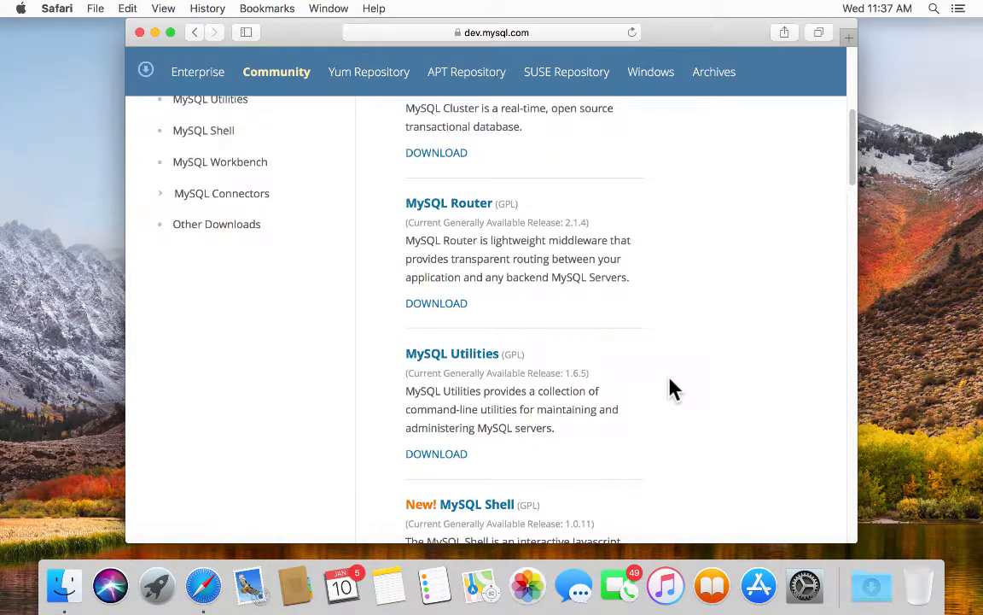
{"action": "scroll", "coordinate": [671, 388], "scroll_direction": "up", "scroll_amount": 4}
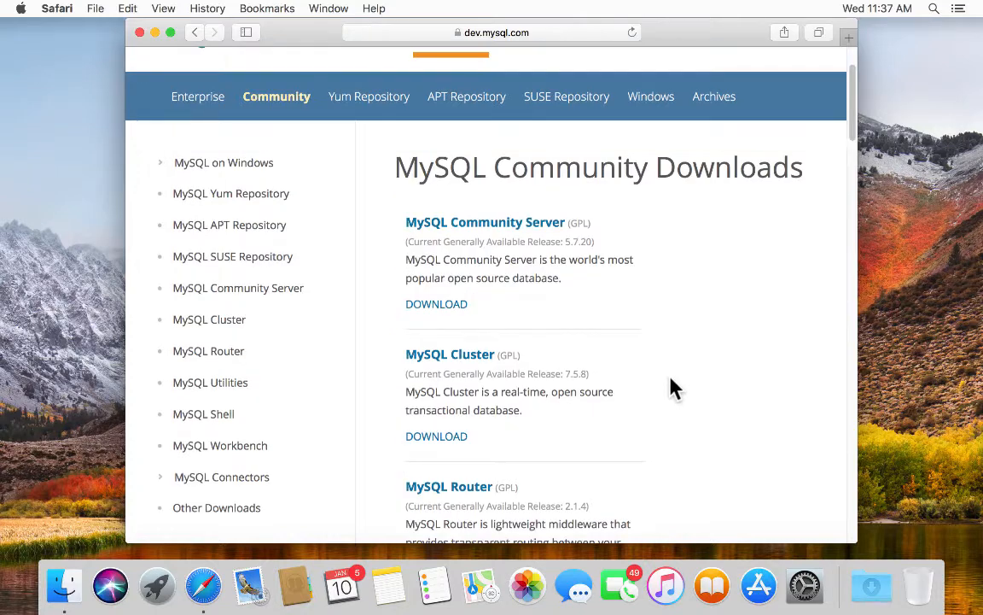
{"action": "left_click", "coordinate": [500, 221]}
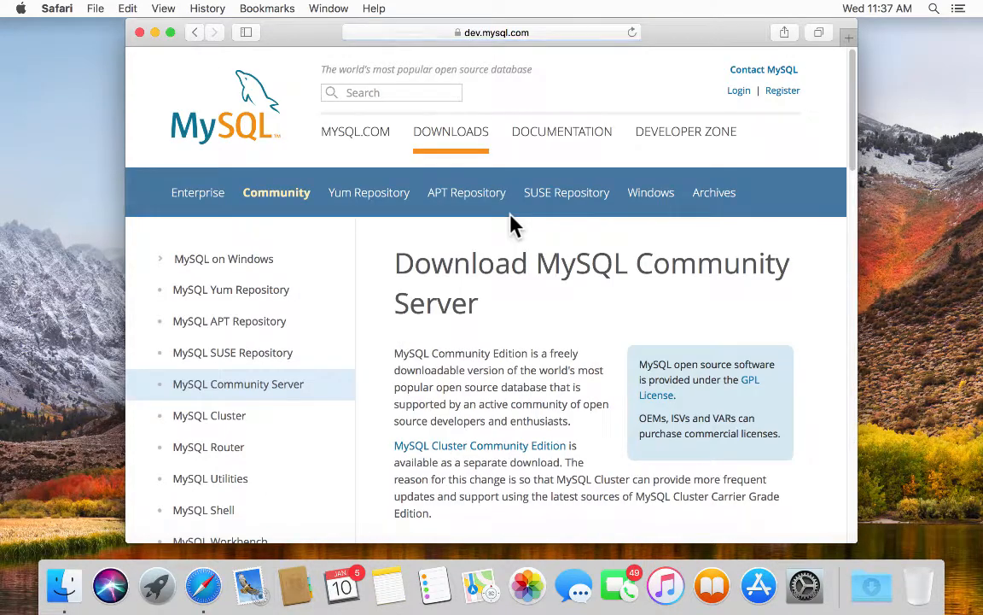
- Scroll down to the 5.7.20 macOS DMG and TAR downloads under Generally Available Releases
{"action": "scroll", "coordinate": [567, 265], "scroll_direction": "down", "scroll_amount": 3}
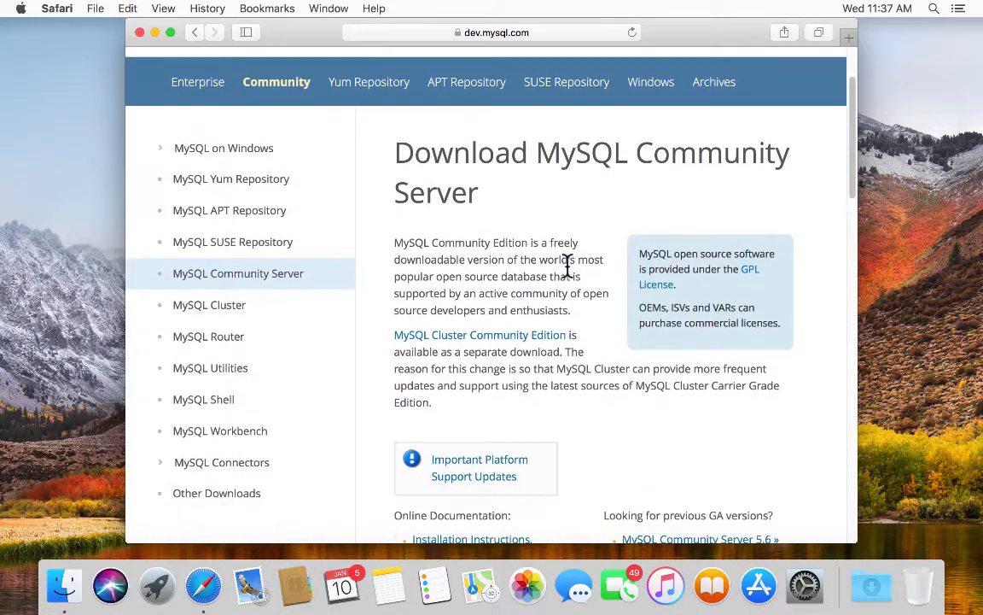
{"action": "scroll", "coordinate": [568, 263], "scroll_direction": "down", "scroll_amount": 10}
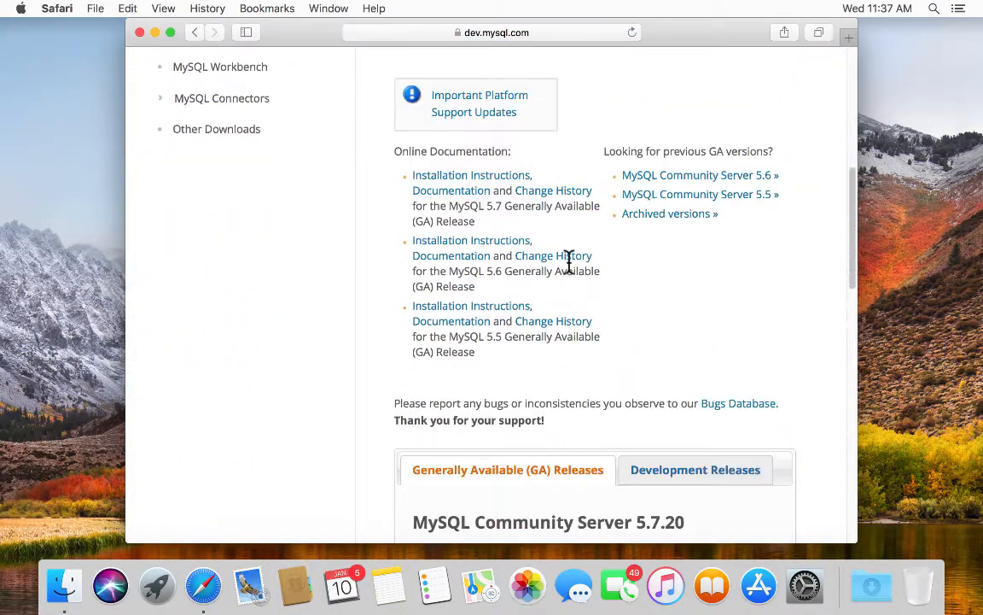
{"action": "scroll", "coordinate": [568, 262], "scroll_direction": "down", "scroll_amount": 5}
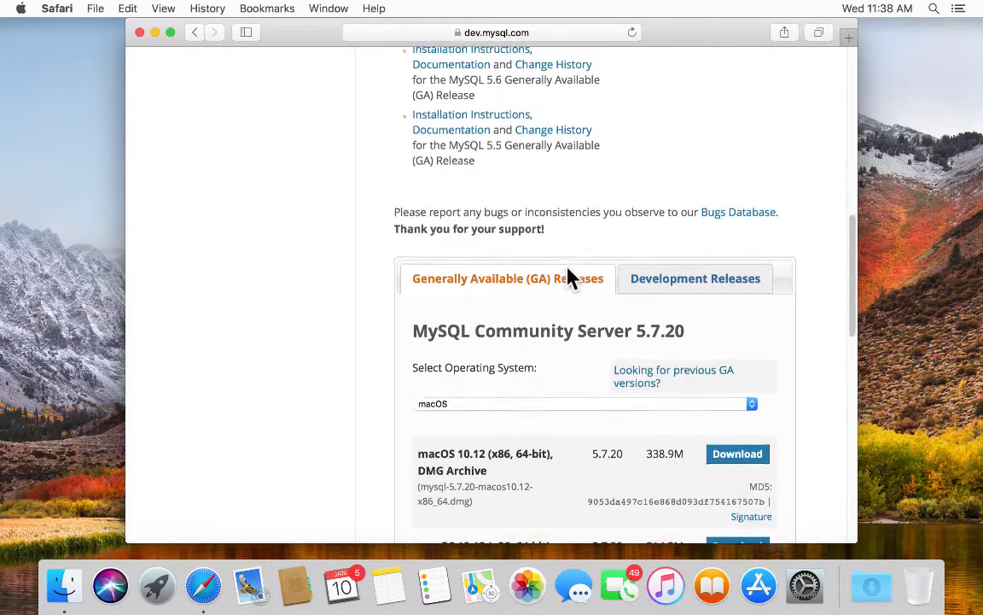
{"action": "scroll", "coordinate": [570, 275], "scroll_direction": "down", "scroll_amount": 3}
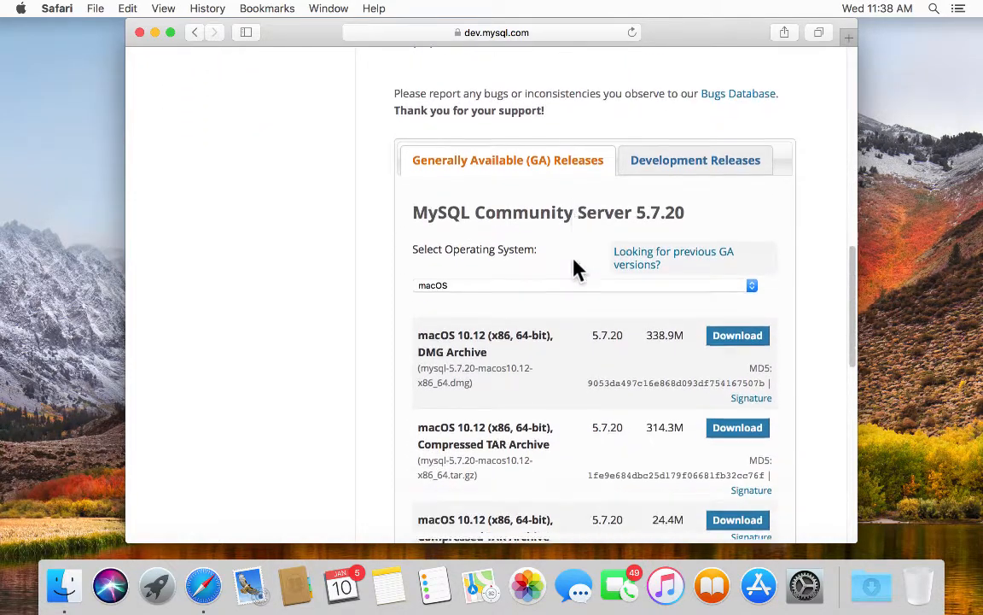
{"action": "scroll", "coordinate": [574, 263], "scroll_direction": "down", "scroll_amount": 1}
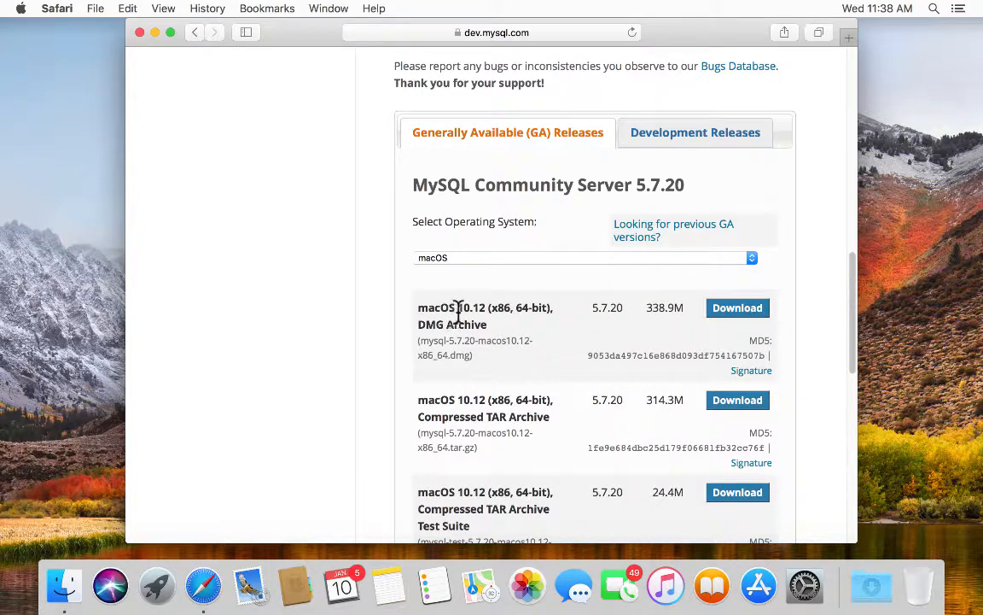
- Choose Download for the macOS 10.12 DMG Archive and scroll the Begin Your Download page
{"action": "left_click", "coordinate": [733, 307]}
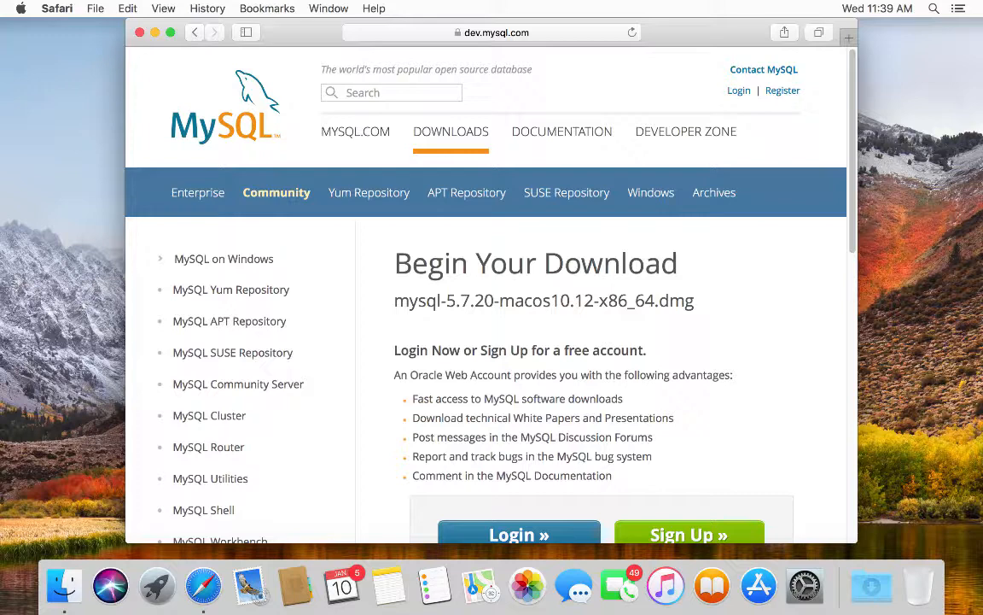
{"action": "key", "text": "super+Tab"}
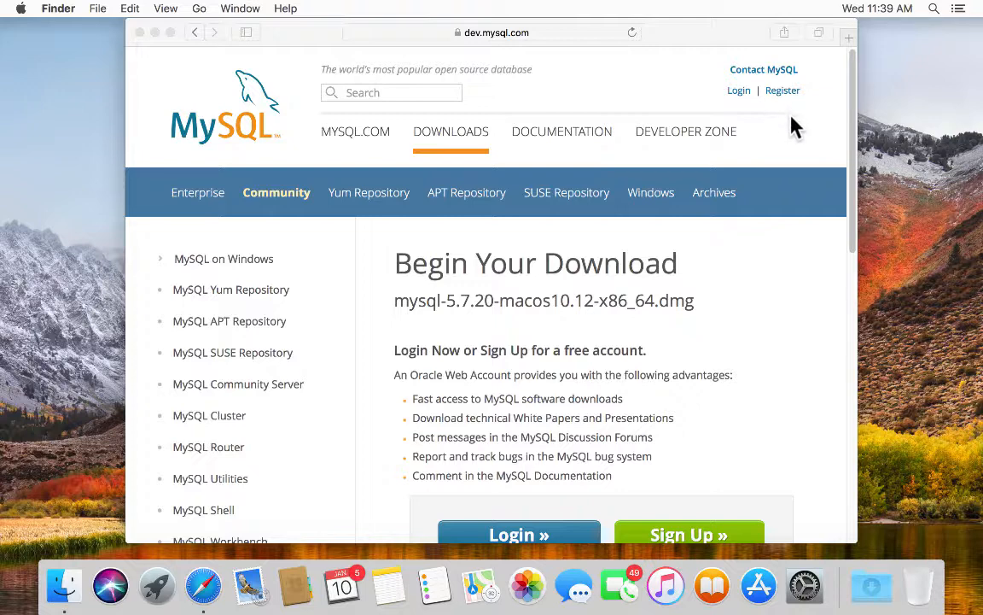
{"action": "left_click", "coordinate": [845, 175]}
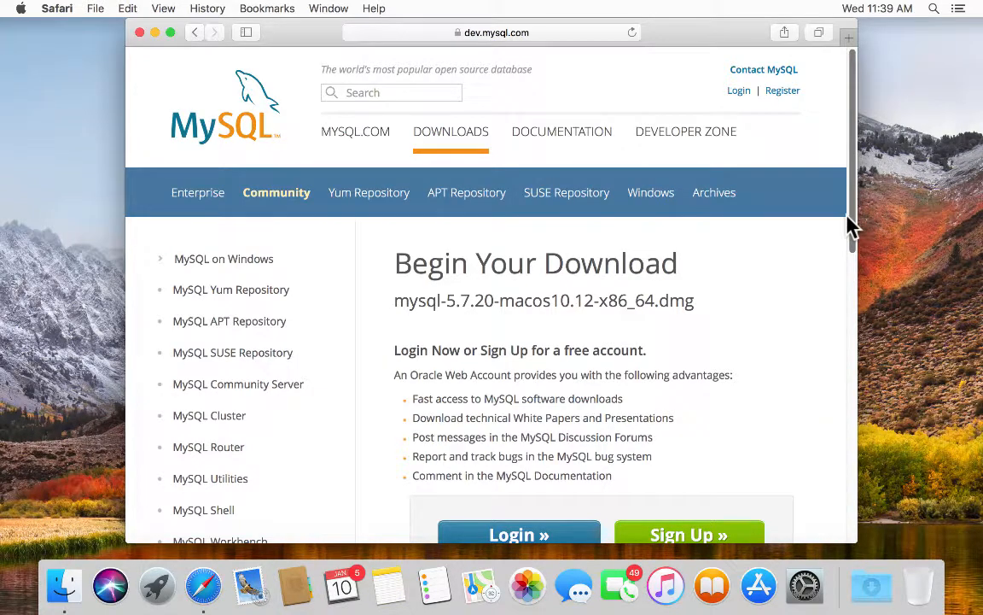
{"action": "left_click_drag", "start_coordinate": [851, 227], "coordinate": [854, 311]}
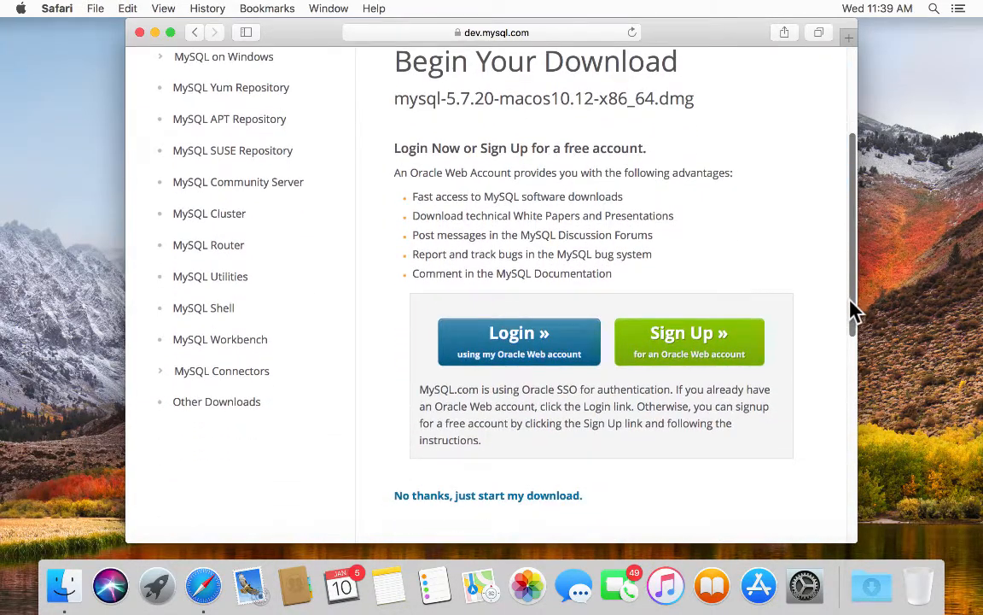
{"action": "scroll", "coordinate": [854, 311], "scroll_direction": "up", "scroll_amount": 2}
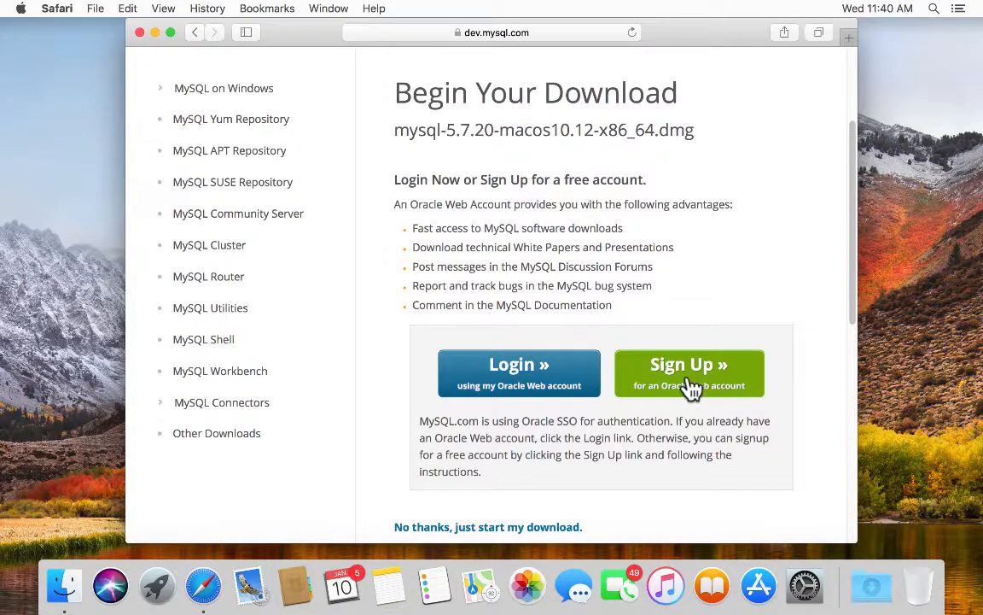
{"action": "scroll", "coordinate": [632, 412], "scroll_direction": "down", "scroll_amount": 2}
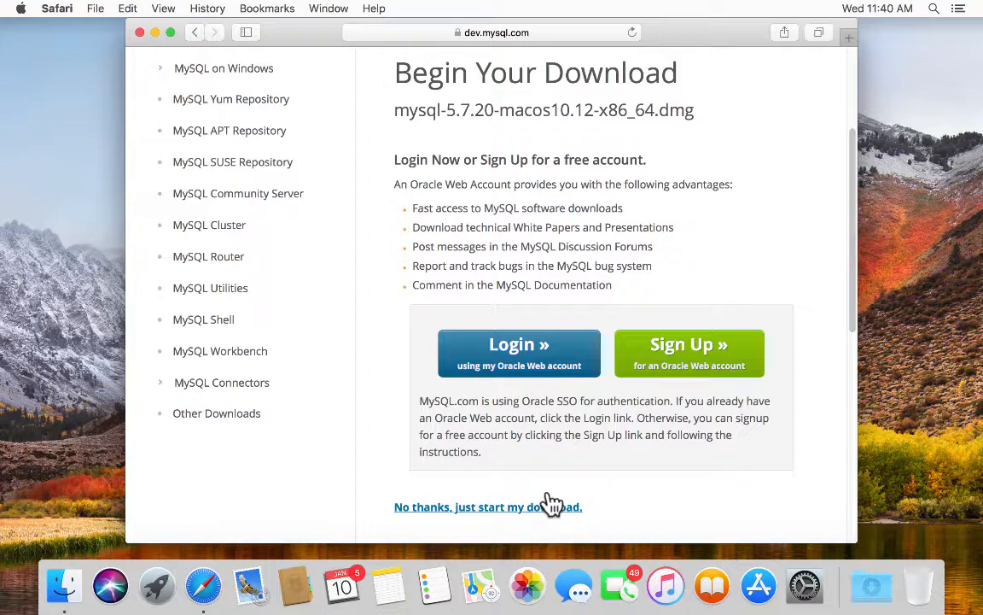
- Download mysql-5.7.20-macos10.12-x86_64.dmg without logging in, mount it, and run its .pkg installer
{"action": "left_click", "coordinate": [553, 506]}
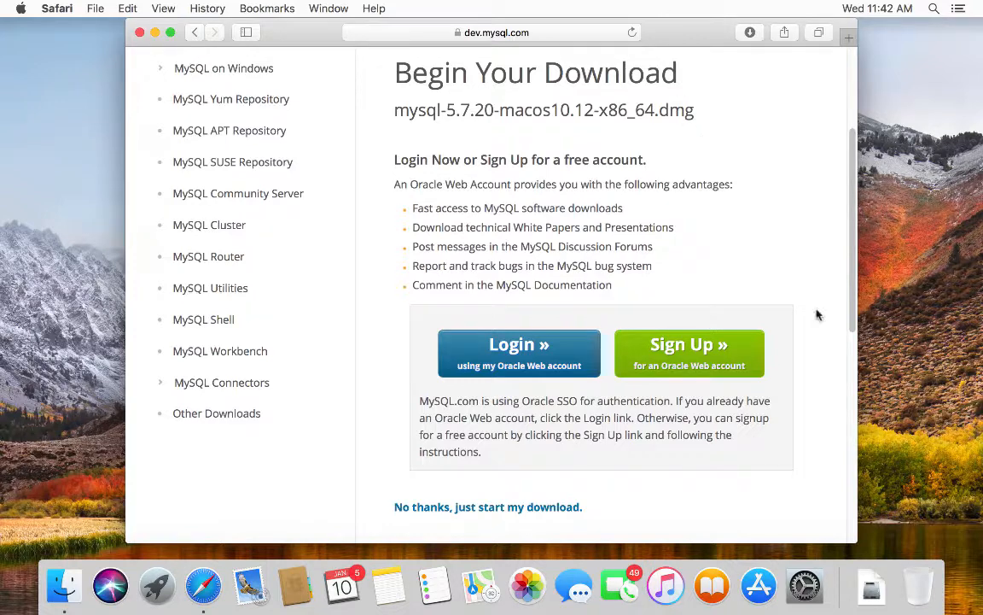
{"action": "left_click", "coordinate": [870, 591]}
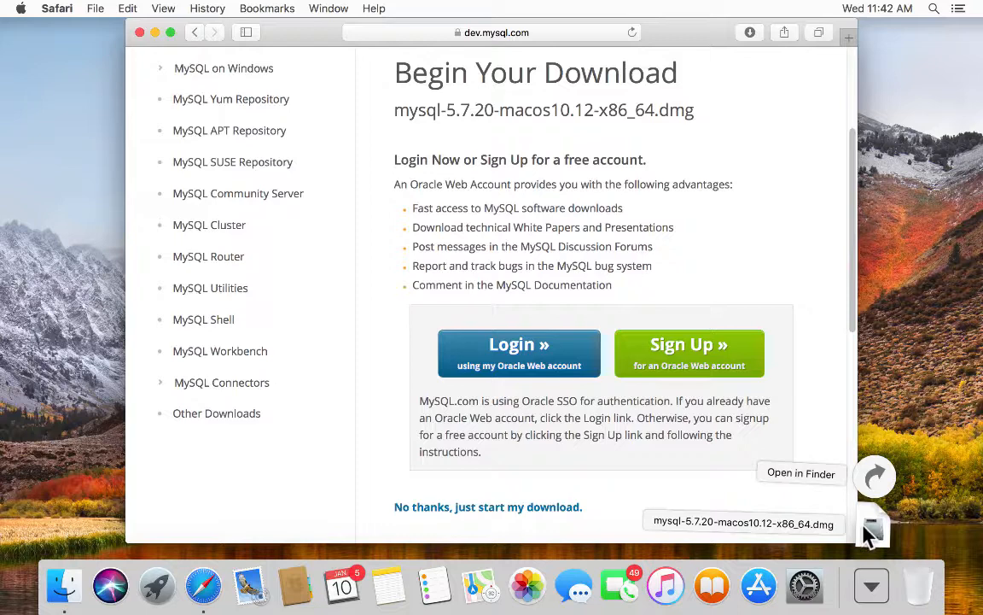
{"action": "left_click", "coordinate": [871, 531]}
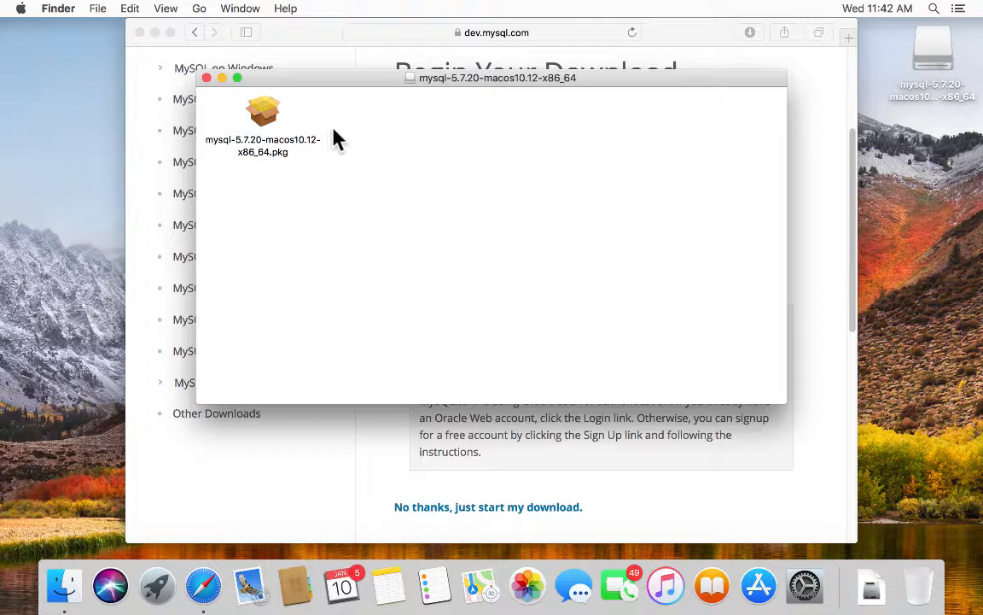
{"action": "double_click", "coordinate": [255, 116]}
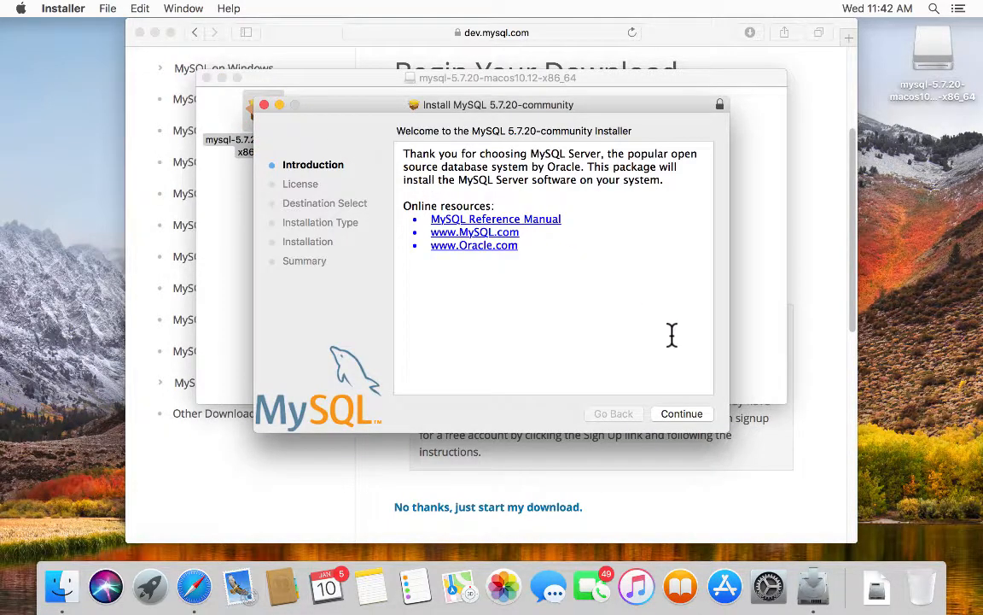
- Continue past the introduction, agree to the GPL license, and begin the standard install
{"action": "left_click", "coordinate": [686, 416]}
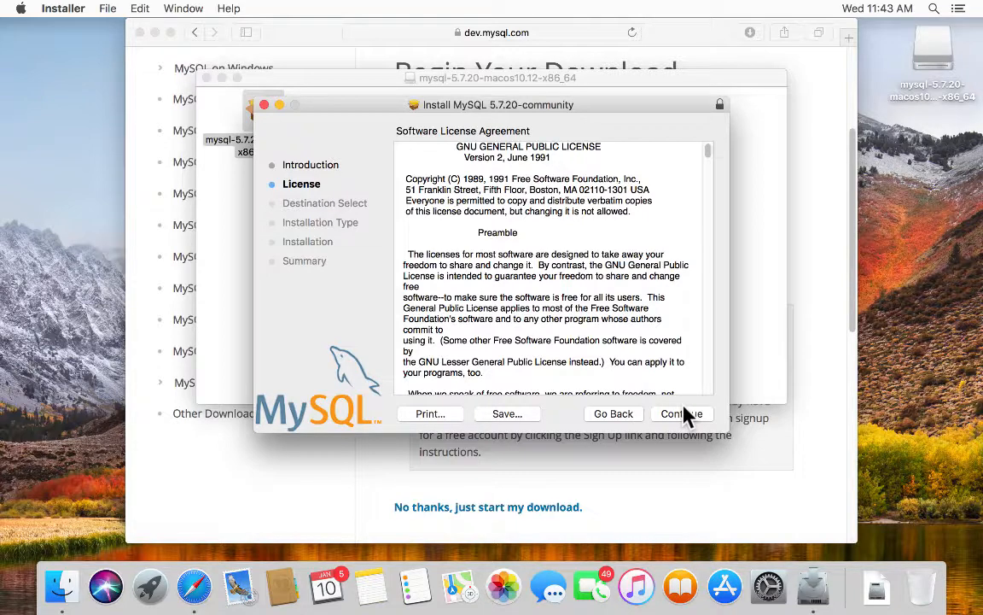
{"action": "left_click", "coordinate": [685, 416]}
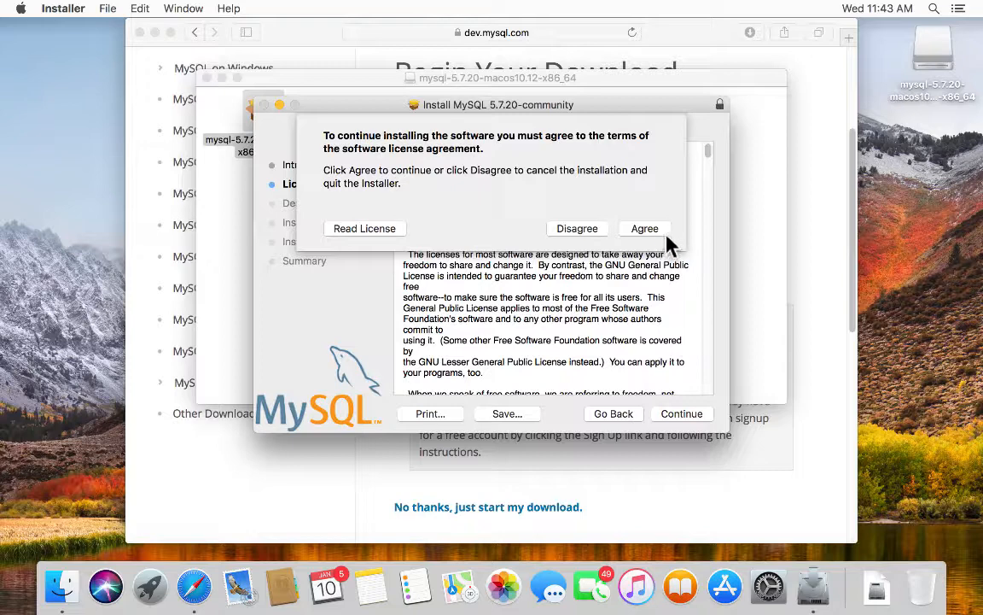
{"action": "left_click", "coordinate": [651, 228]}
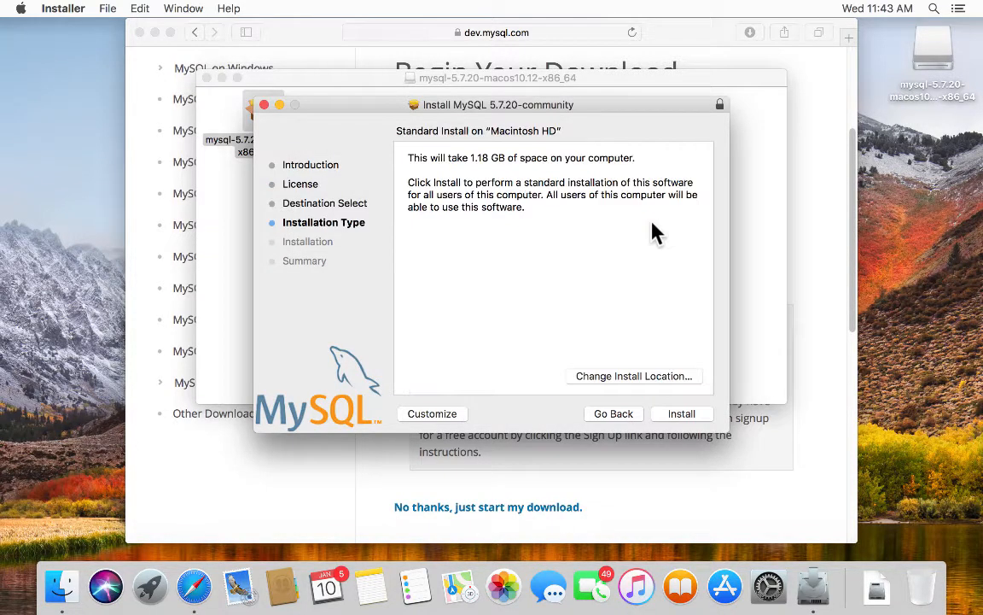
{"action": "left_click", "coordinate": [682, 413]}
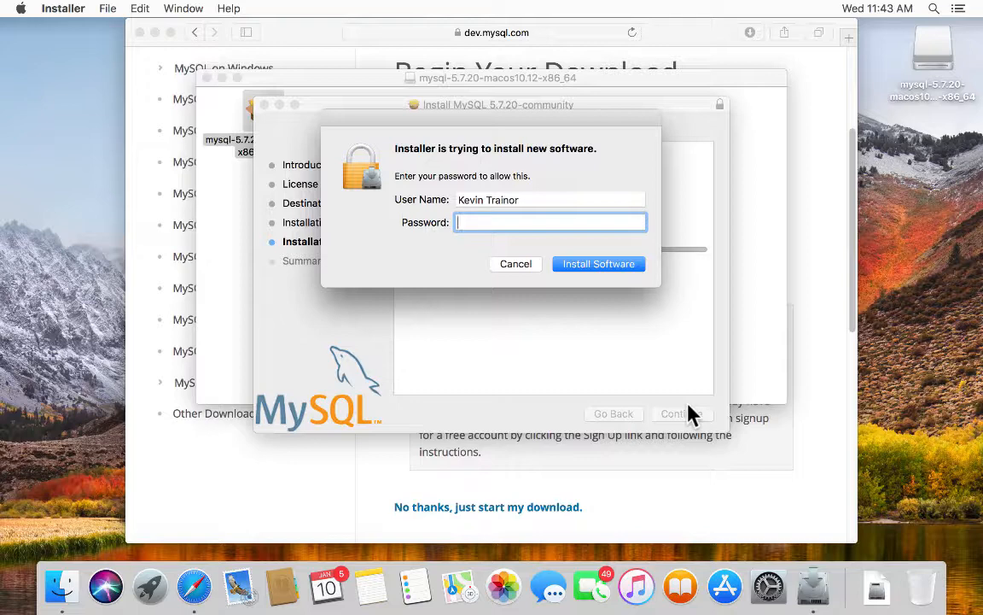
- Authorize the install with the account password and let it complete
{"action": "type", "text": "•••••••••"}
{"action": "left_click", "coordinate": [598, 264]}
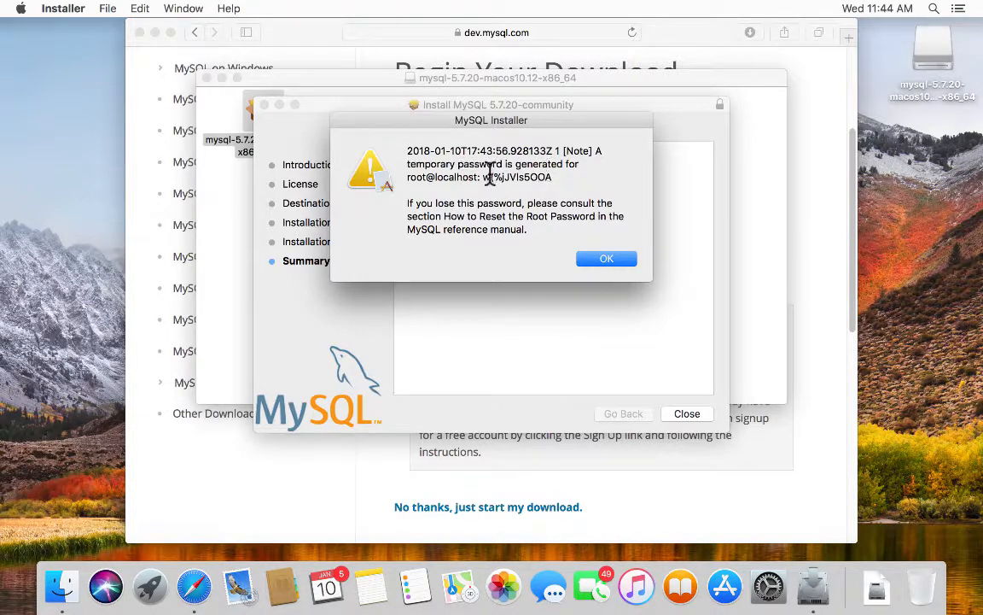
- Select the temporary root@localhost password in the Installer notice and copy it
{"action": "double_click", "coordinate": [547, 175]}
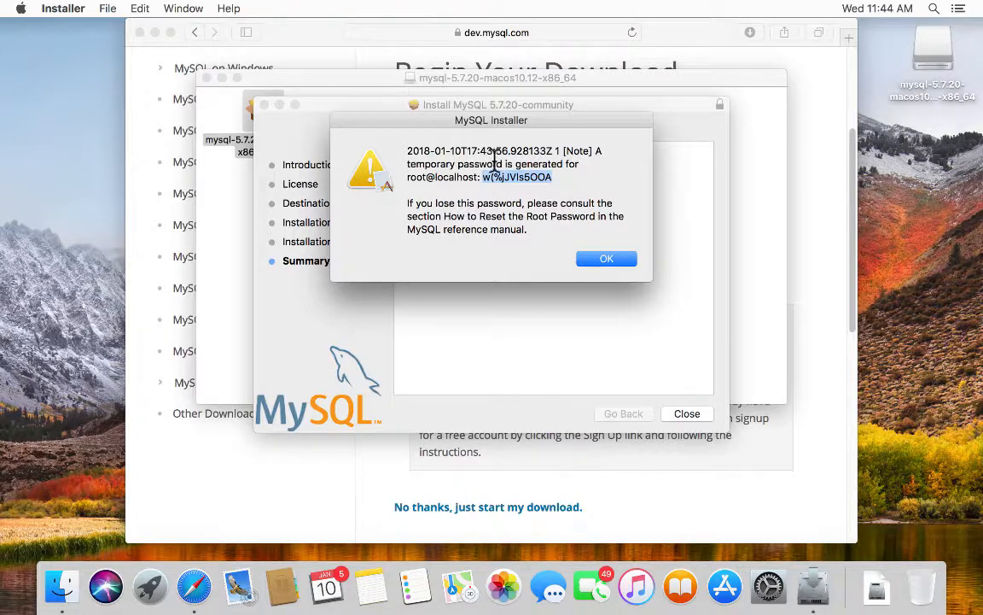
{"action": "right_click", "coordinate": [503, 175]}
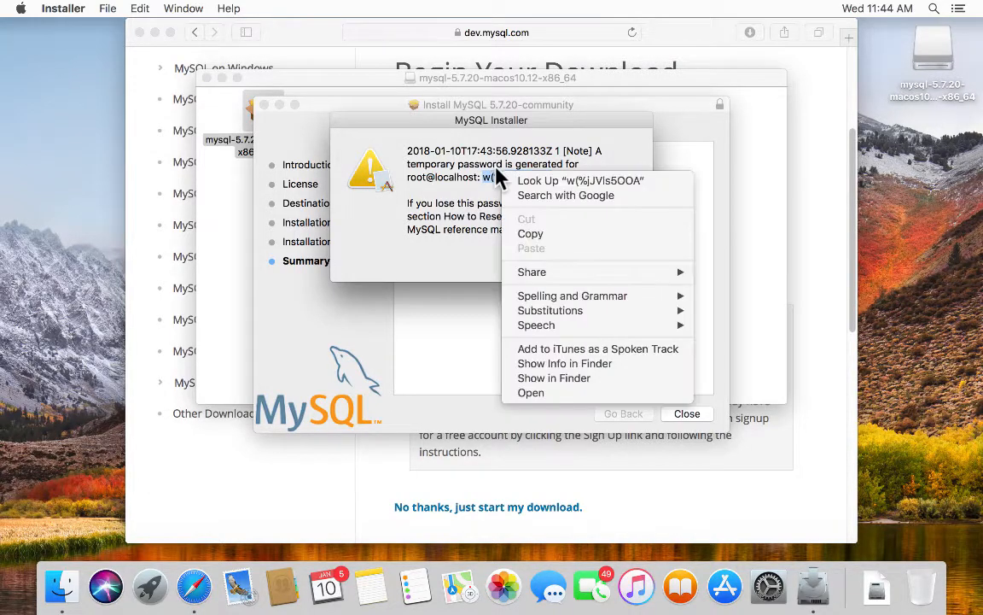
{"action": "left_click", "coordinate": [536, 233]}
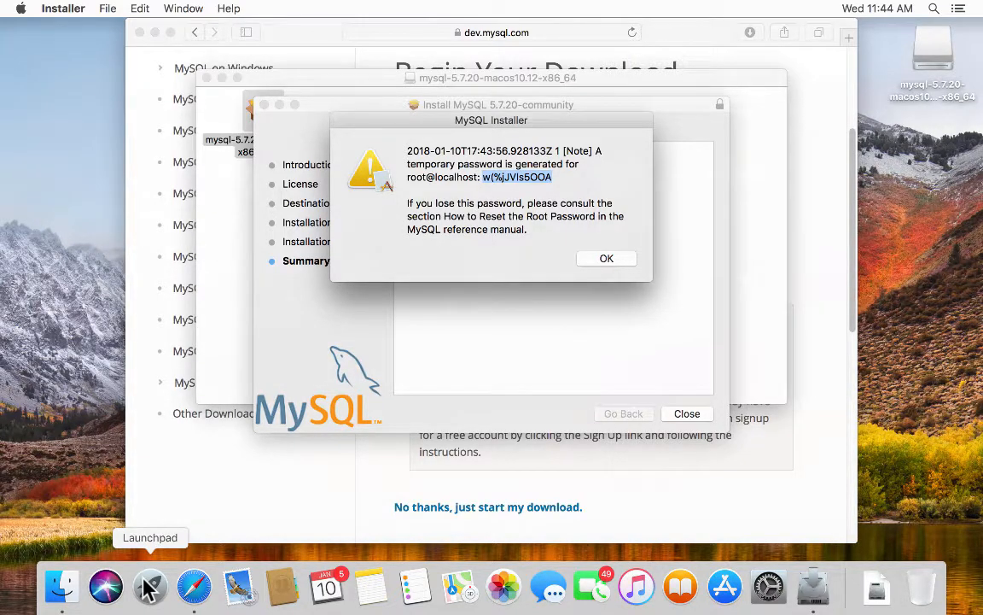
- Launch TextEdit from the Other folder in Launchpad
{"action": "left_click", "coordinate": [147, 587]}
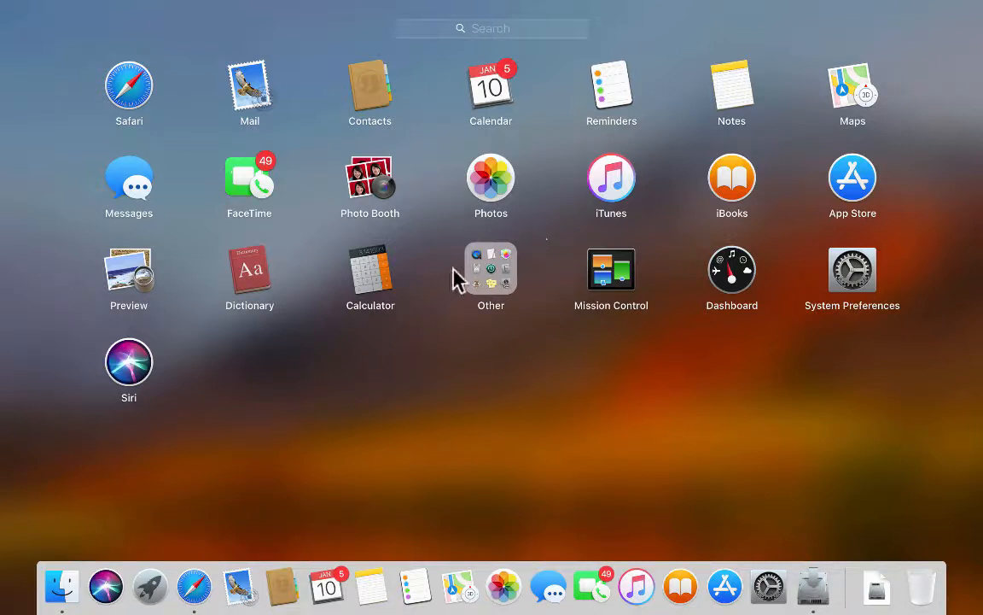
{"action": "left_click", "coordinate": [480, 263]}
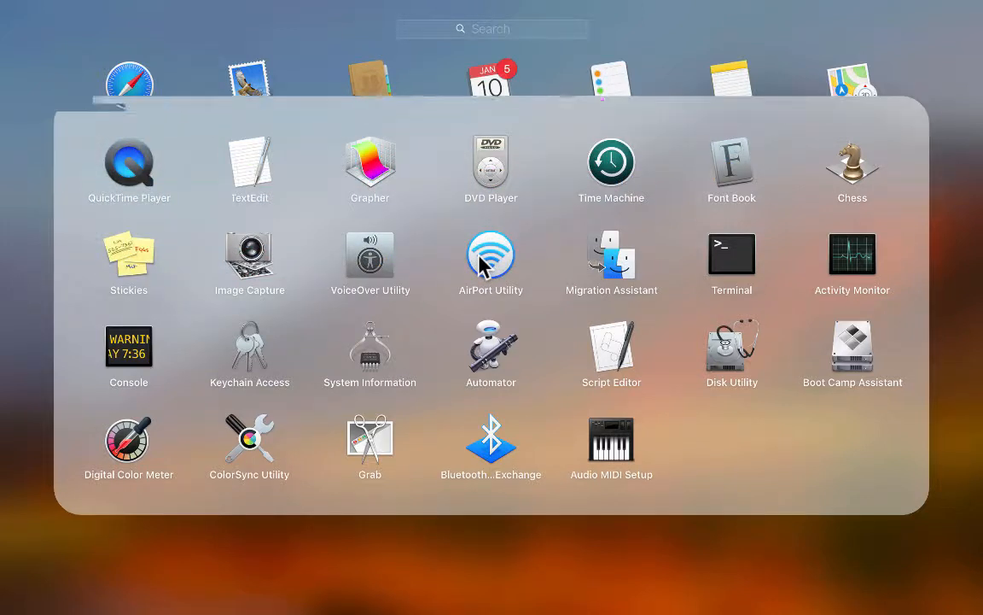
{"action": "left_click", "coordinate": [241, 162]}
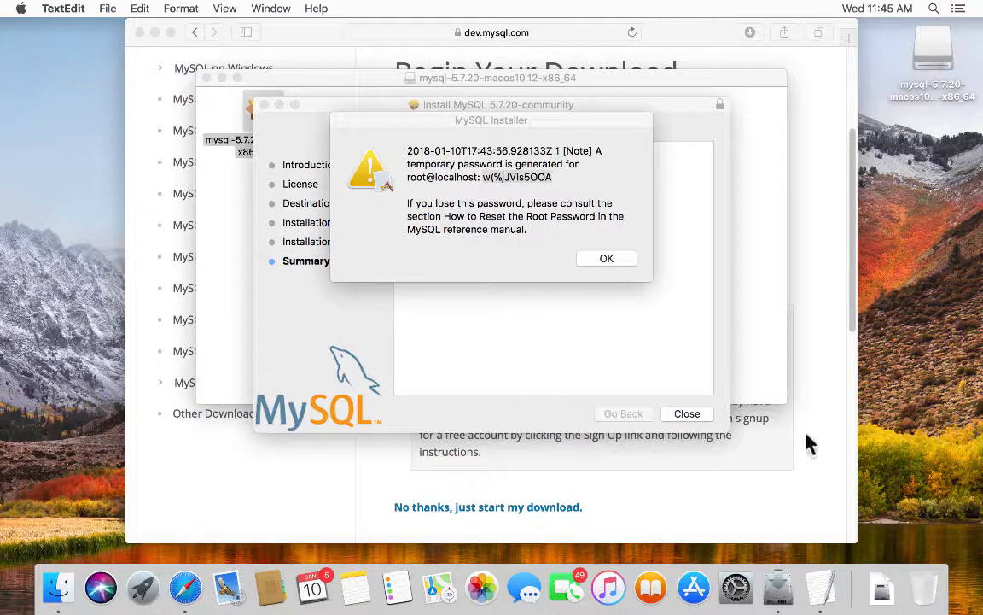
- Move the password notice aside, create a blank TextEdit document, and paste the temporary password
{"action": "left_click", "coordinate": [818, 587]}
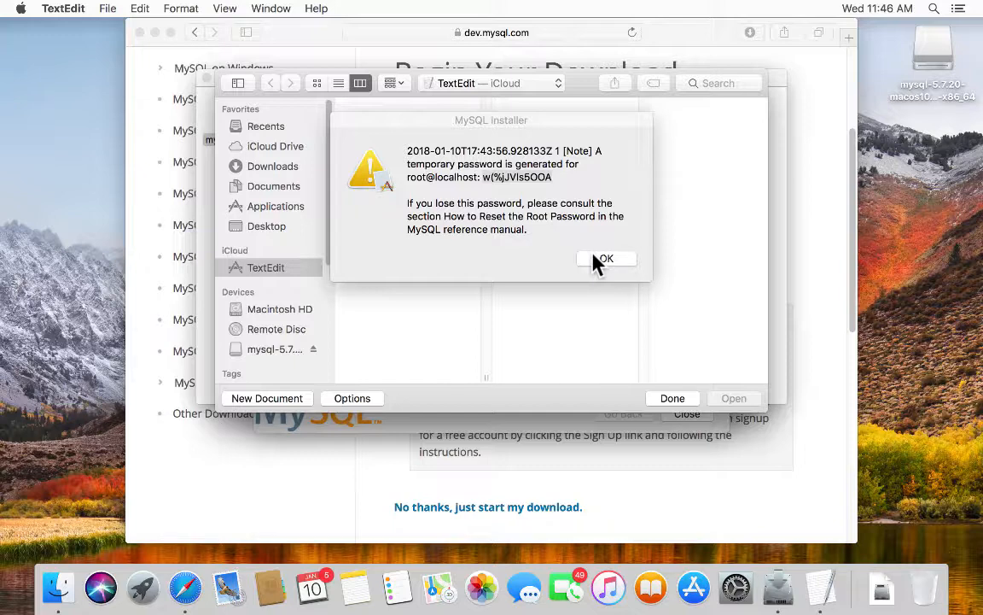
{"action": "left_click_drag", "start_coordinate": [631, 122], "coordinate": [937, 356]}
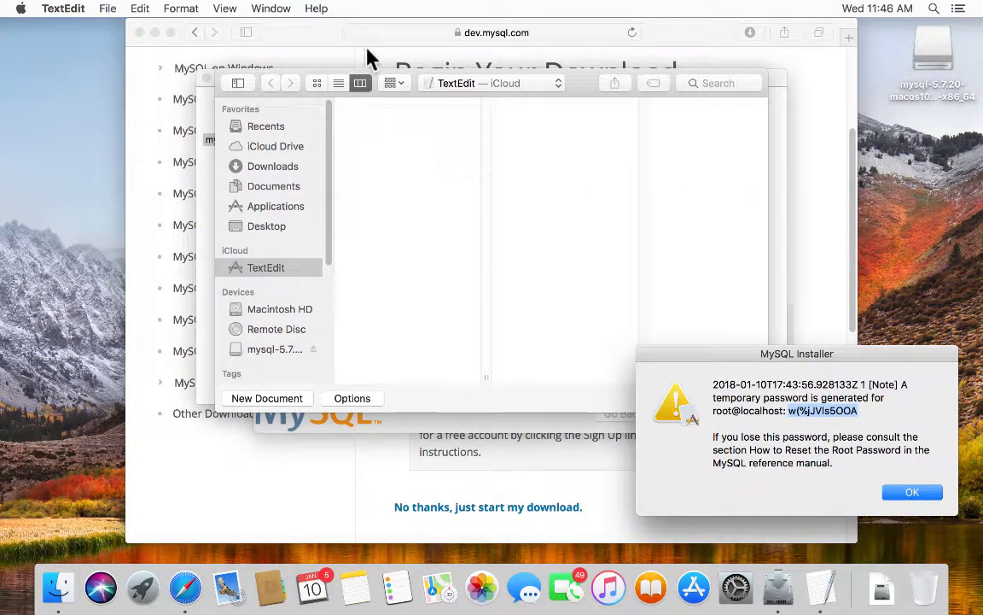
{"action": "left_click", "coordinate": [577, 83]}
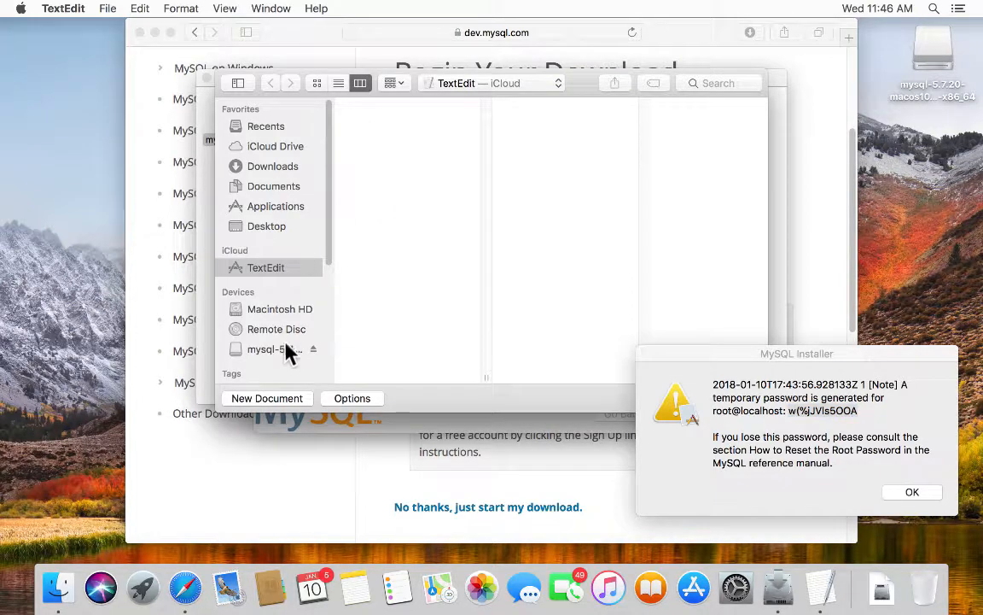
{"action": "left_click", "coordinate": [285, 400]}
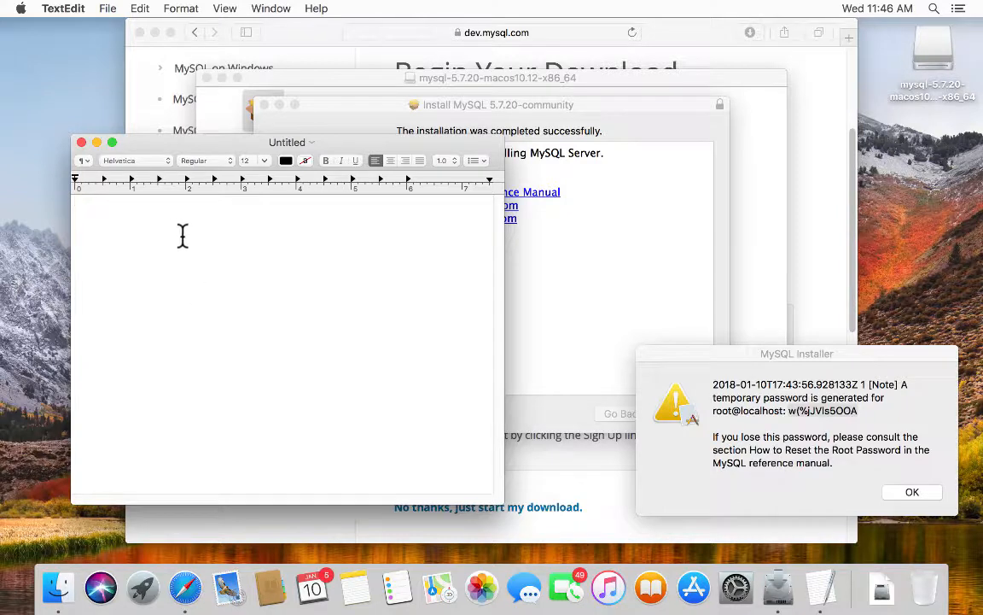
{"action": "right_click", "coordinate": [188, 248]}
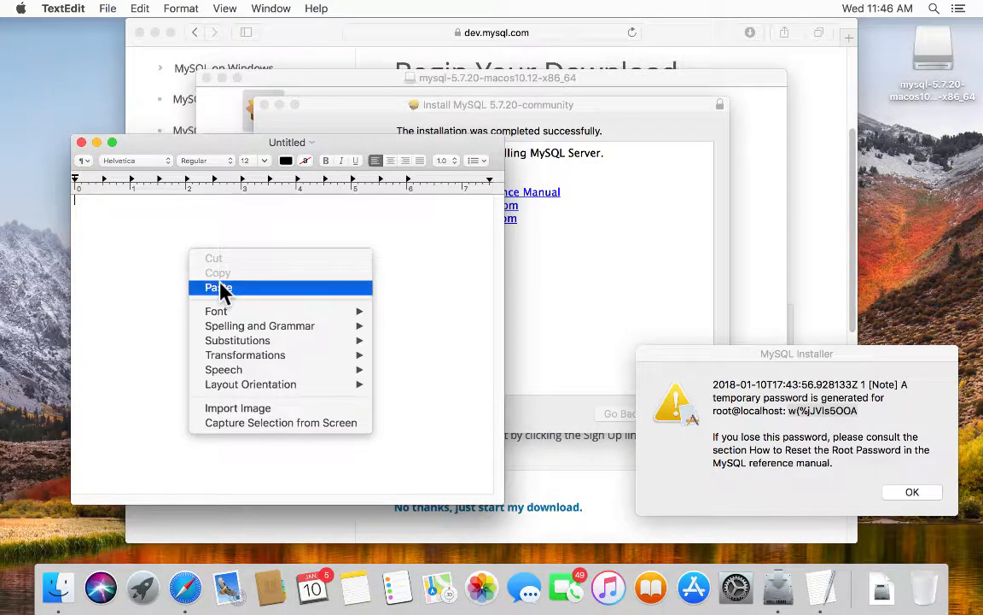
{"action": "left_click", "coordinate": [220, 288]}
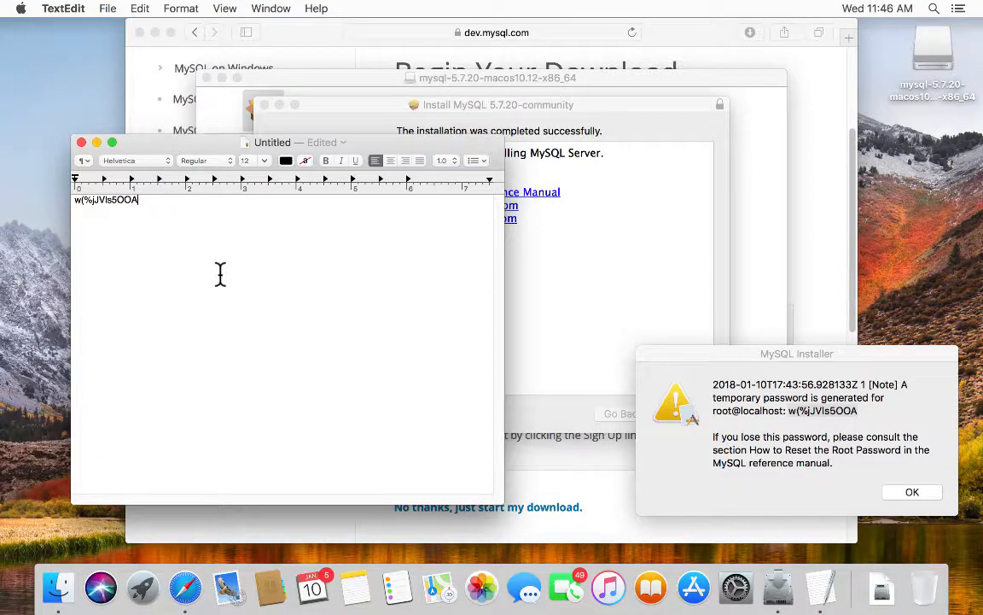
- Hide the note, close the MySQL installer, trash its package and close the disk image window
{"action": "left_click", "coordinate": [95, 142]}
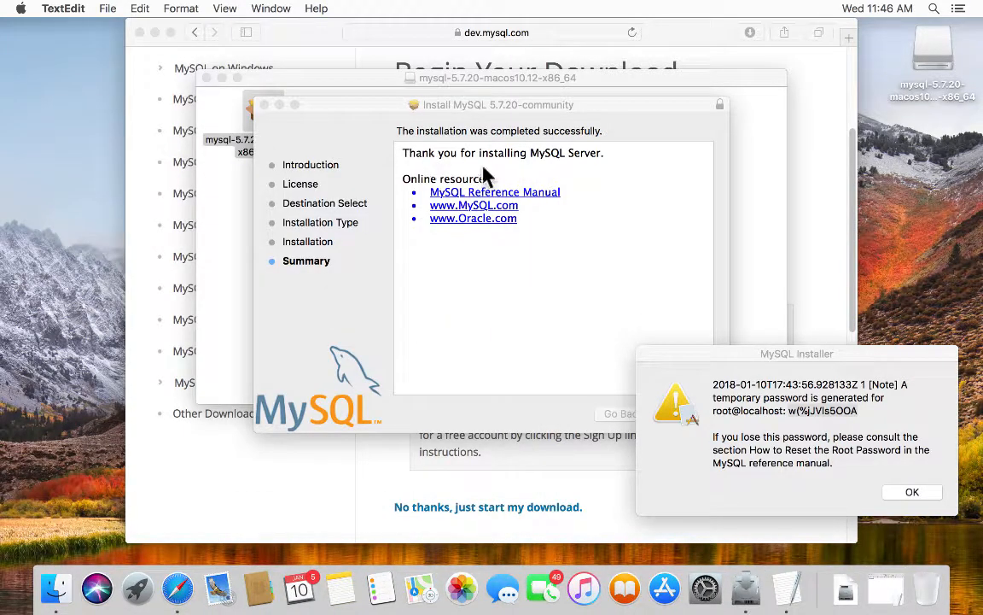
{"action": "left_click", "coordinate": [920, 488]}
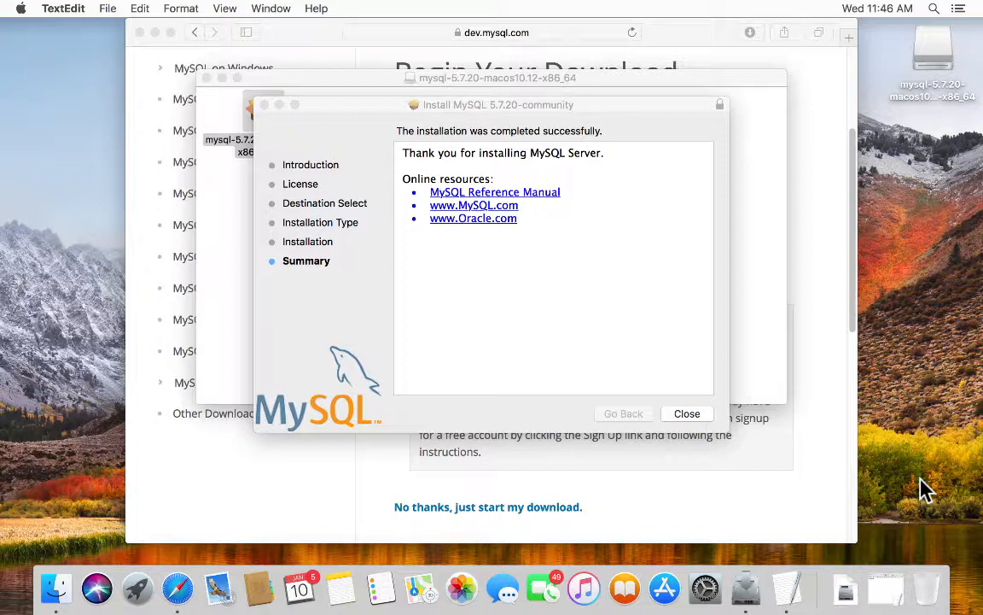
{"action": "left_click", "coordinate": [687, 414]}
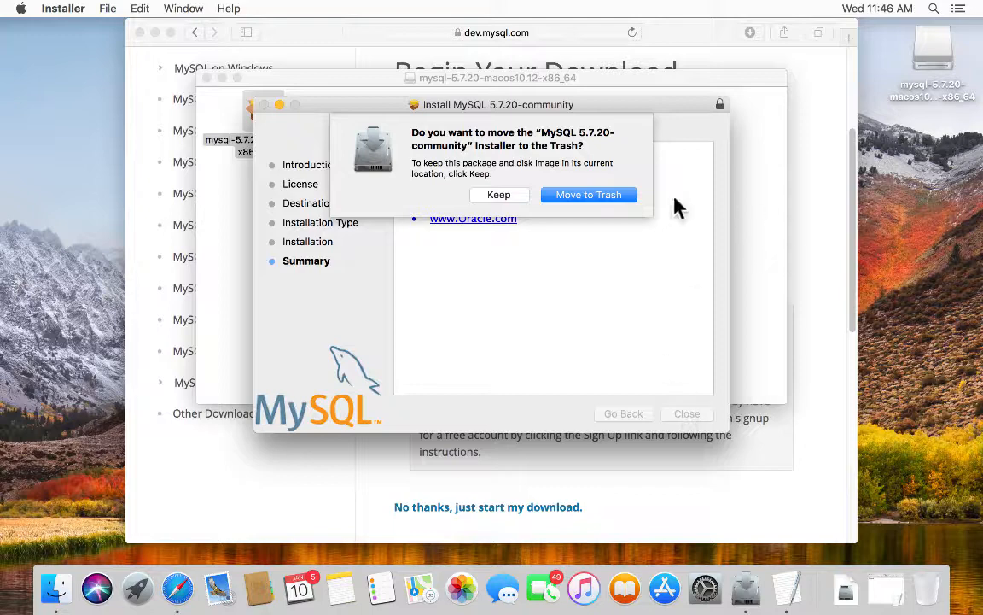
{"action": "left_click", "coordinate": [608, 196]}
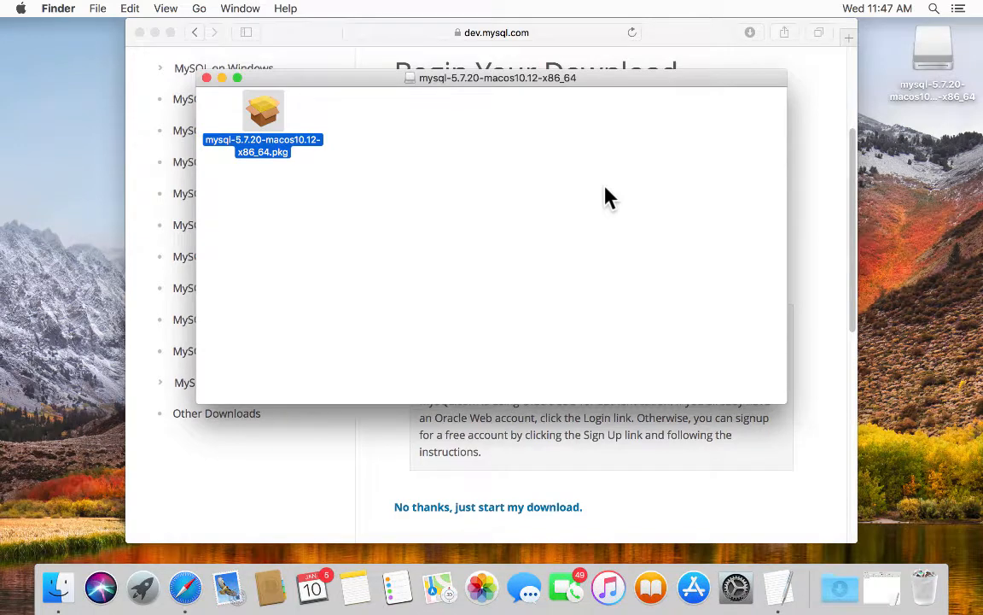
{"action": "left_click", "coordinate": [205, 78]}
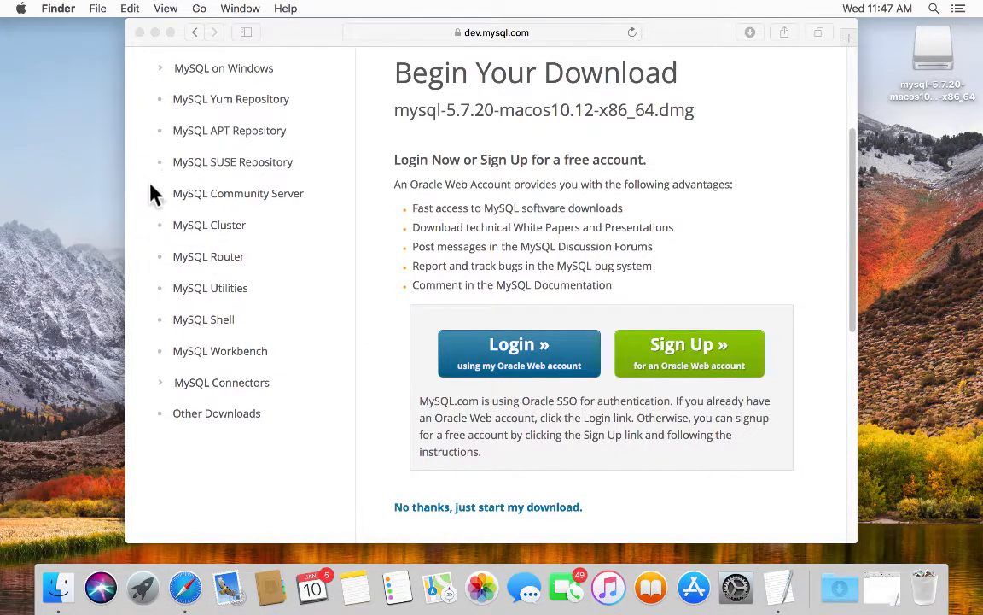
{"action": "scroll", "coordinate": [137, 177], "scroll_direction": "up", "scroll_amount": 1}
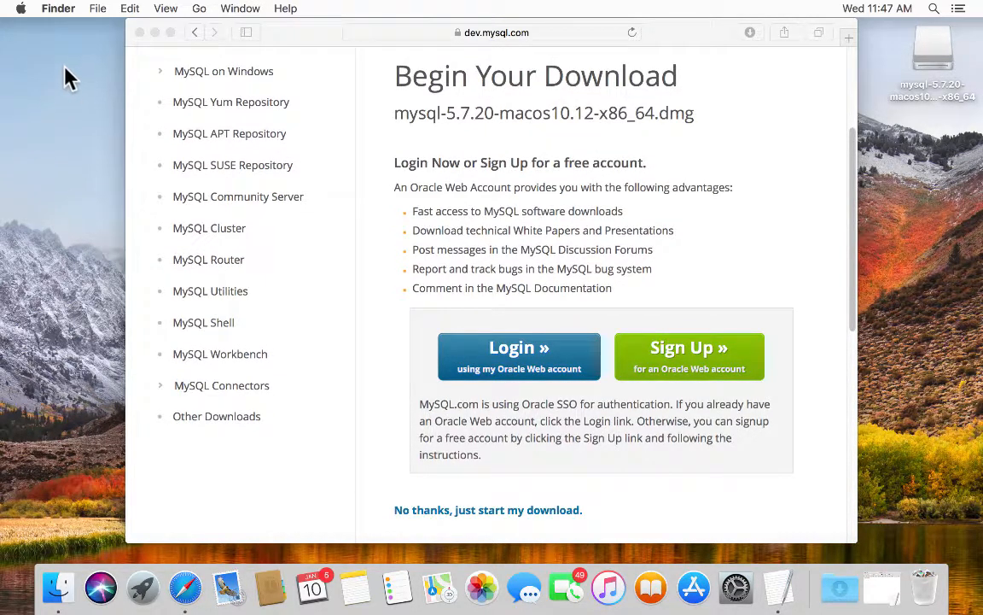
- Open System Preferences from the Apple menu and go to the MySQL pane
{"action": "left_click", "coordinate": [20, 10]}
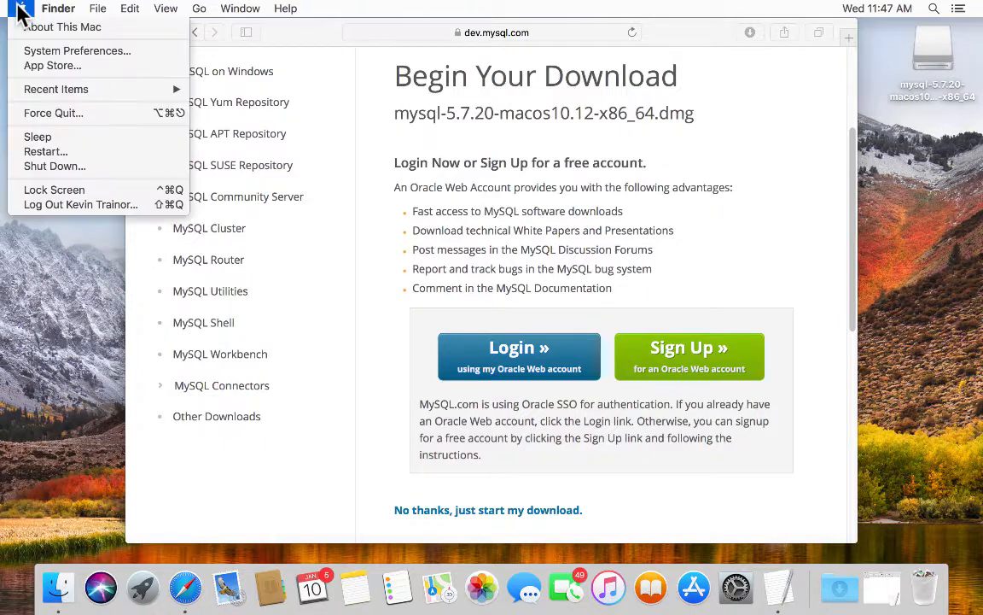
{"action": "left_click", "coordinate": [41, 52]}
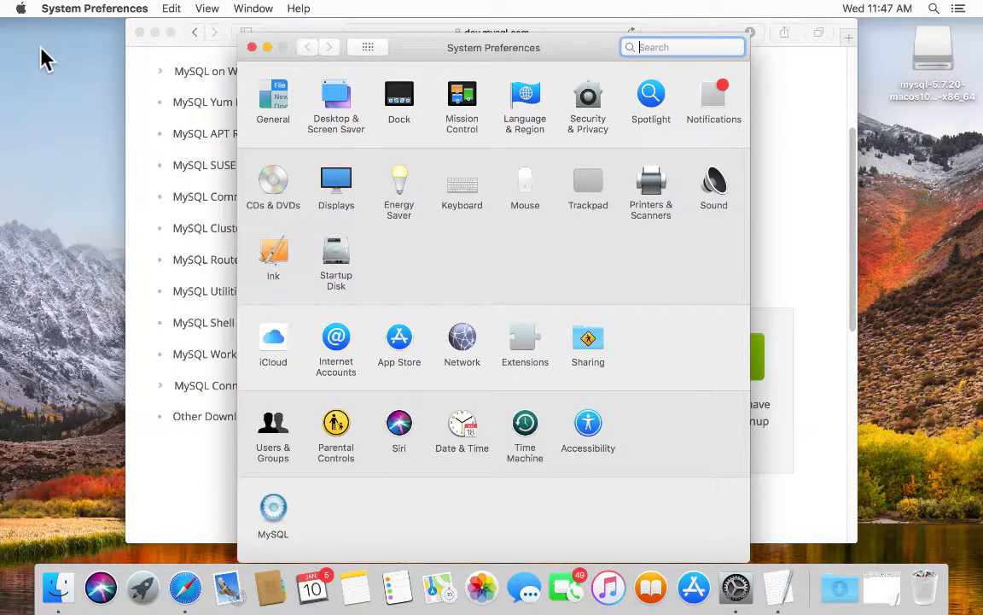
{"action": "left_click", "coordinate": [274, 514]}
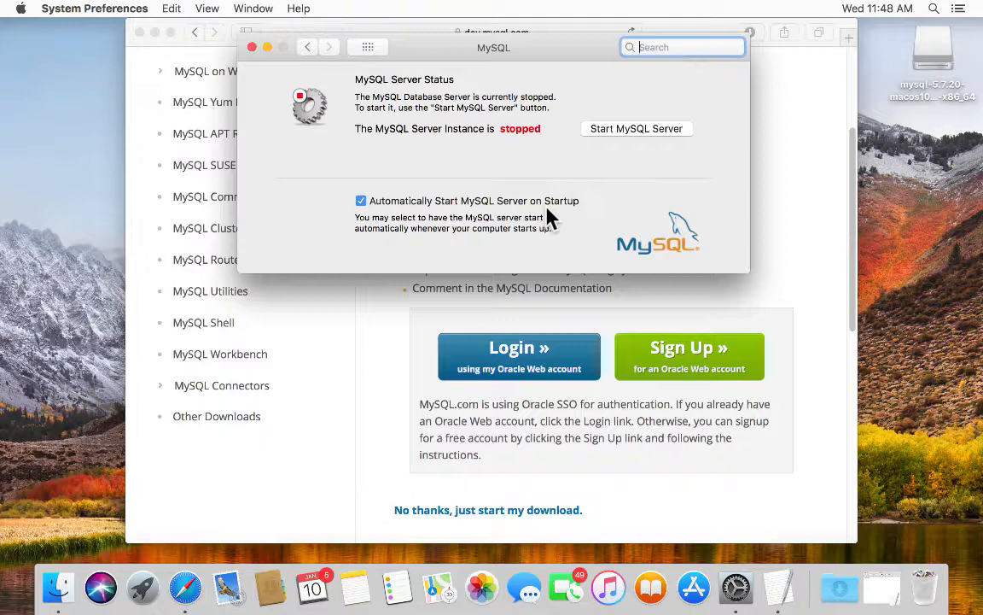
- Start the MySQL server, authorising with the administrator password
{"action": "left_click", "coordinate": [639, 130]}
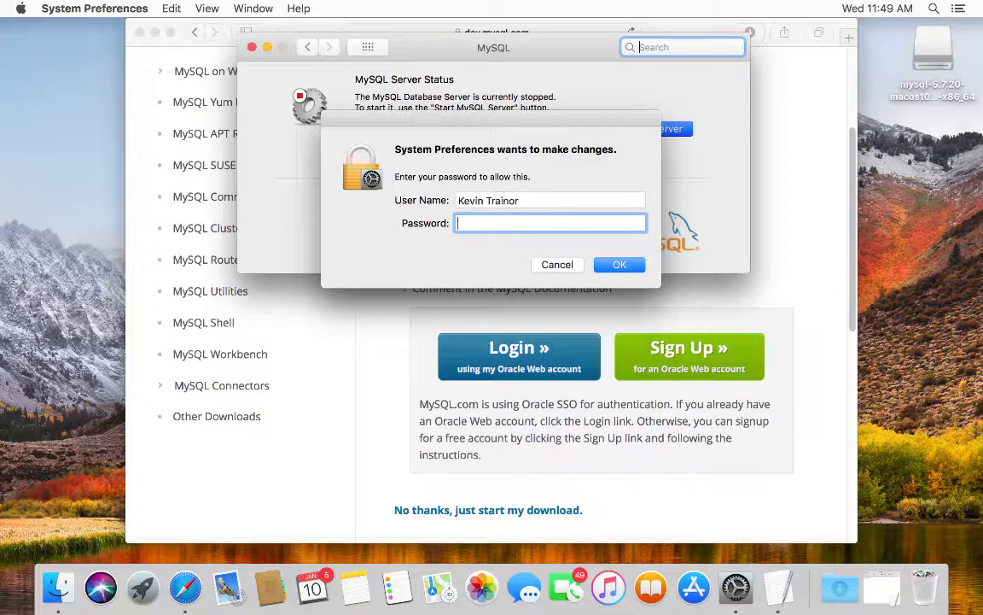
{"action": "type", "text": "•••••••••"}
{"action": "left_click", "coordinate": [615, 263]}
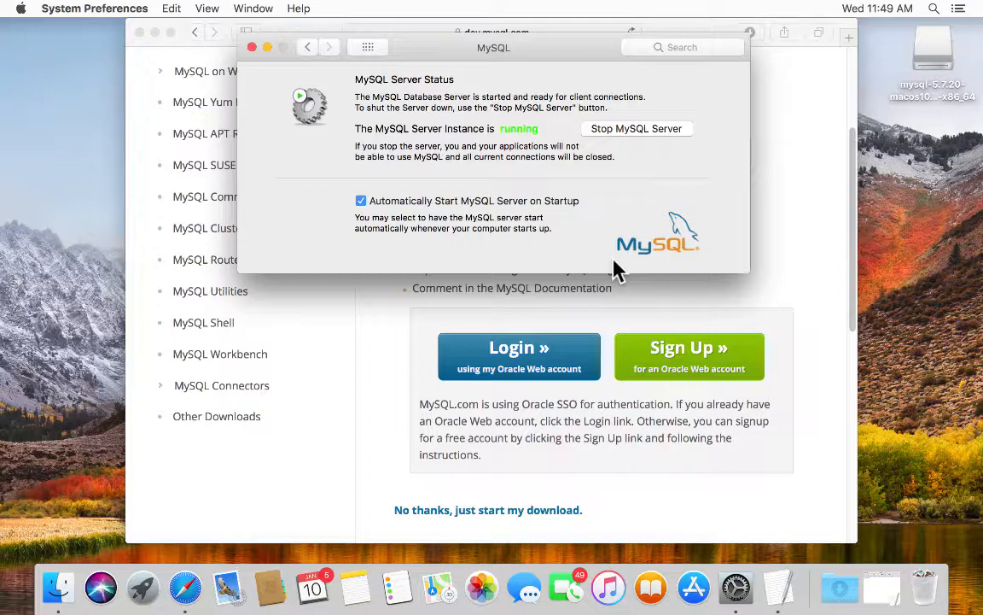
- Restart the server and enable Automatically Start MySQL Server on Startup
{"action": "left_click", "coordinate": [656, 129]}
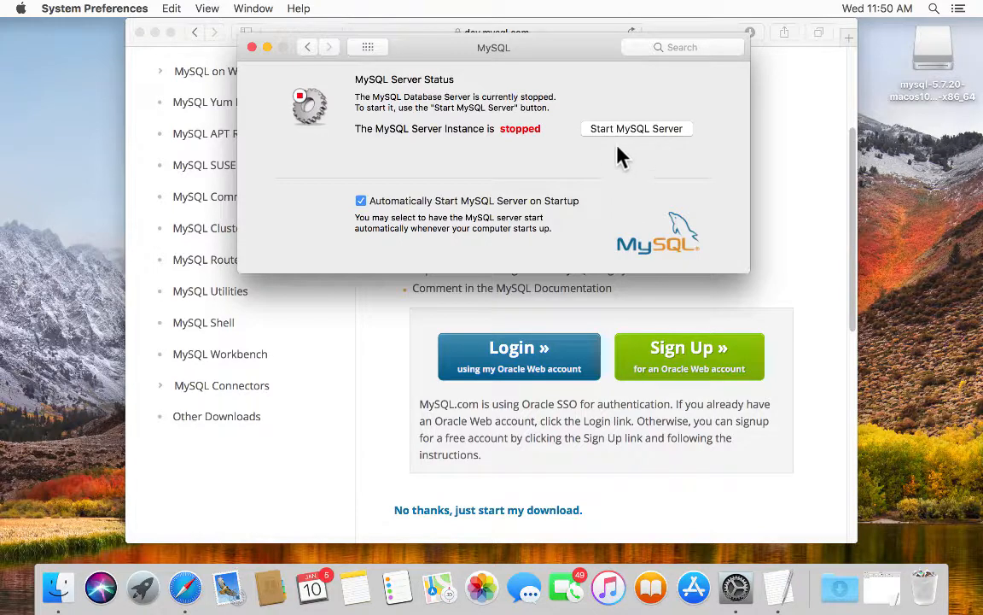
{"action": "left_click", "coordinate": [648, 125]}
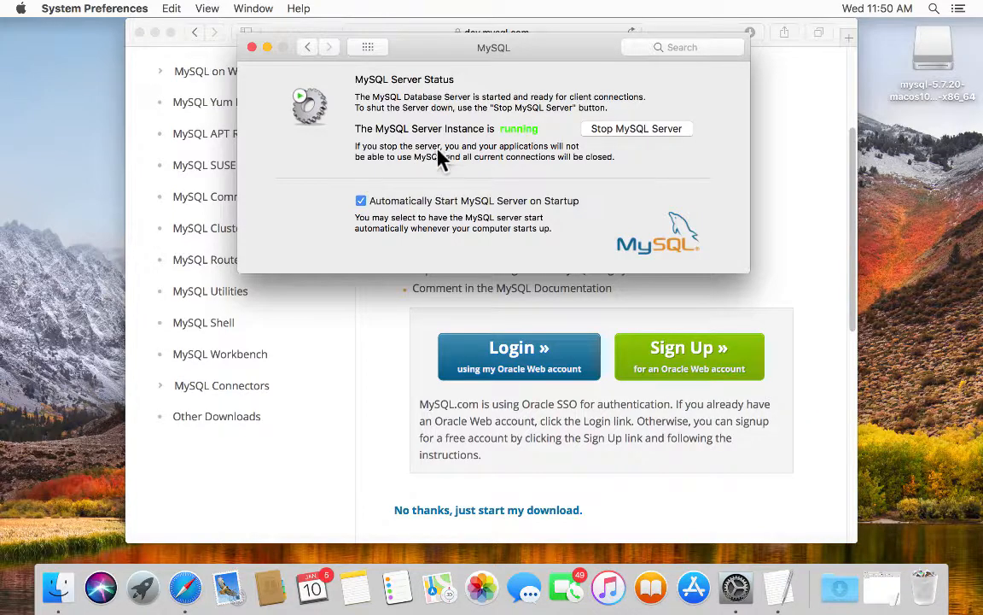
{"action": "left_click", "coordinate": [360, 200]}
- Close System Preferences and bring the Safari window back to the front
{"action": "left_click", "coordinate": [248, 45]}
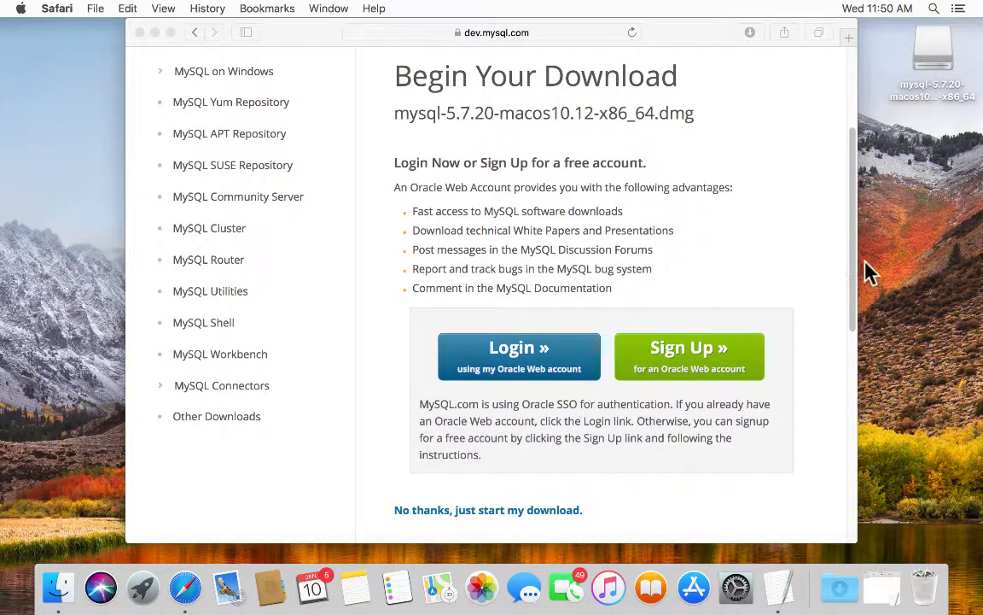
{"action": "left_click", "coordinate": [841, 122]}
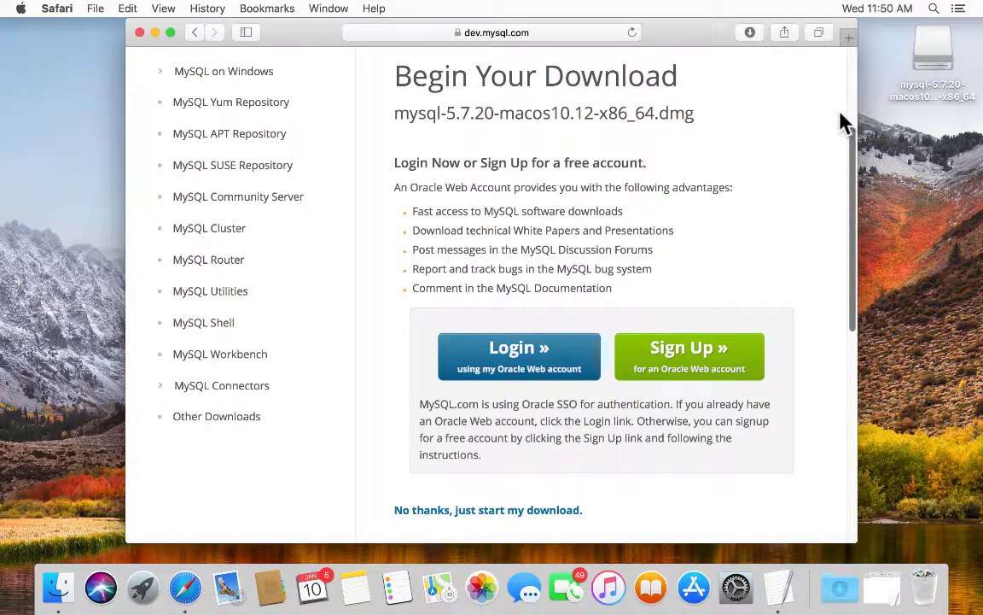
{"action": "left_click_drag", "start_coordinate": [852, 145], "coordinate": [850, 66]}
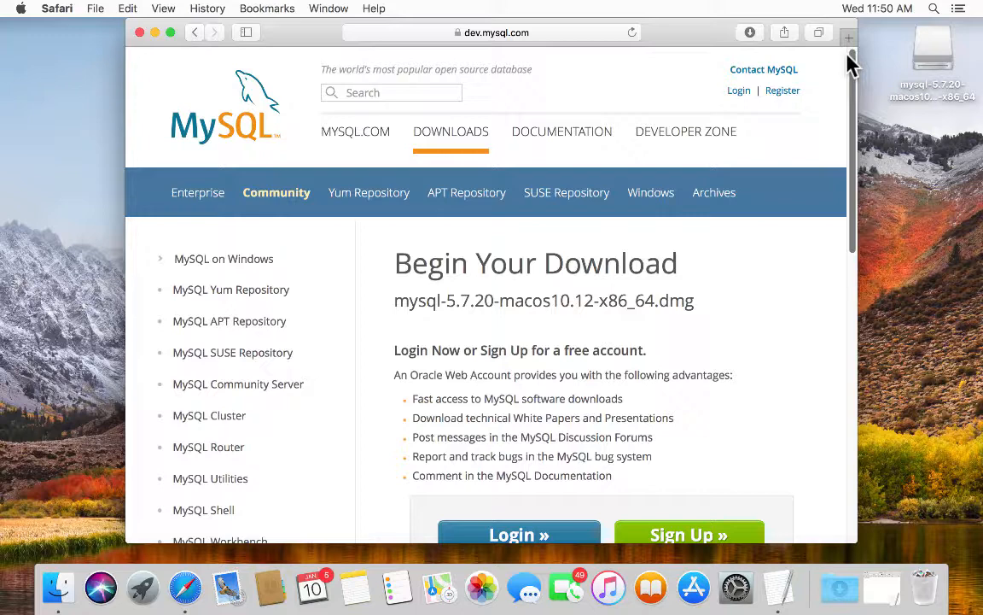
- Go to the MySQL Community (GPL) Downloads page and scroll down to MySQL Utilities
{"action": "left_click", "coordinate": [448, 130]}
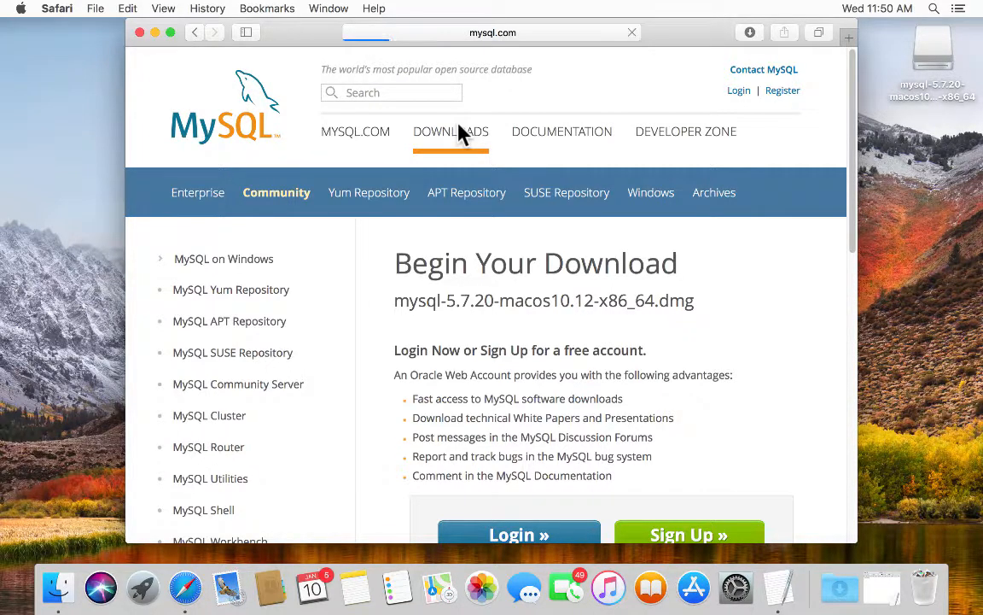
{"action": "scroll", "coordinate": [527, 309], "scroll_direction": "down", "scroll_amount": 15}
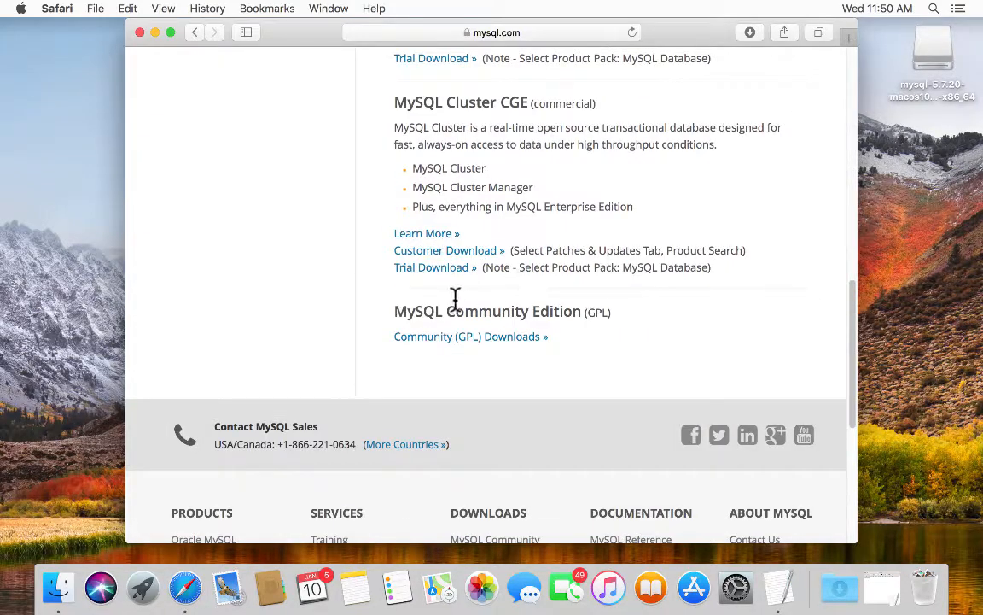
{"action": "left_click", "coordinate": [482, 335]}
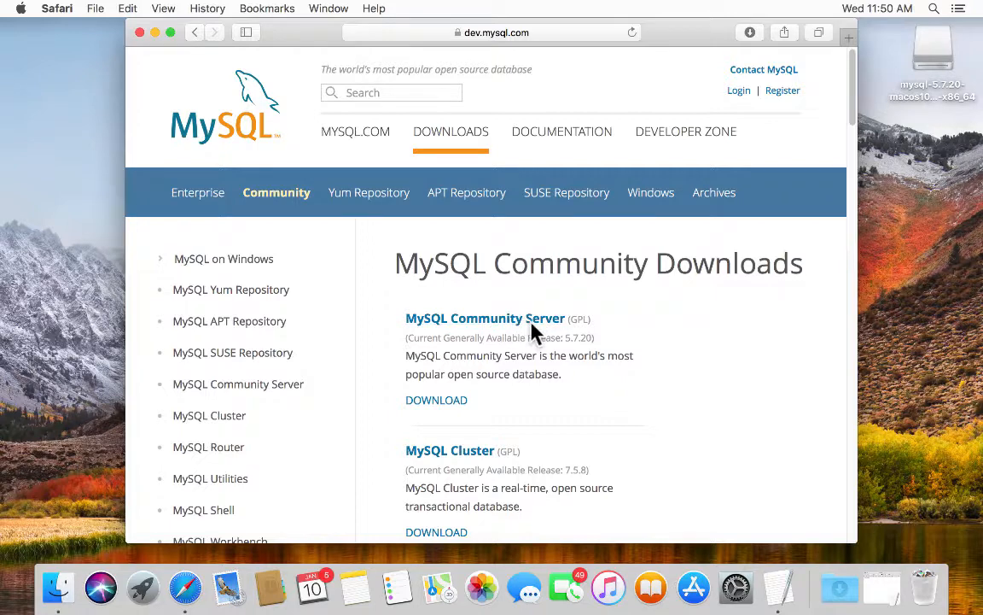
{"action": "scroll", "coordinate": [616, 368], "scroll_direction": "down", "scroll_amount": 1}
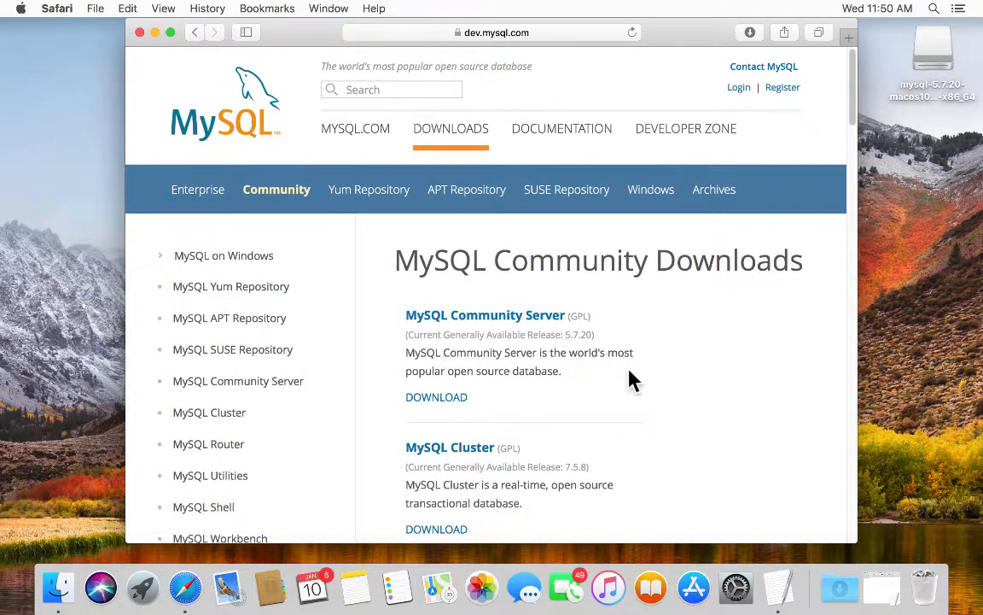
{"action": "scroll", "coordinate": [627, 378], "scroll_direction": "down", "scroll_amount": 5}
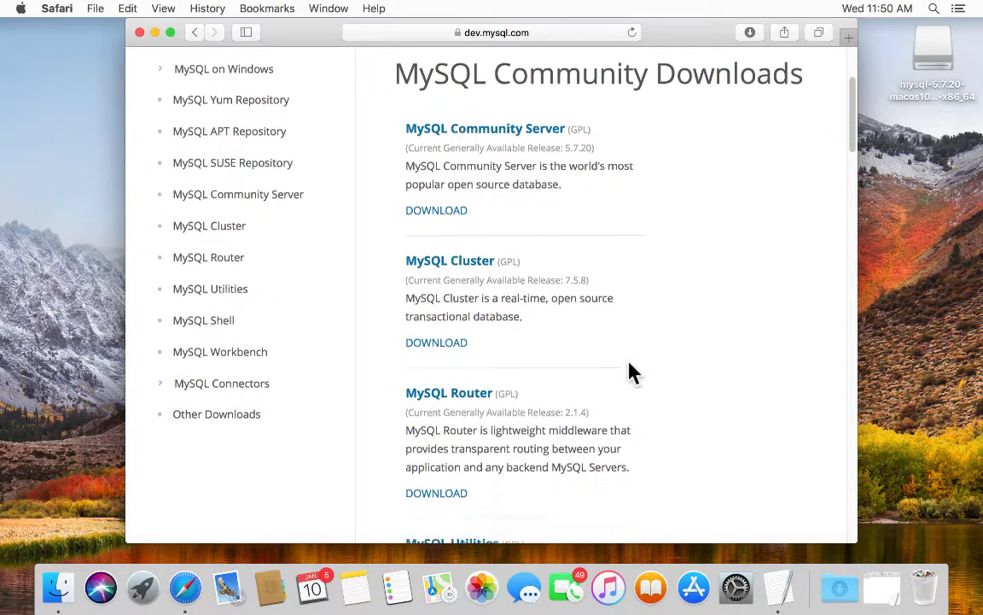
{"action": "scroll", "coordinate": [630, 364], "scroll_direction": "down", "scroll_amount": 4}
{"action": "scroll", "coordinate": [632, 354], "scroll_direction": "down", "scroll_amount": 2}
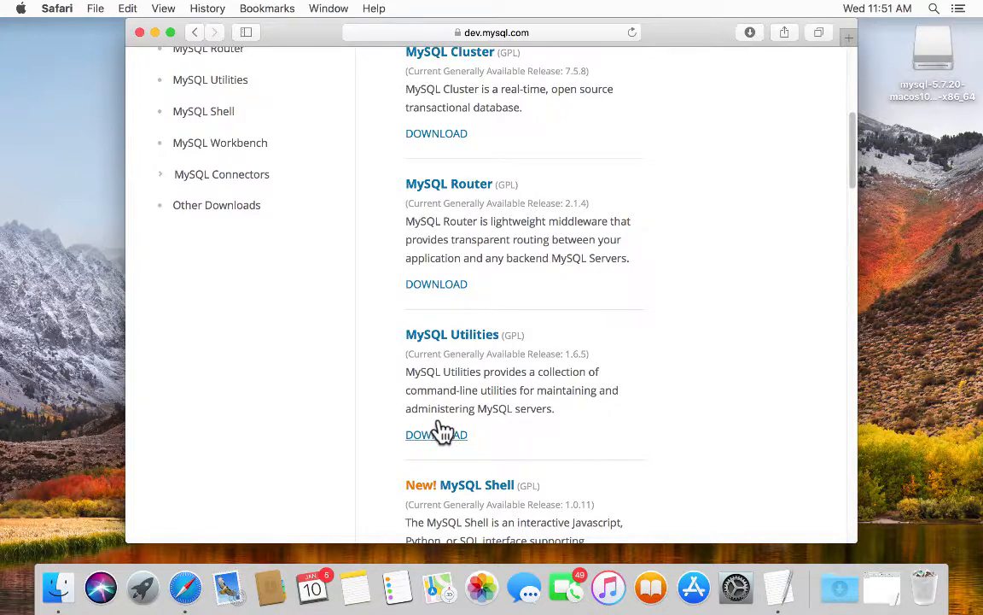
- Open the MySQL Utilities page and choose the macOS 10.12 DMG download
{"action": "left_click", "coordinate": [416, 431]}
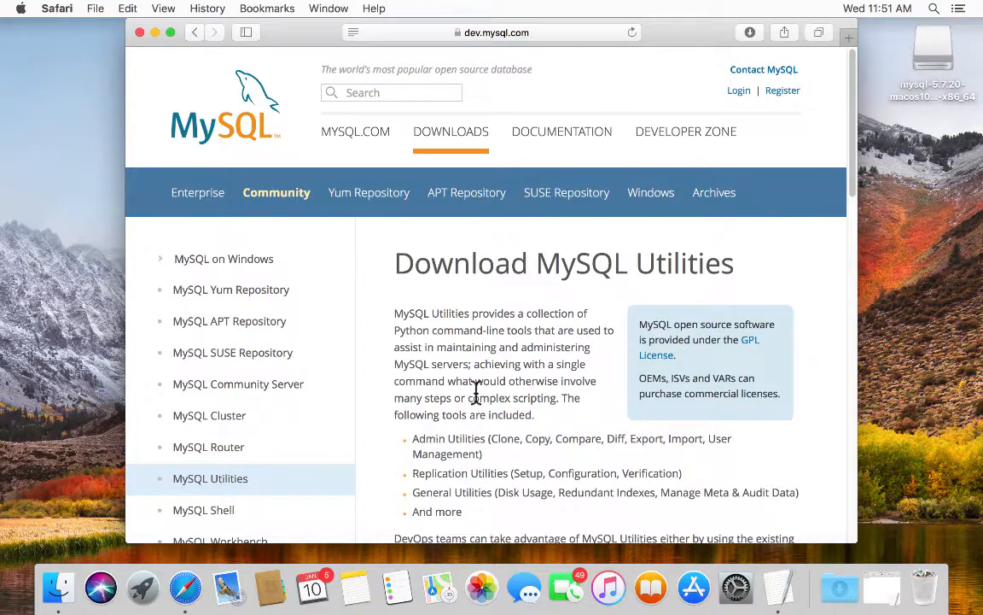
{"action": "scroll", "coordinate": [483, 391], "scroll_direction": "down", "scroll_amount": 5}
{"action": "scroll", "coordinate": [483, 391], "scroll_direction": "down", "scroll_amount": 10}
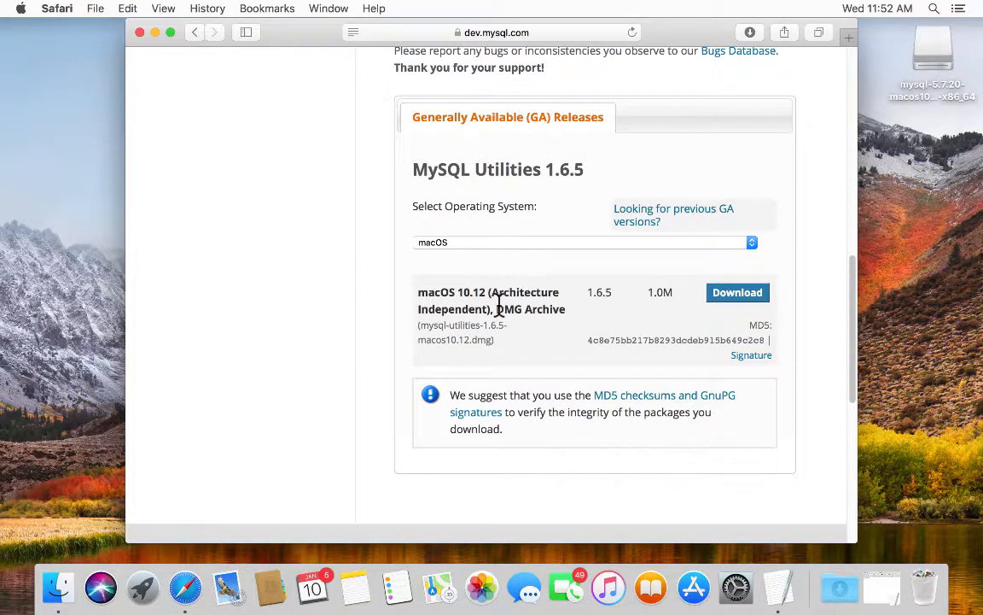
{"action": "left_click", "coordinate": [734, 292]}
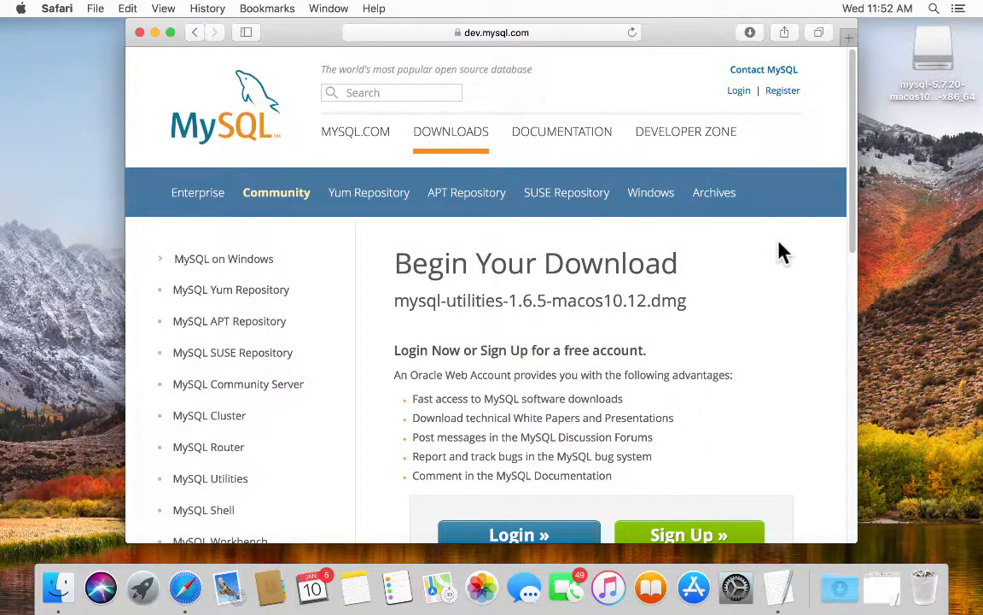
- Start the download without signing in and show the recent downloads list
{"action": "scroll", "coordinate": [784, 285], "scroll_direction": "down", "scroll_amount": 2}
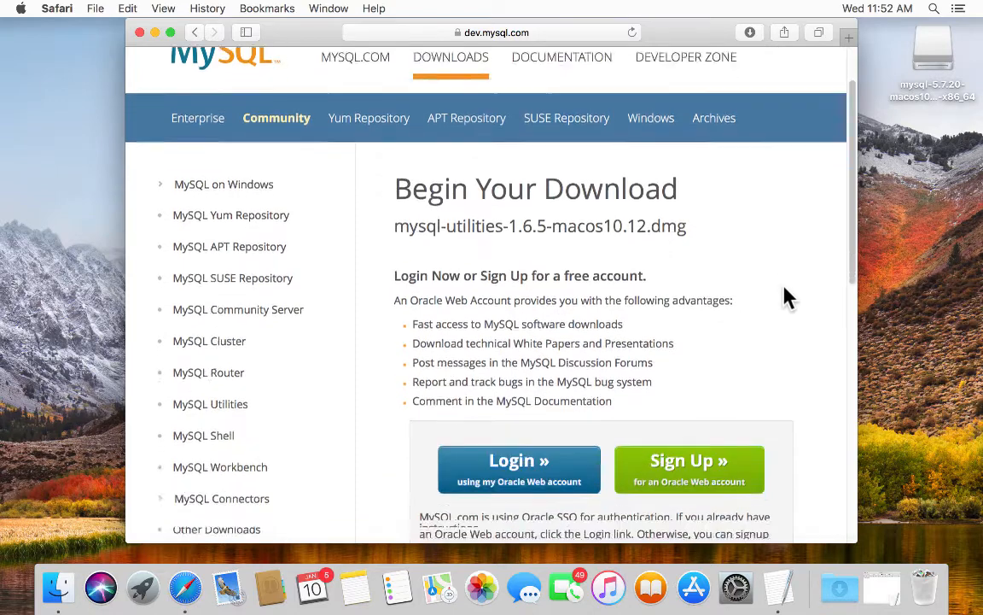
{"action": "scroll", "coordinate": [784, 289], "scroll_direction": "down", "scroll_amount": 3}
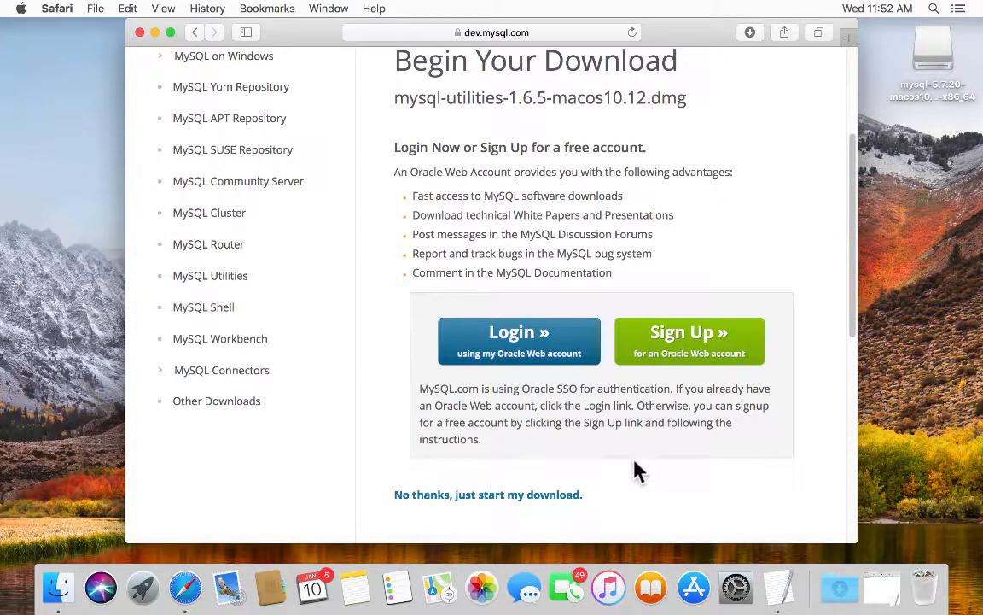
{"action": "scroll", "coordinate": [646, 476], "scroll_direction": "down", "scroll_amount": 1}
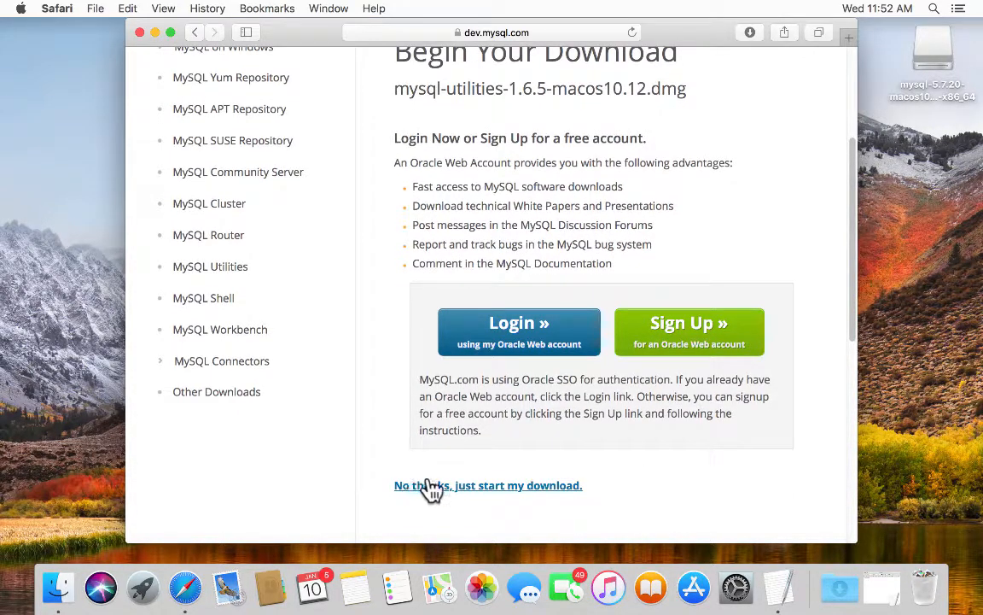
{"action": "left_click", "coordinate": [512, 487]}
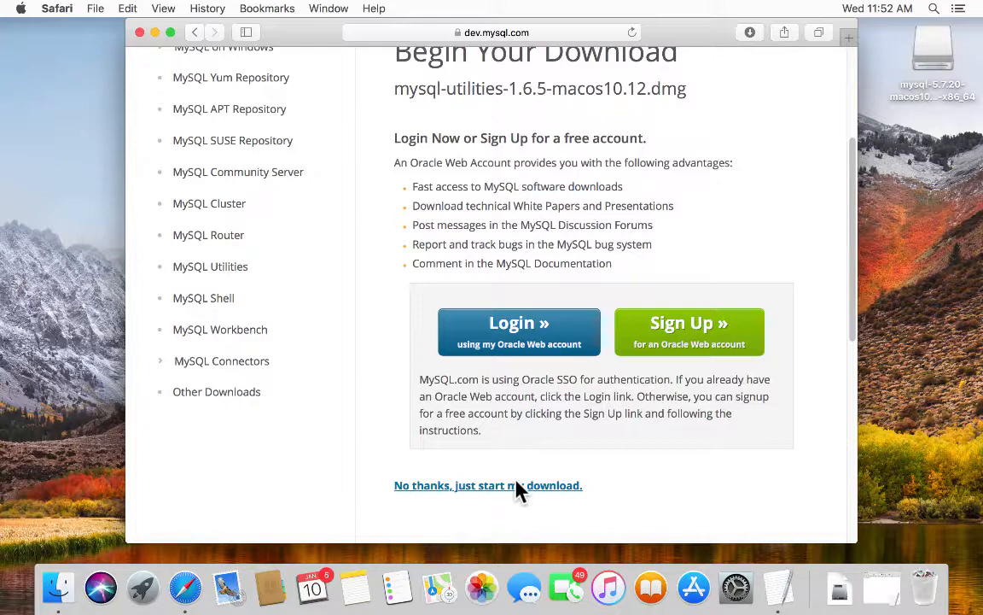
{"action": "left_click", "coordinate": [837, 589]}
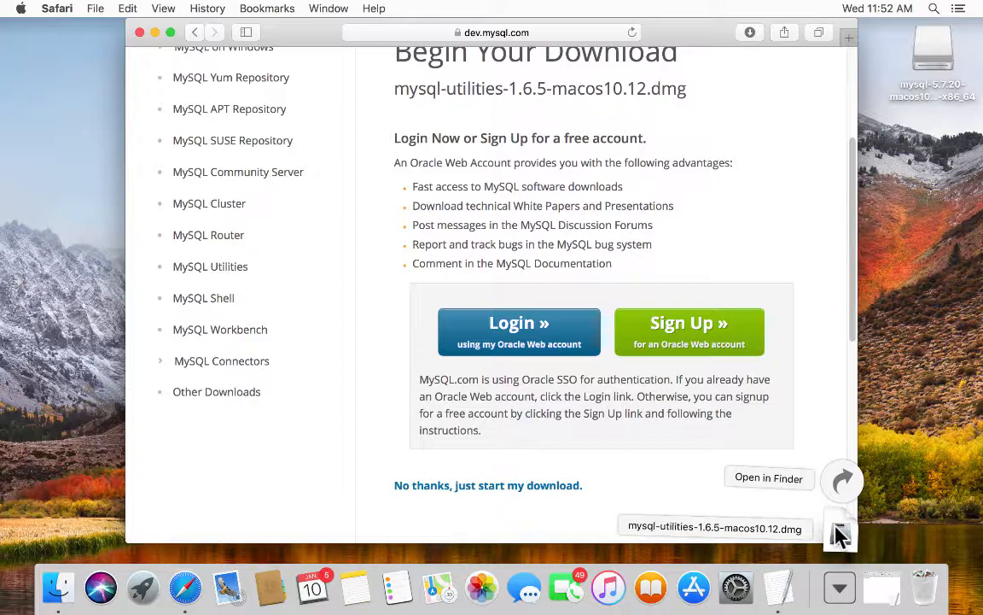
- Open mysql-utilities-1.6.5-macos10.12.dmg, try launching the .pkg, and dismiss the Gatekeeper warning
{"action": "left_click", "coordinate": [840, 533]}
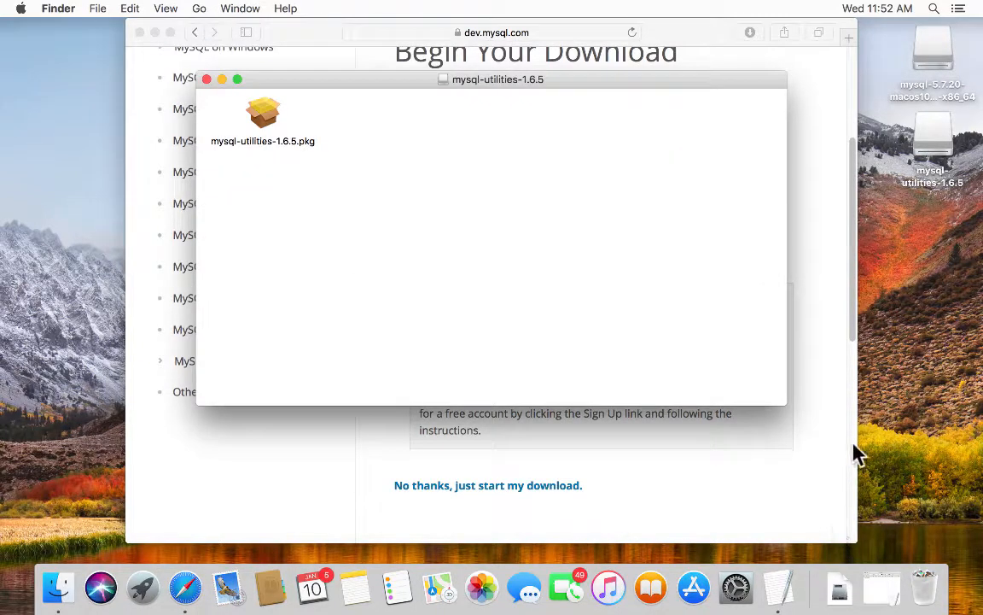
{"action": "double_click", "coordinate": [261, 118]}
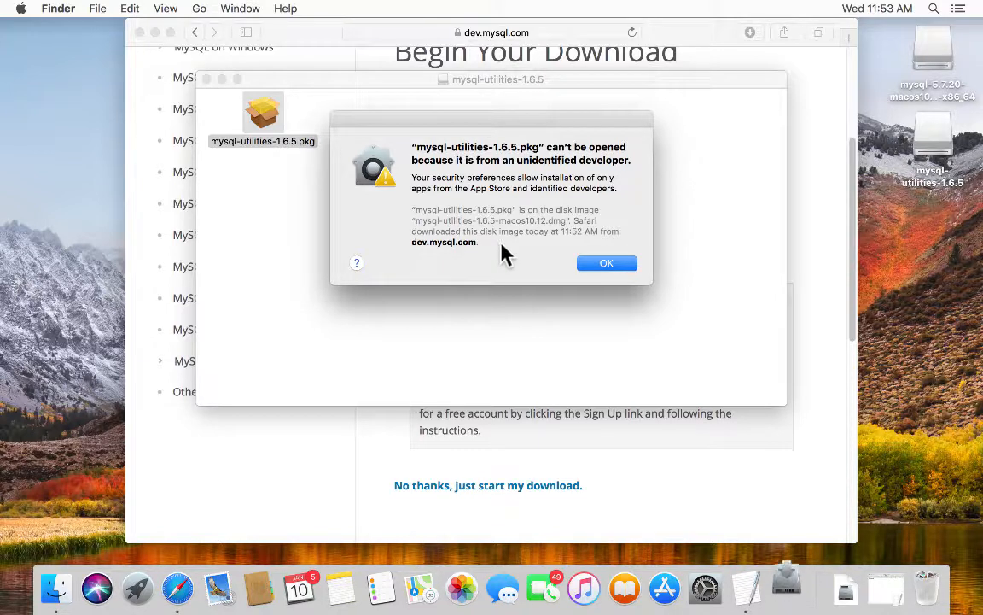
{"action": "left_click", "coordinate": [609, 258]}
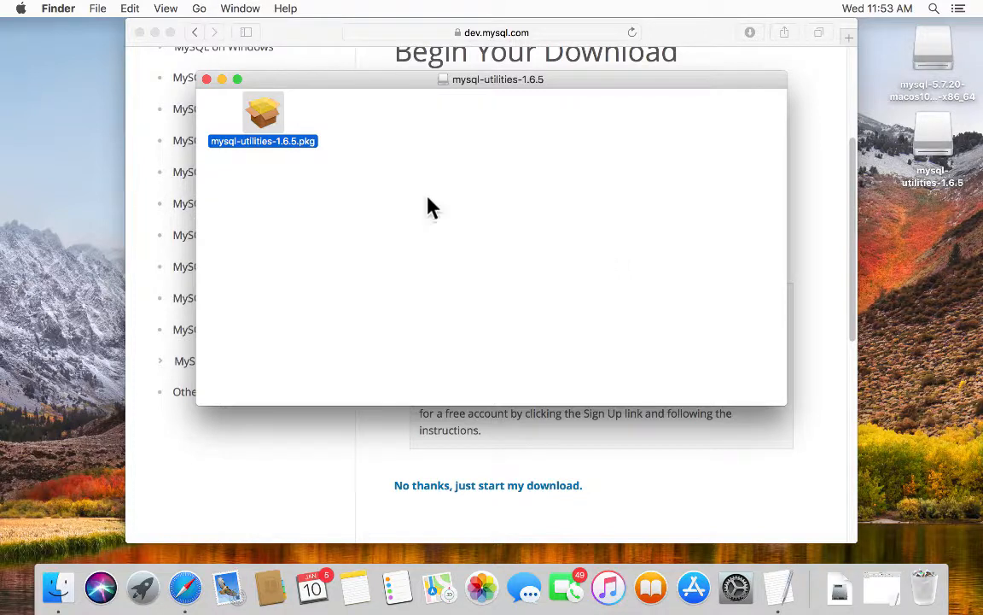
- Open mysql-utilities-1.6.5.pkg via its context menu and confirm the unidentified-developer prompt
{"action": "right_click", "coordinate": [260, 122]}
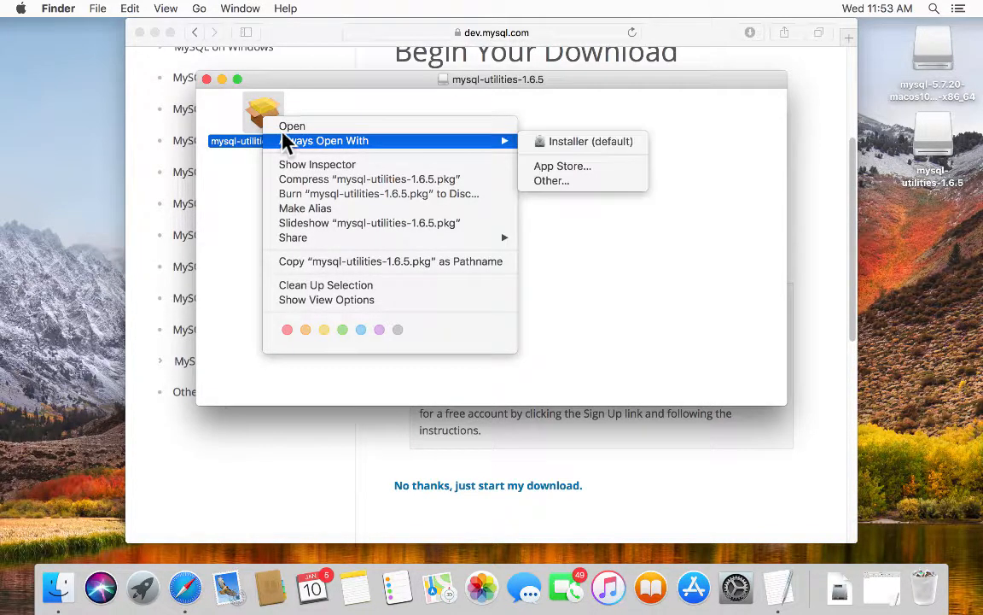
{"action": "left_click", "coordinate": [292, 126]}
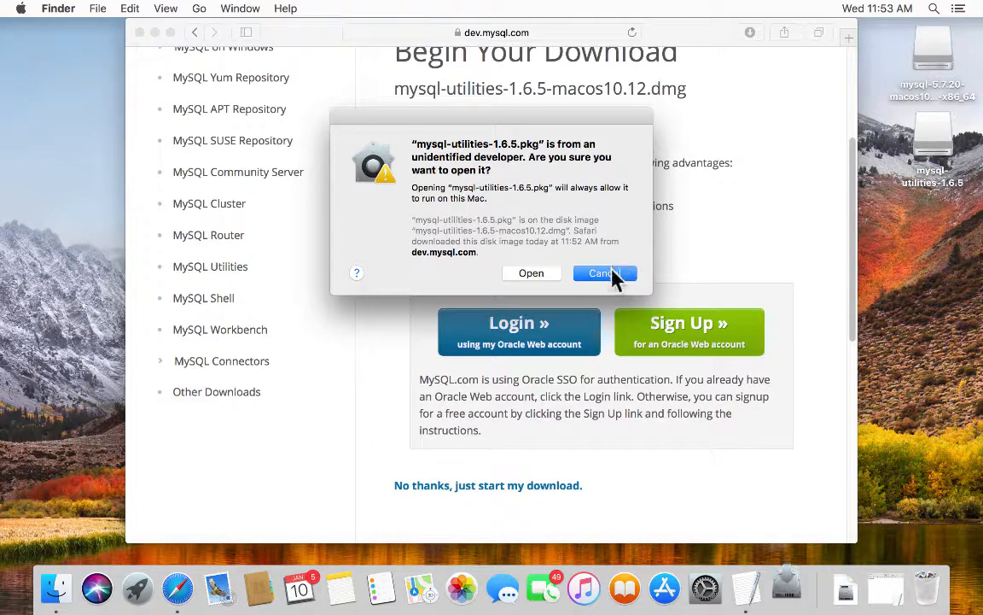
{"action": "left_click", "coordinate": [529, 275]}
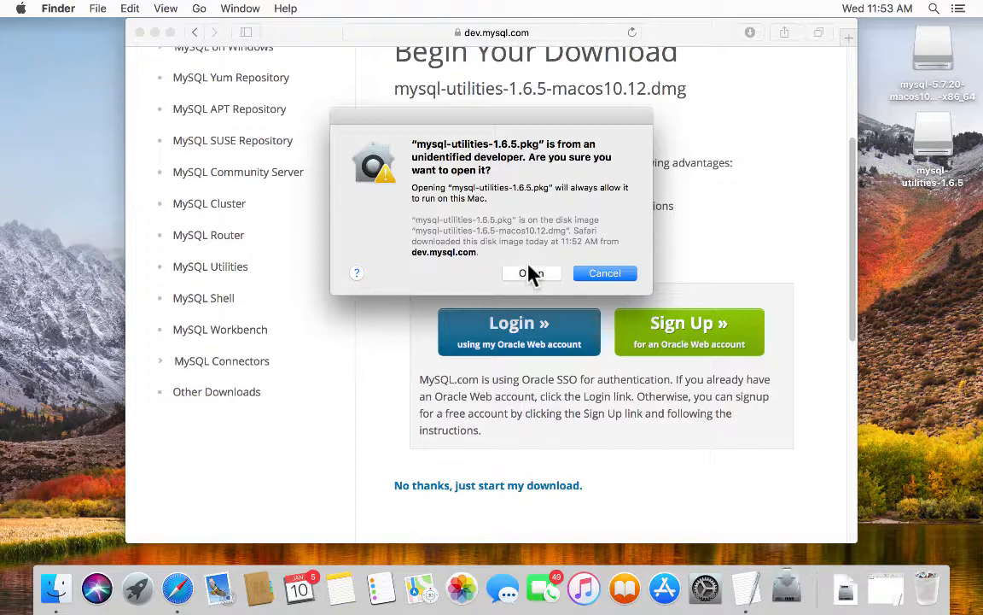
{"action": "left_click", "coordinate": [531, 273]}
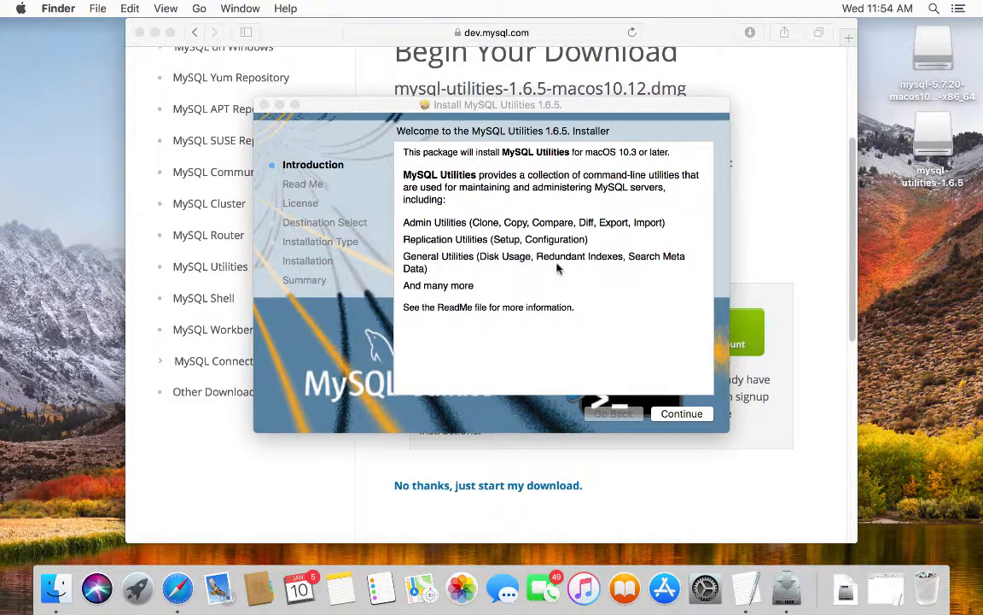
- Go through Introduction and Read Me, agree to the GPL licence, and start the Macintosh HD install
{"action": "left_click", "coordinate": [683, 414]}
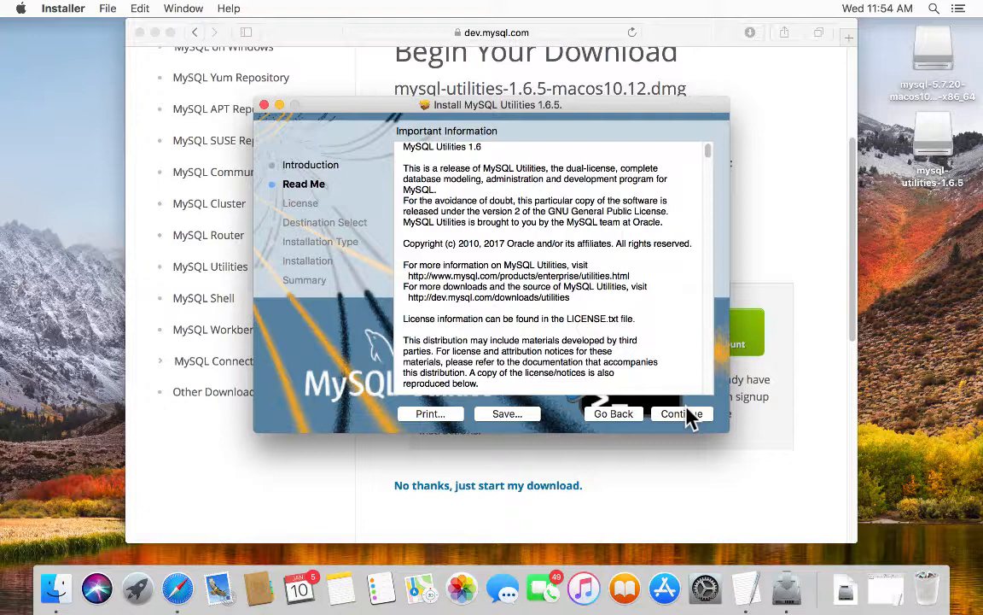
{"action": "left_click", "coordinate": [683, 414]}
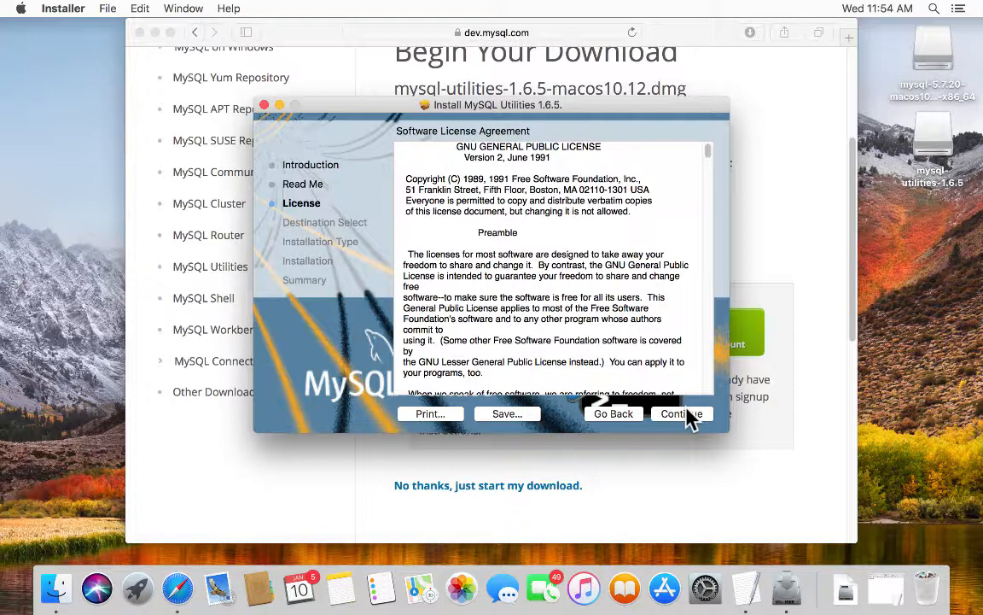
{"action": "left_click", "coordinate": [687, 411]}
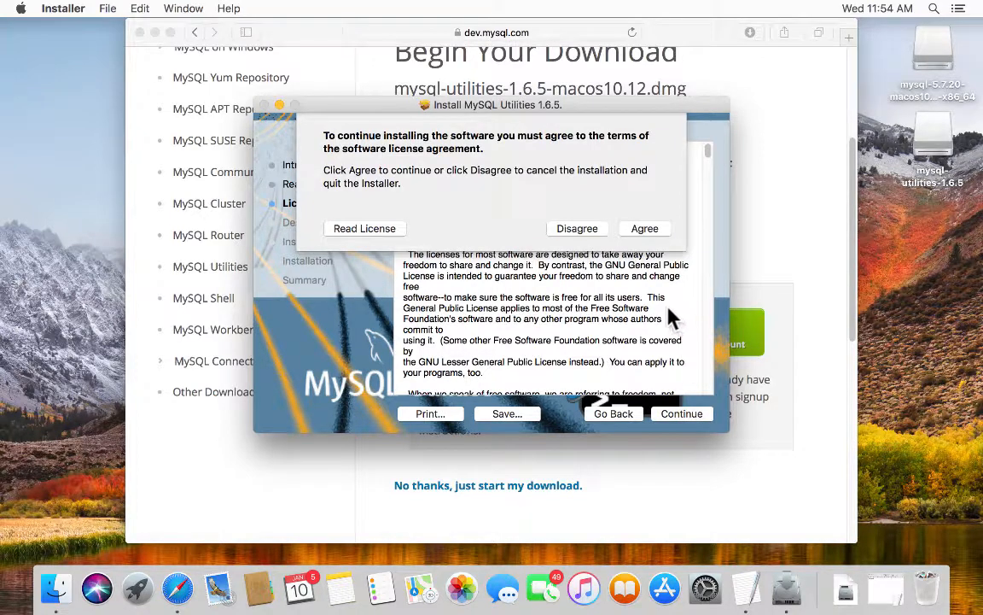
{"action": "left_click", "coordinate": [645, 229]}
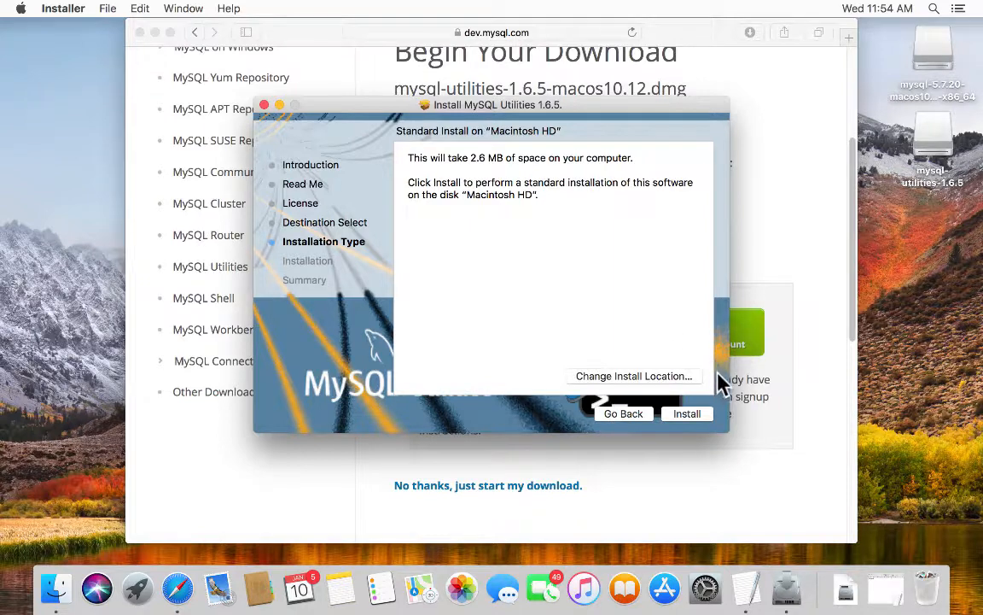
{"action": "left_click", "coordinate": [691, 412]}
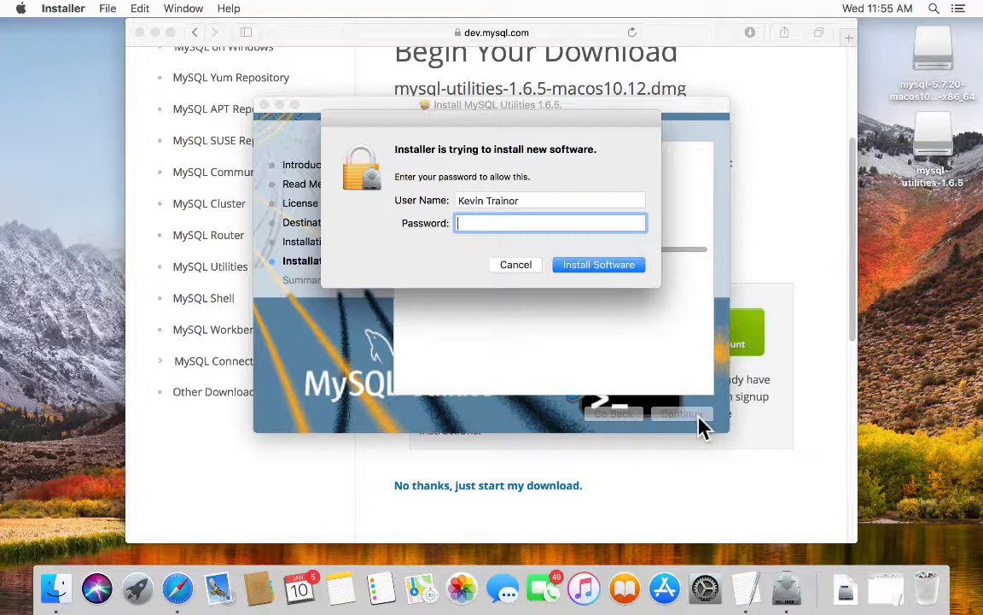
- Authorise with the admin password, close the finished installer, trash the package and return to Safari
{"action": "type", "text": "password1"}
{"action": "left_click", "coordinate": [570, 267]}
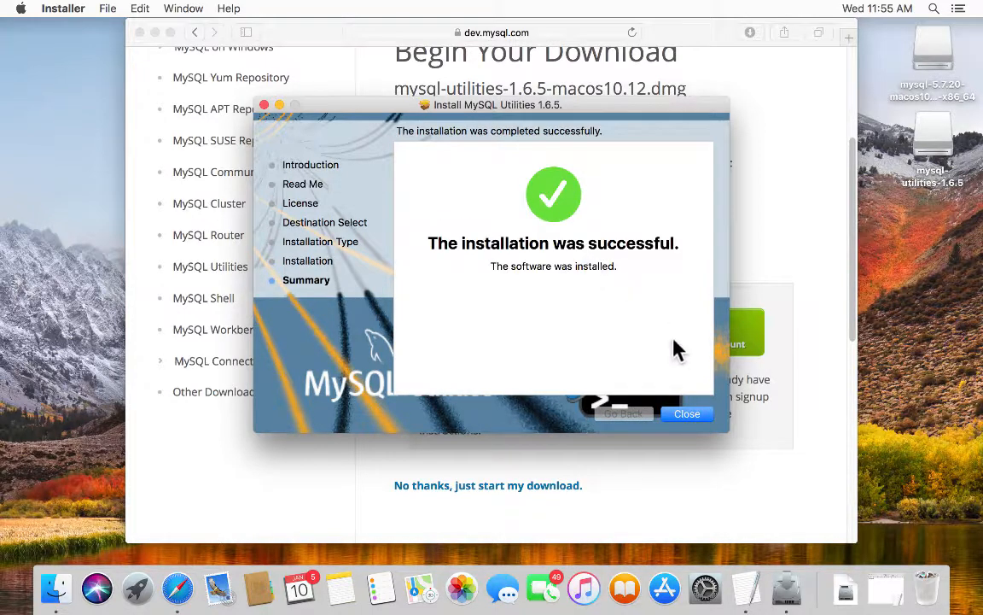
{"action": "left_click", "coordinate": [705, 411]}
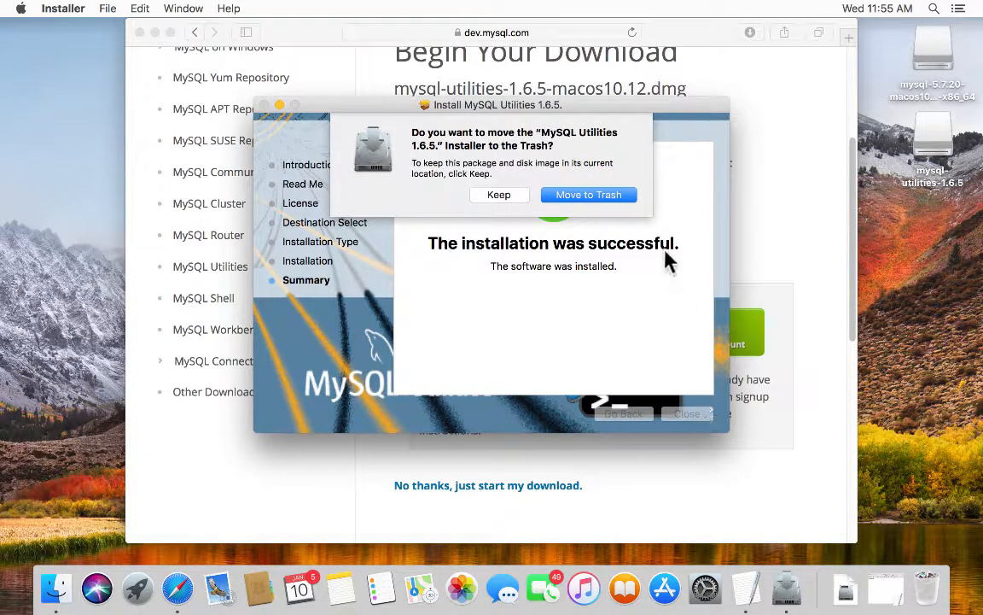
{"action": "left_click", "coordinate": [589, 195]}
{"action": "left_click", "coordinate": [598, 196]}
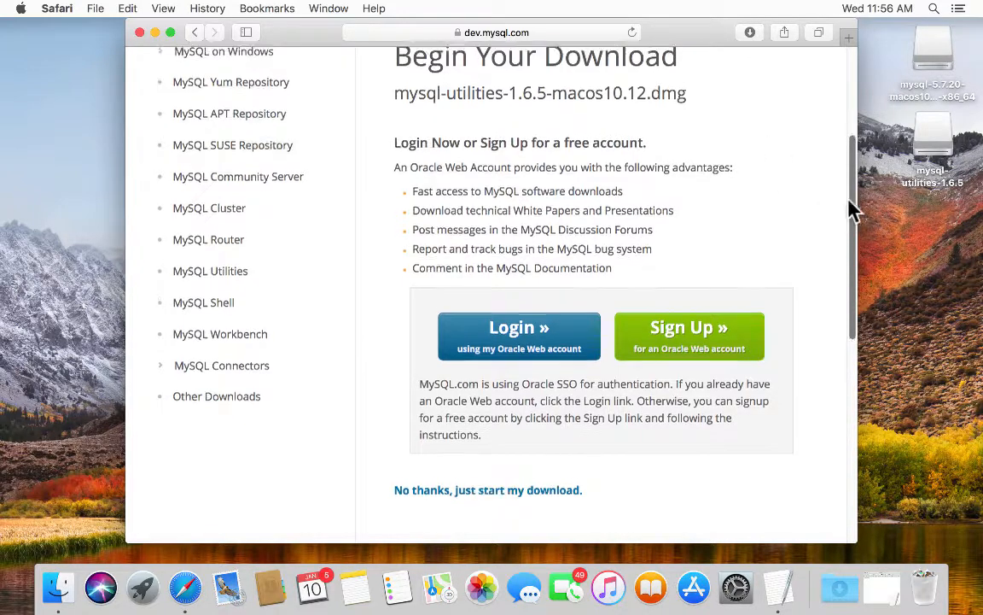
- Return to the MySQL Community (GPL) Downloads listing and scroll to MySQL Workbench
{"action": "left_click_drag", "start_coordinate": [849, 208], "coordinate": [840, 98]}
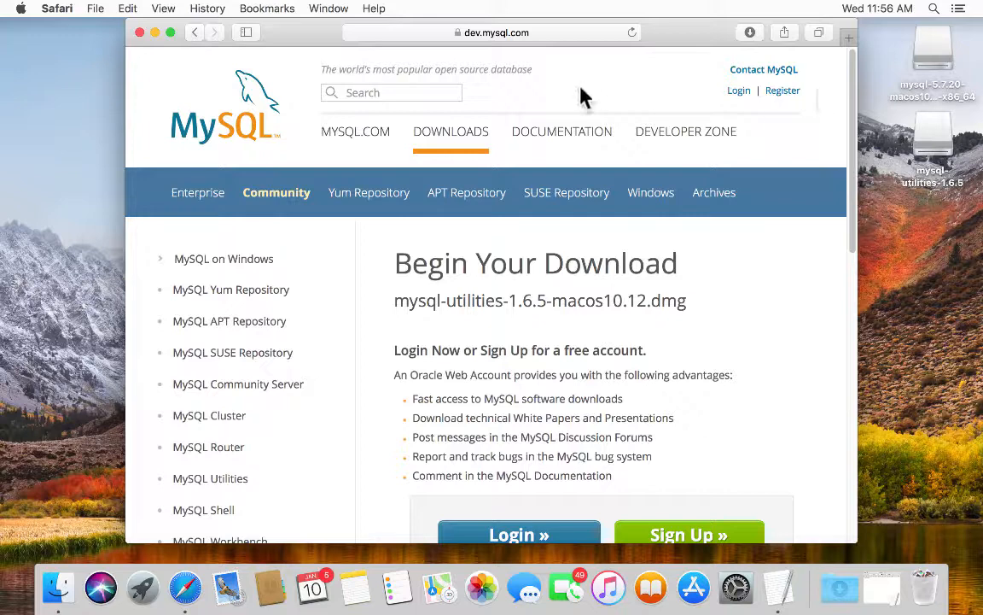
{"action": "left_click", "coordinate": [435, 130]}
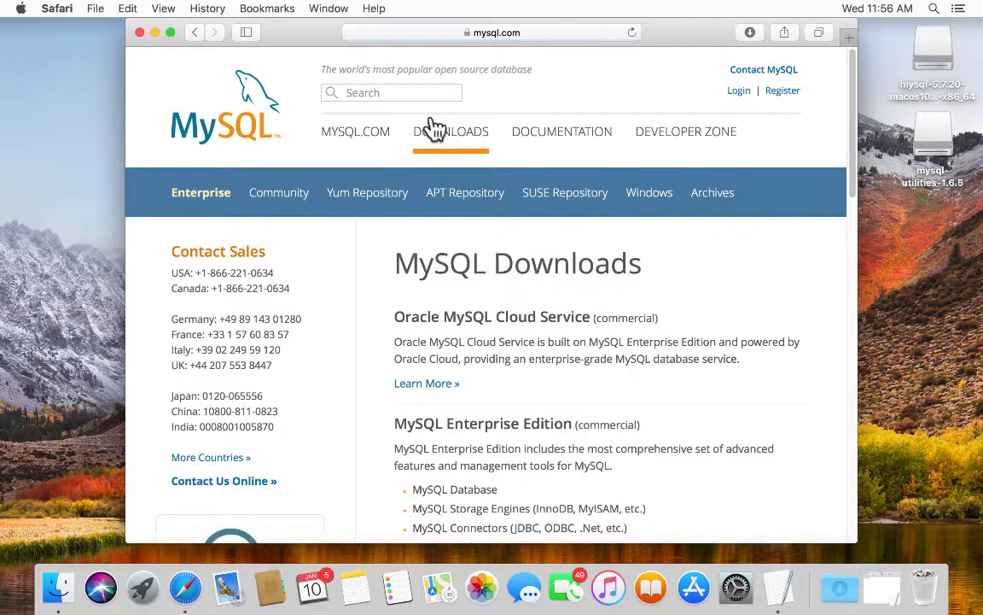
{"action": "scroll", "coordinate": [573, 292], "scroll_direction": "down", "scroll_amount": 15}
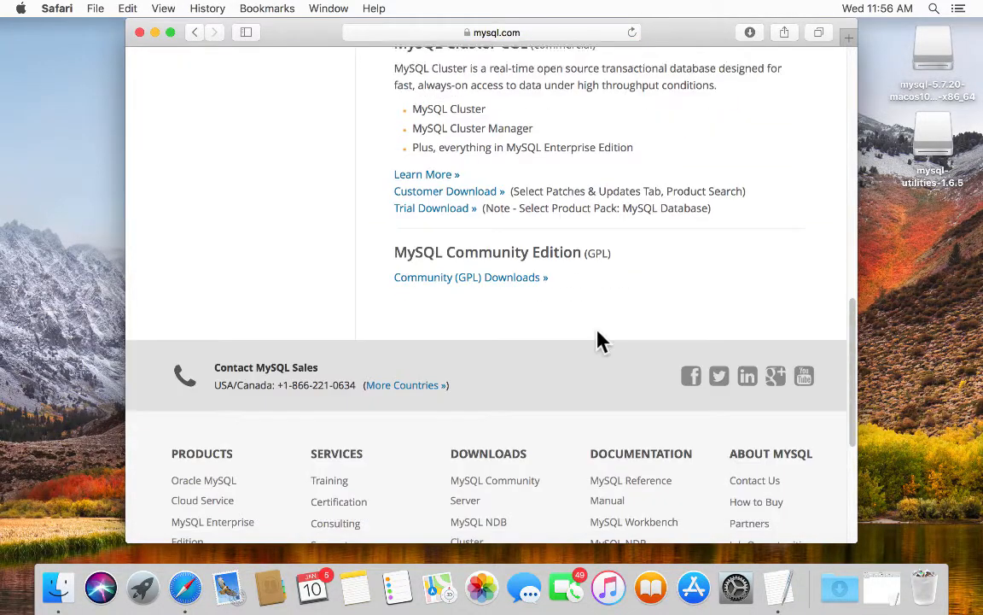
{"action": "left_click", "coordinate": [421, 261]}
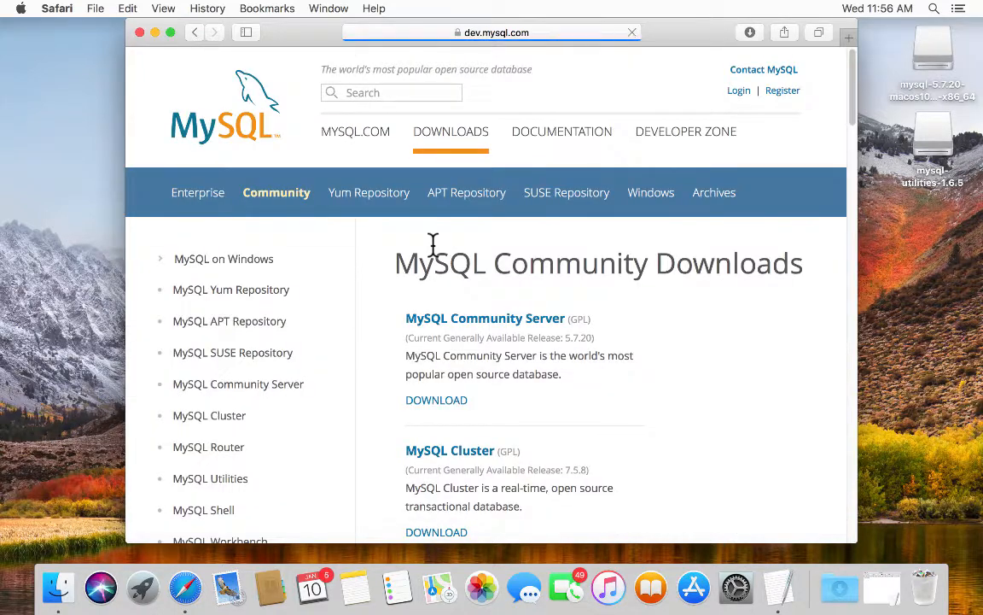
{"action": "scroll", "coordinate": [586, 375], "scroll_direction": "down", "scroll_amount": 6}
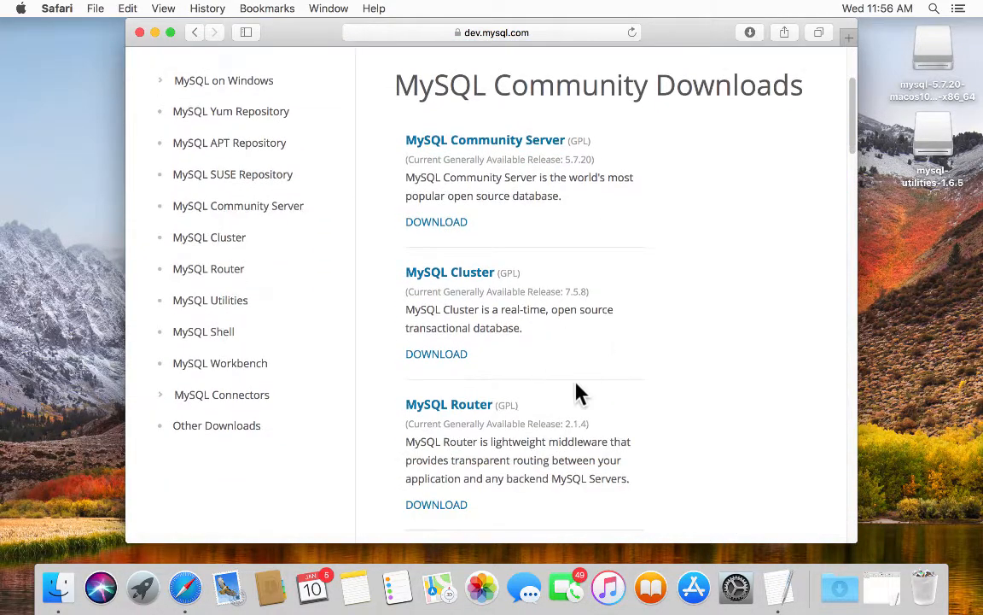
{"action": "scroll", "coordinate": [575, 391], "scroll_direction": "down", "scroll_amount": 8}
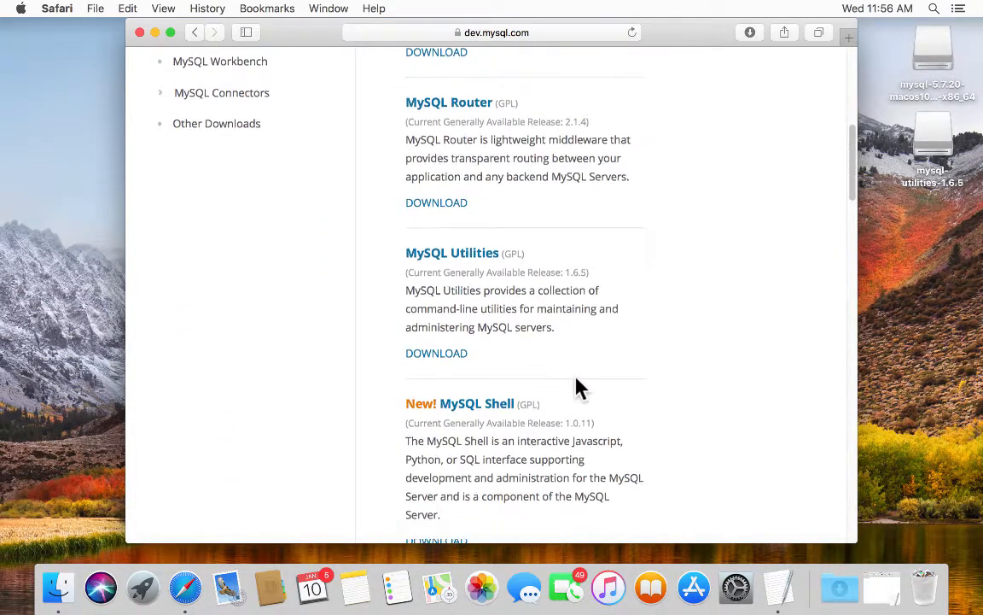
{"action": "scroll", "coordinate": [579, 382], "scroll_direction": "down", "scroll_amount": 2}
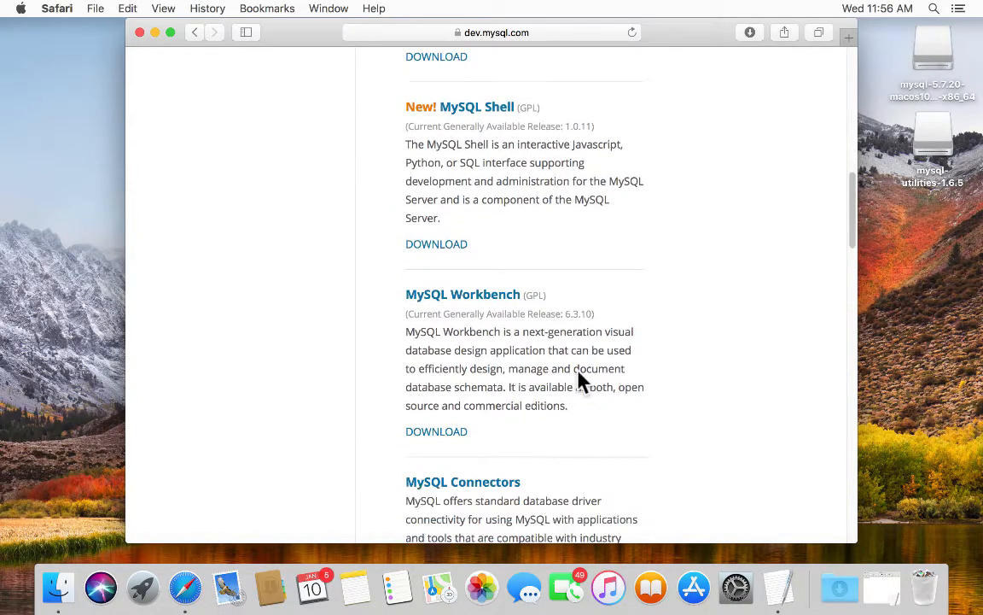
- Download the macOS DMG Archive of MySQL Workbench 6.3.10 from its download page
{"action": "left_click", "coordinate": [419, 422]}
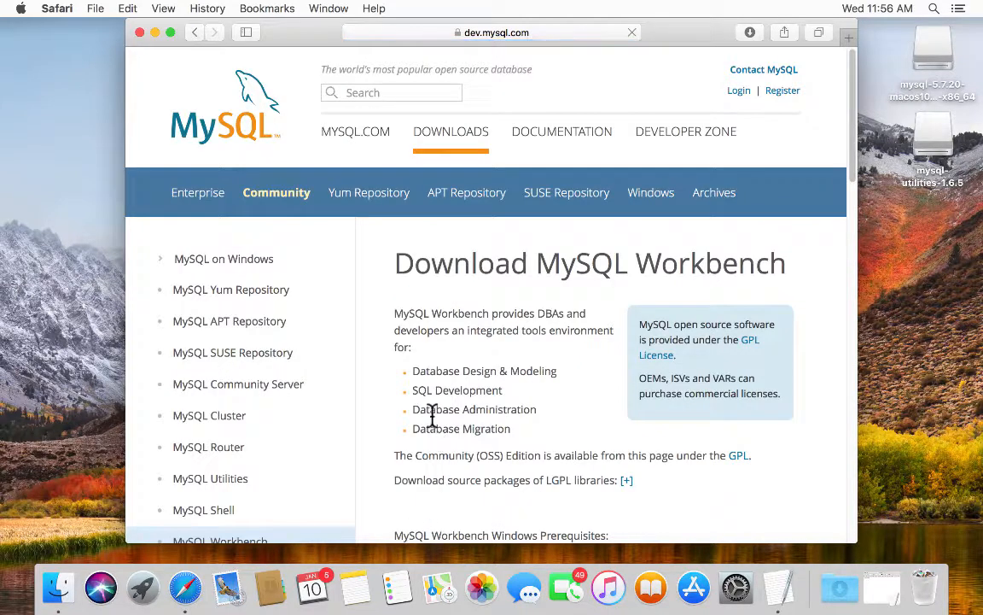
{"action": "scroll", "coordinate": [632, 354], "scroll_direction": "down", "scroll_amount": 5}
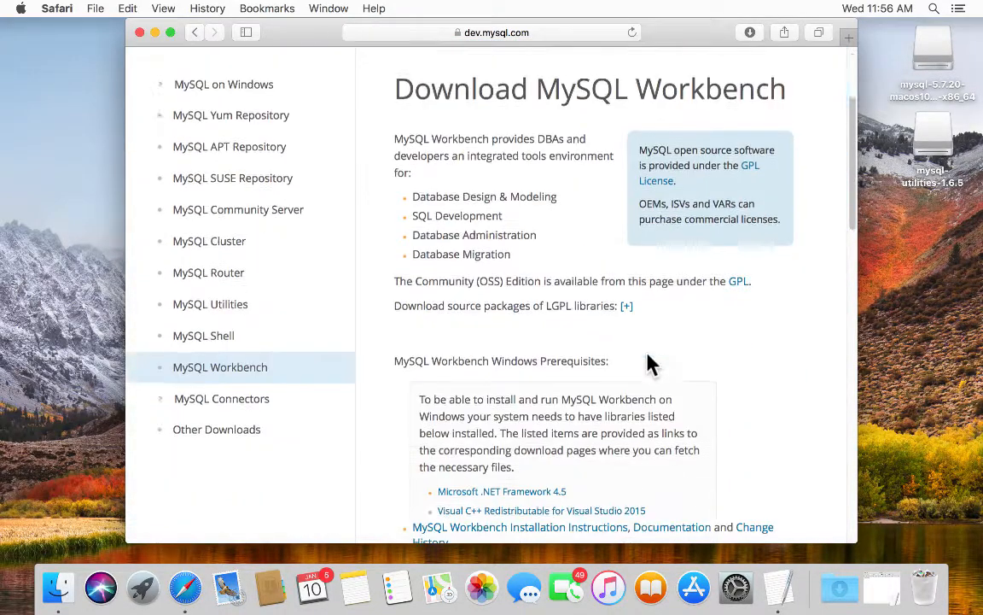
{"action": "scroll", "coordinate": [649, 354], "scroll_direction": "down", "scroll_amount": 9}
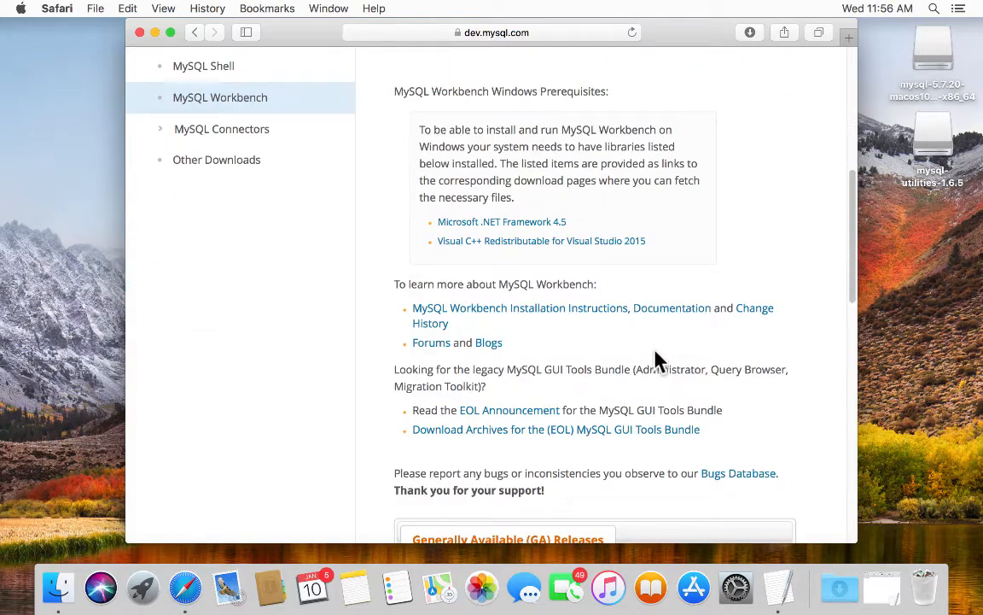
{"action": "scroll", "coordinate": [658, 362], "scroll_direction": "down", "scroll_amount": 4}
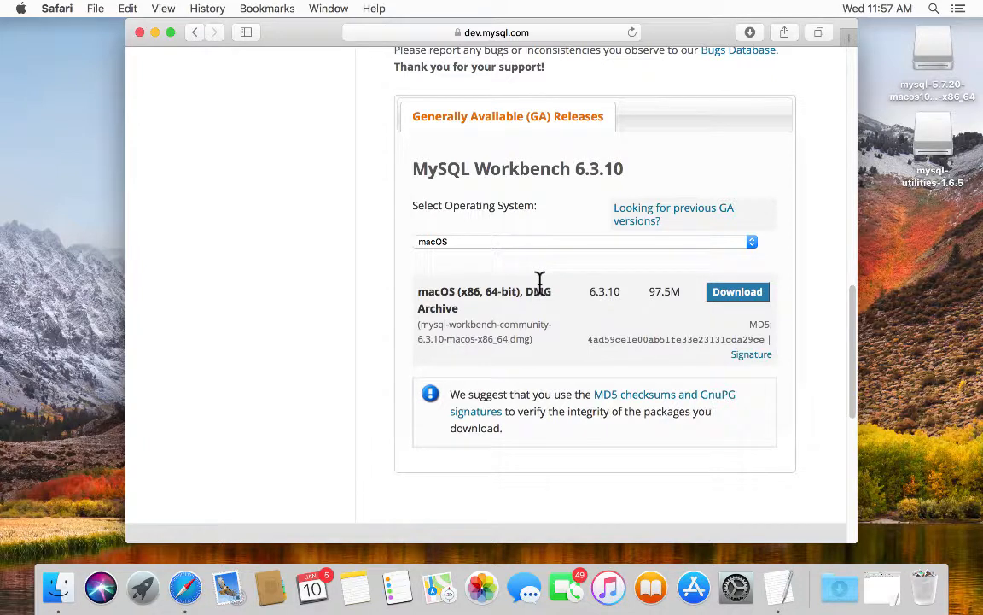
{"action": "left_click", "coordinate": [725, 290]}
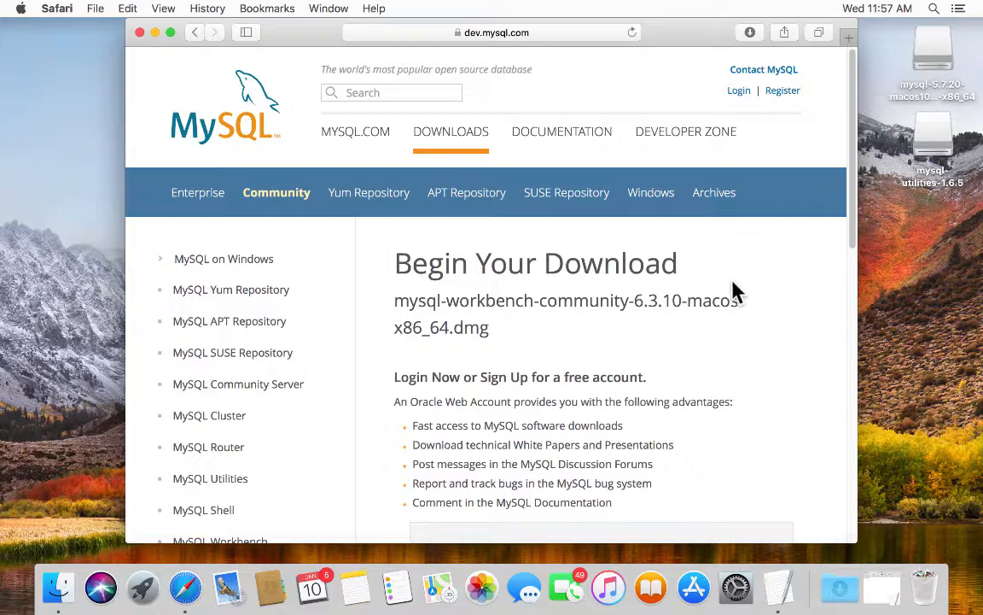
- Start the Workbench 6.3.10 download via 'No thanks, just start my download' and view the Downloads stack
{"action": "scroll", "coordinate": [738, 295], "scroll_direction": "down", "scroll_amount": 3}
{"action": "scroll", "coordinate": [746, 320], "scroll_direction": "down", "scroll_amount": 5}
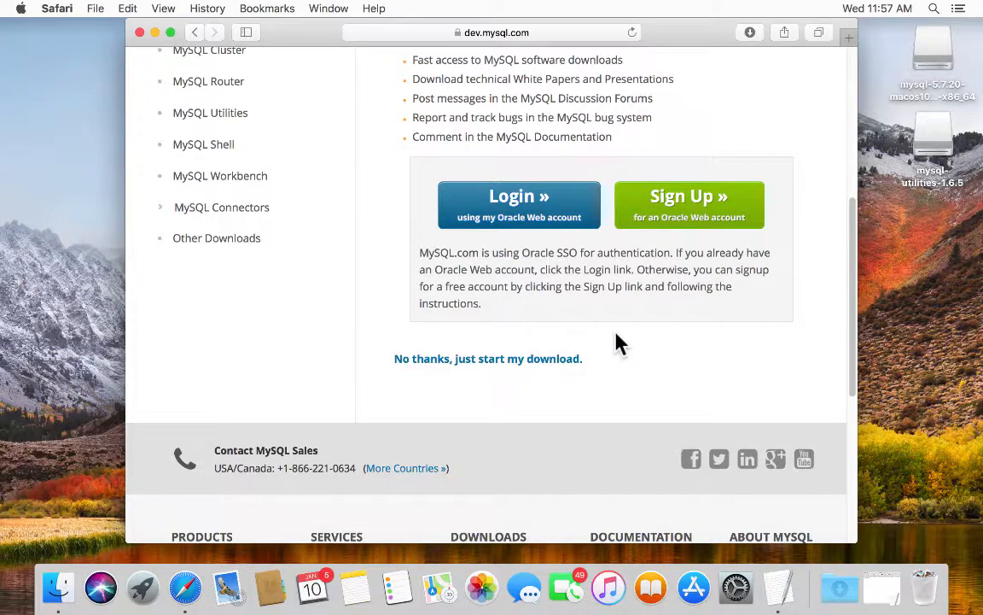
{"action": "left_click", "coordinate": [481, 358]}
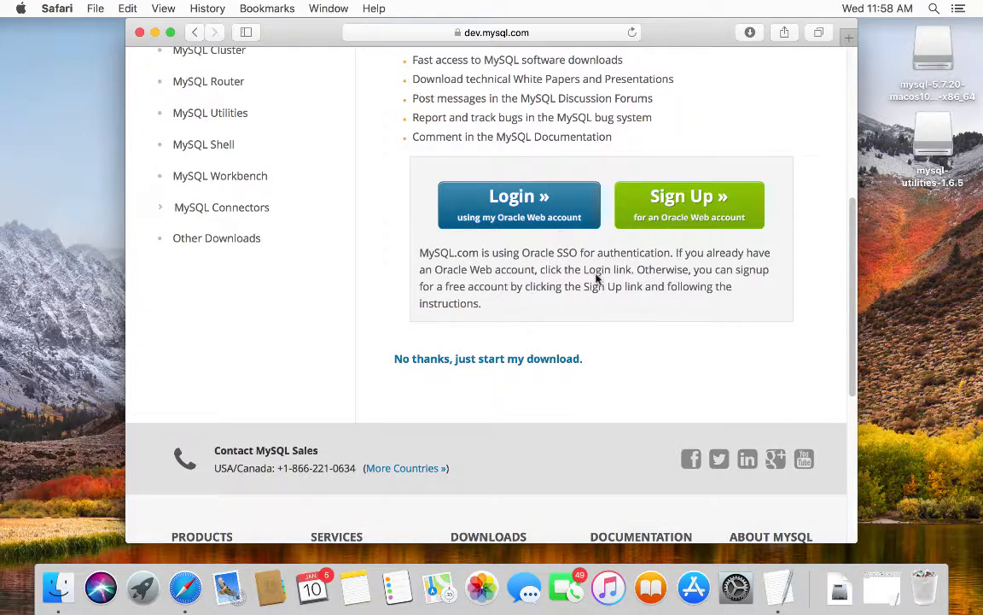
{"action": "left_click", "coordinate": [839, 595]}
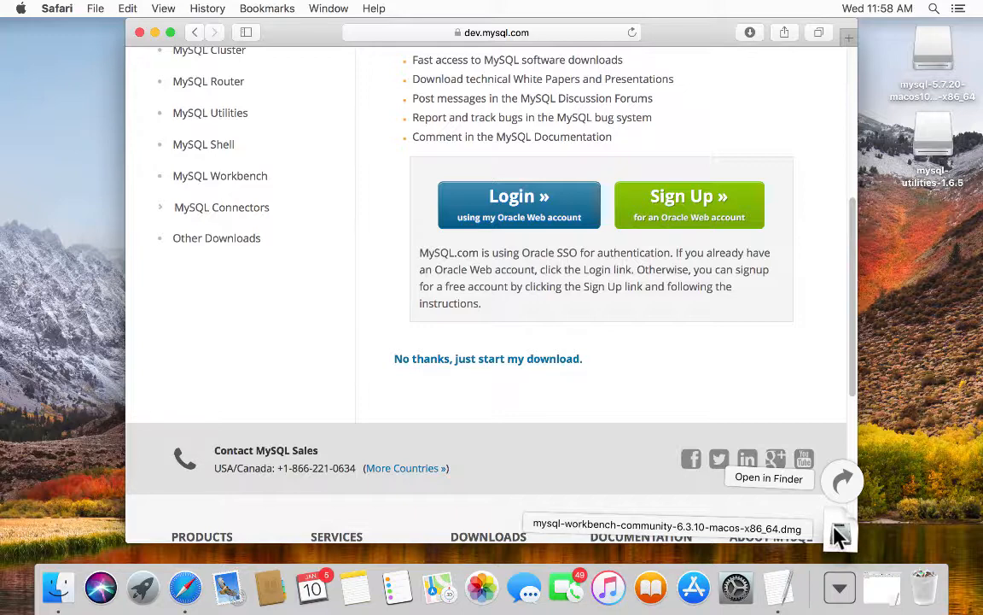
- Mount the downloaded community-6.3.10 .dmg, move its window up, and select the MySQLWorkbench app
{"action": "left_click", "coordinate": [836, 533]}
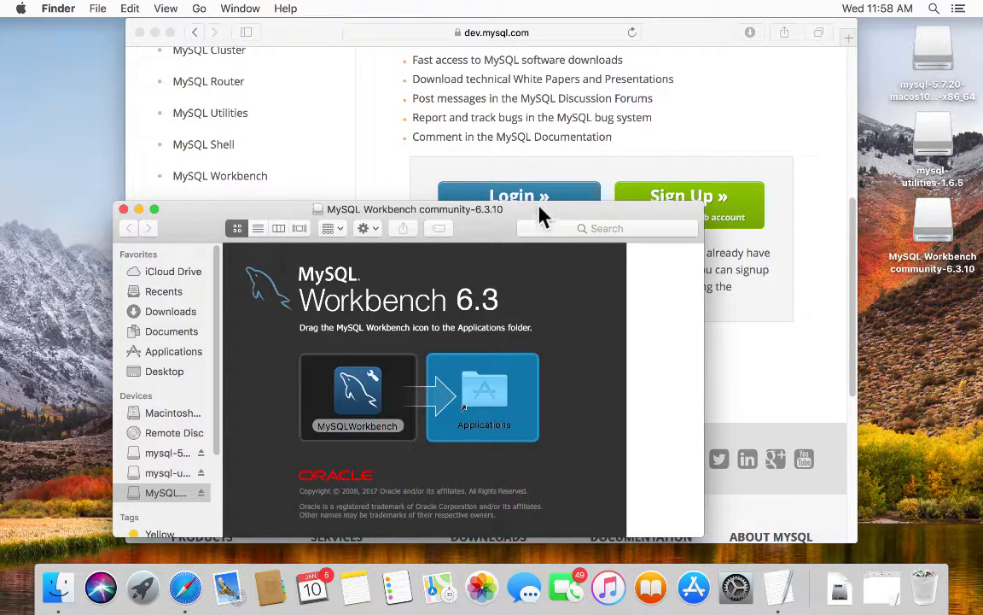
{"action": "left_click_drag", "start_coordinate": [540, 211], "coordinate": [568, 59]}
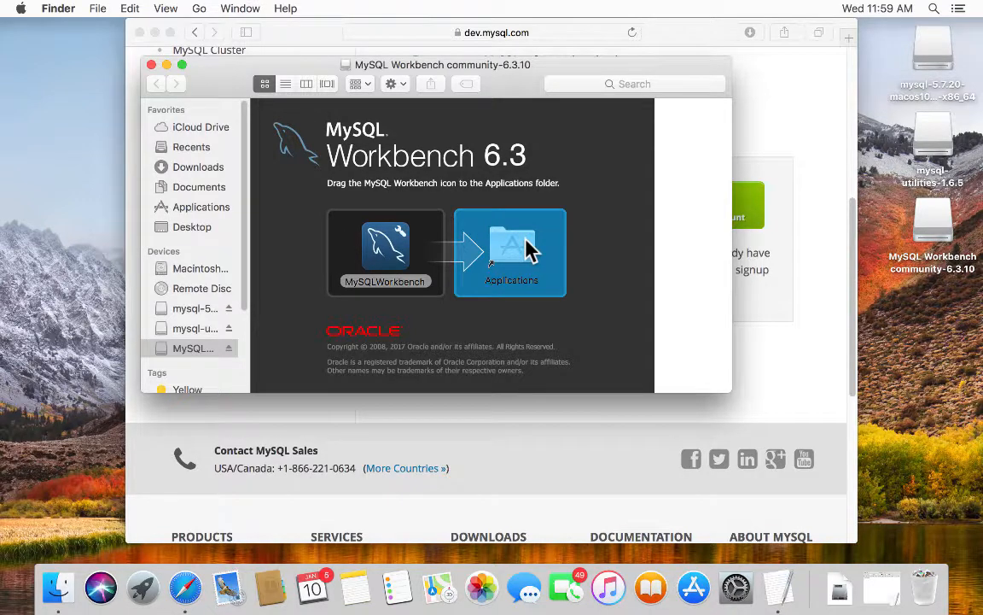
{"action": "left_click", "coordinate": [384, 243]}
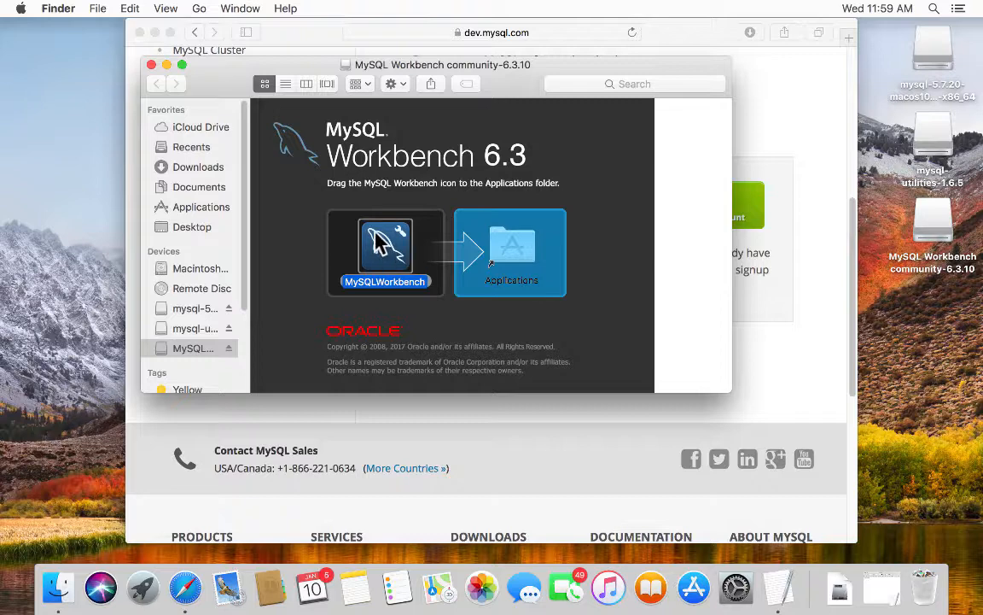
- Copy MySQLWorkbench into Applications, make the Applications window taller, and close Safari
{"action": "left_click_drag", "start_coordinate": [378, 242], "coordinate": [510, 234]}
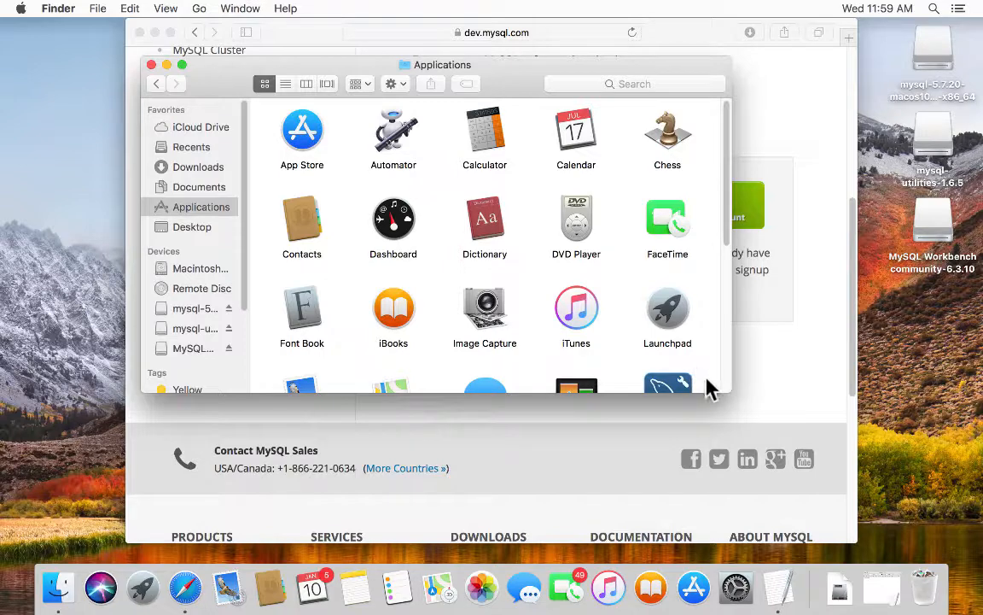
{"action": "left_click_drag", "start_coordinate": [716, 380], "coordinate": [724, 448]}
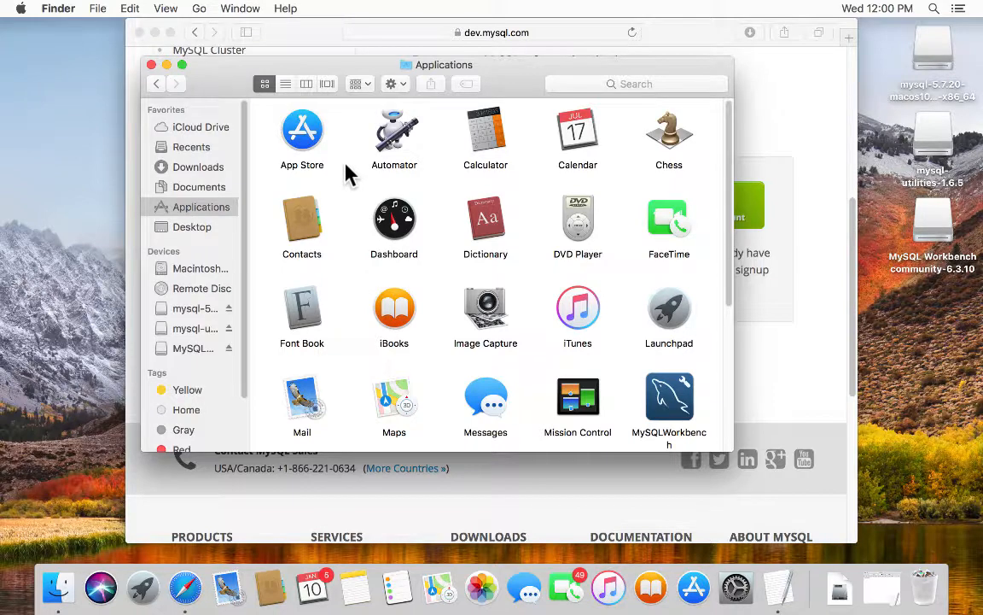
{"action": "left_click", "coordinate": [135, 32]}
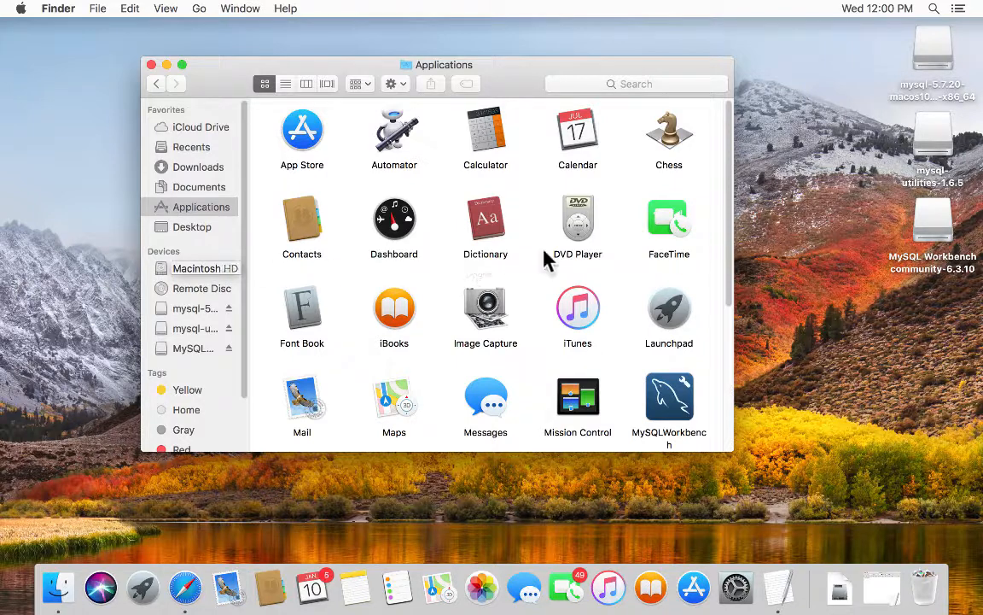
- Launch MySQLWorkbench from Applications and confirm Open in the internet-download warning
{"action": "double_click", "coordinate": [668, 399]}
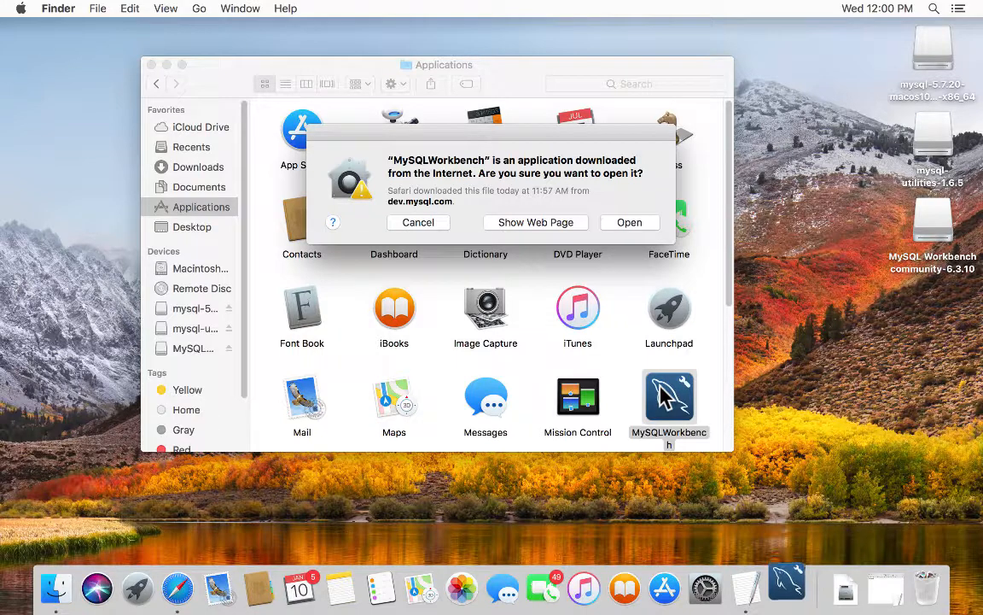
{"action": "left_click", "coordinate": [630, 222]}
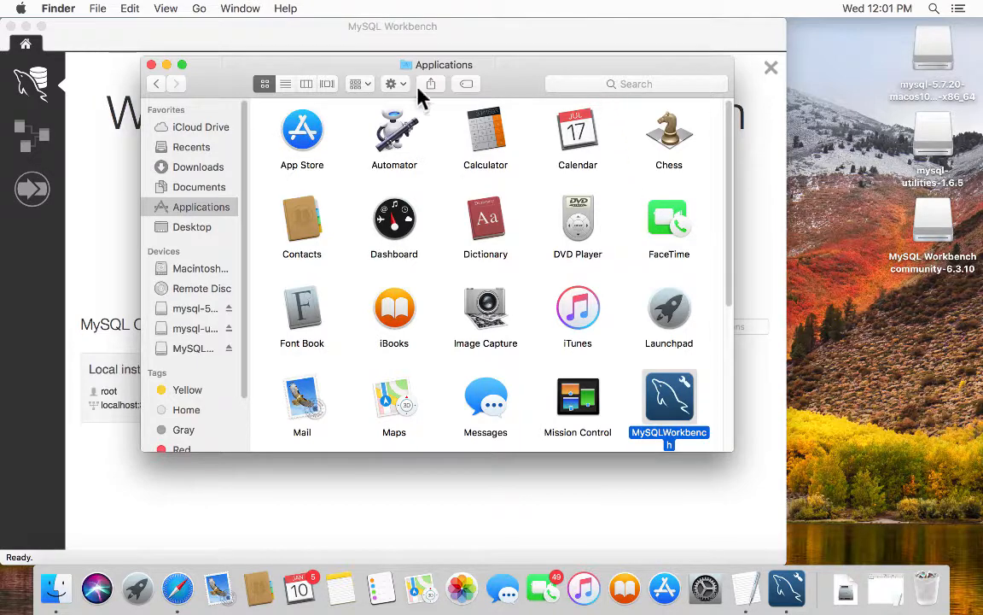
- Close the Applications window, set Dock Options > Keep in Dock for Workbench, and close its welcome window
{"action": "left_click", "coordinate": [150, 65]}
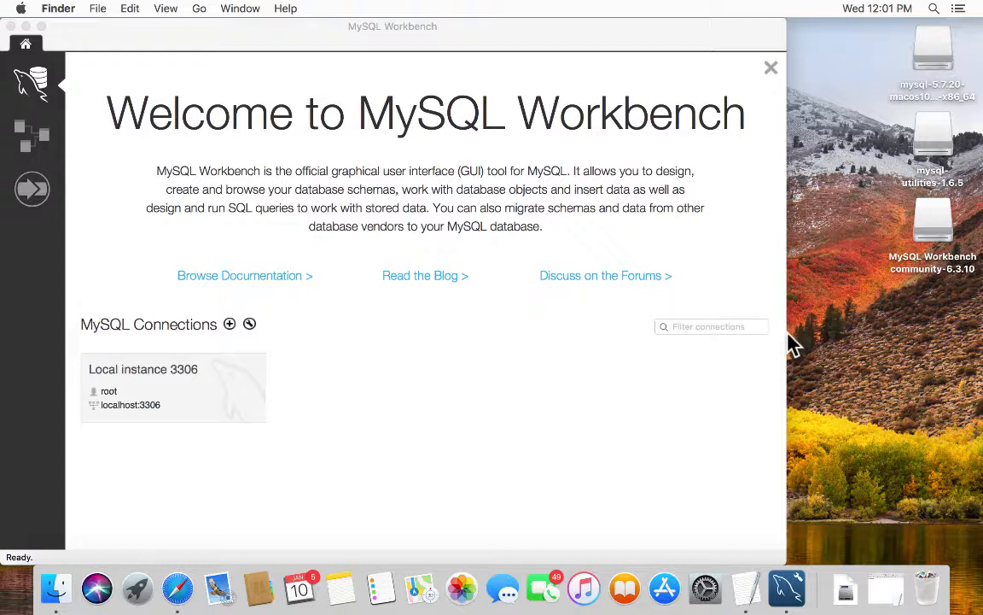
{"action": "right_click", "coordinate": [787, 587]}
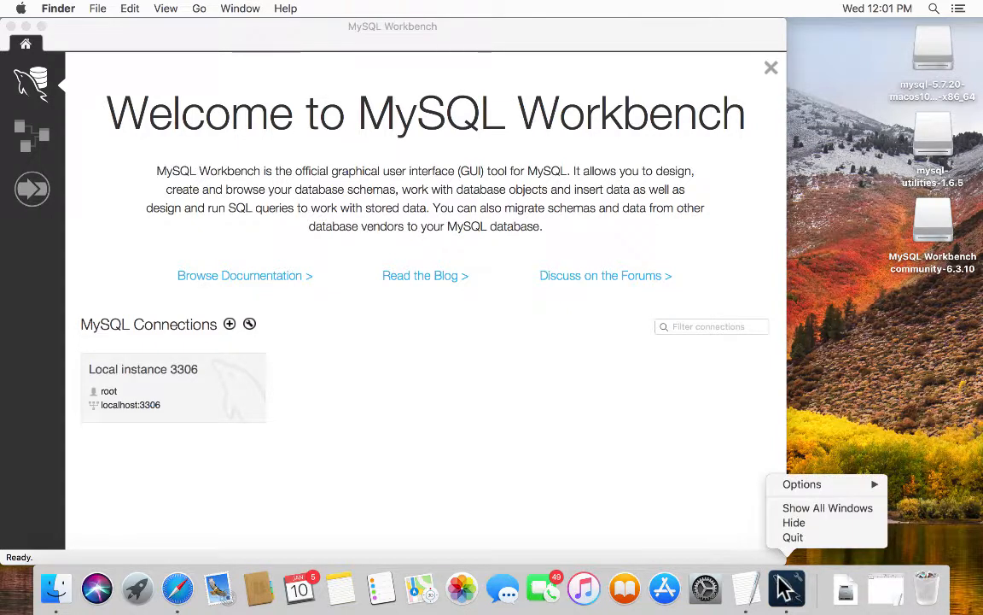
{"action": "mouse_move", "coordinate": [812, 484]}
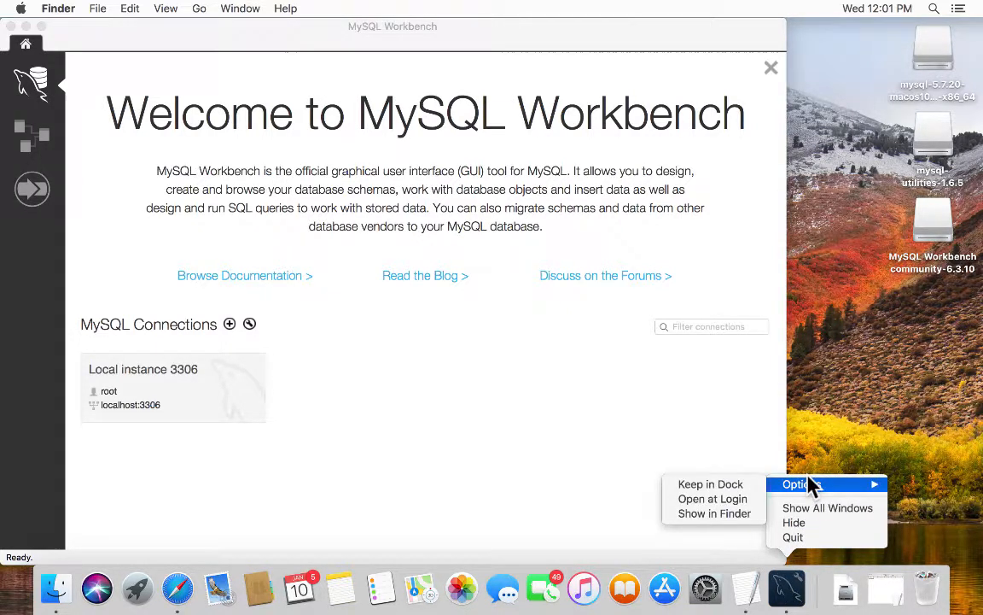
{"action": "left_click", "coordinate": [738, 485]}
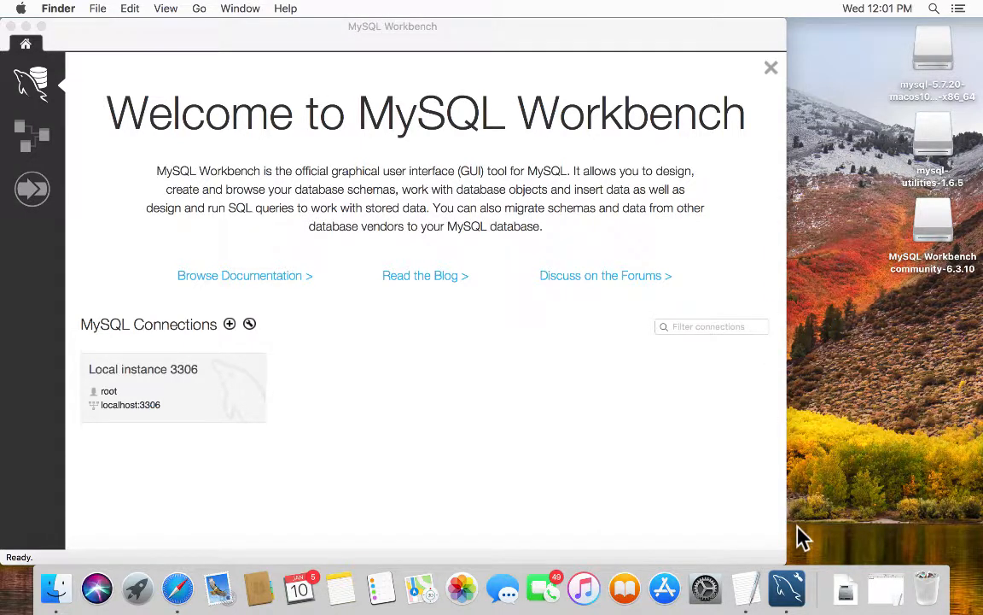
{"action": "left_click", "coordinate": [774, 425]}
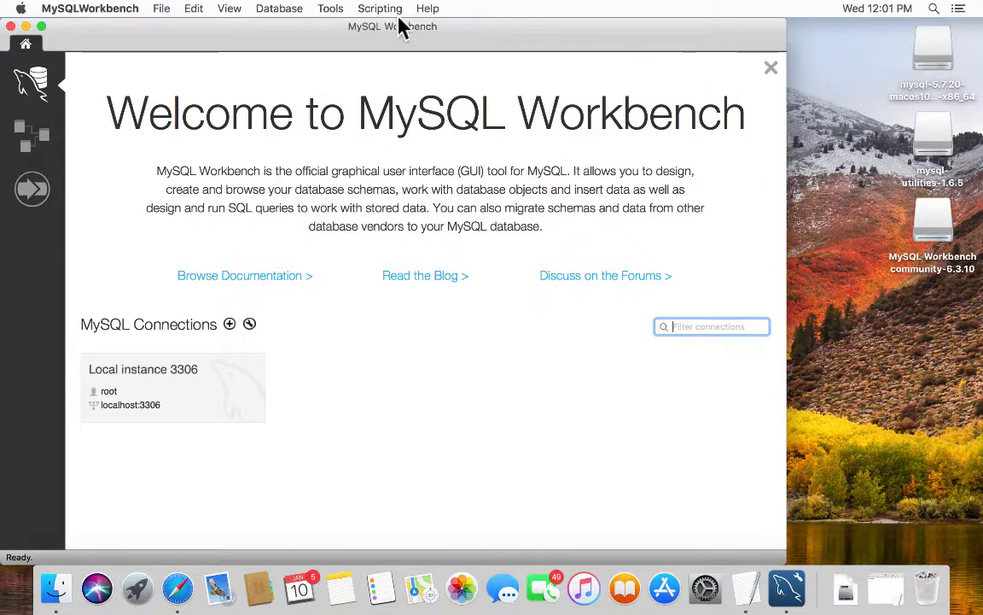
{"action": "left_click", "coordinate": [10, 25]}
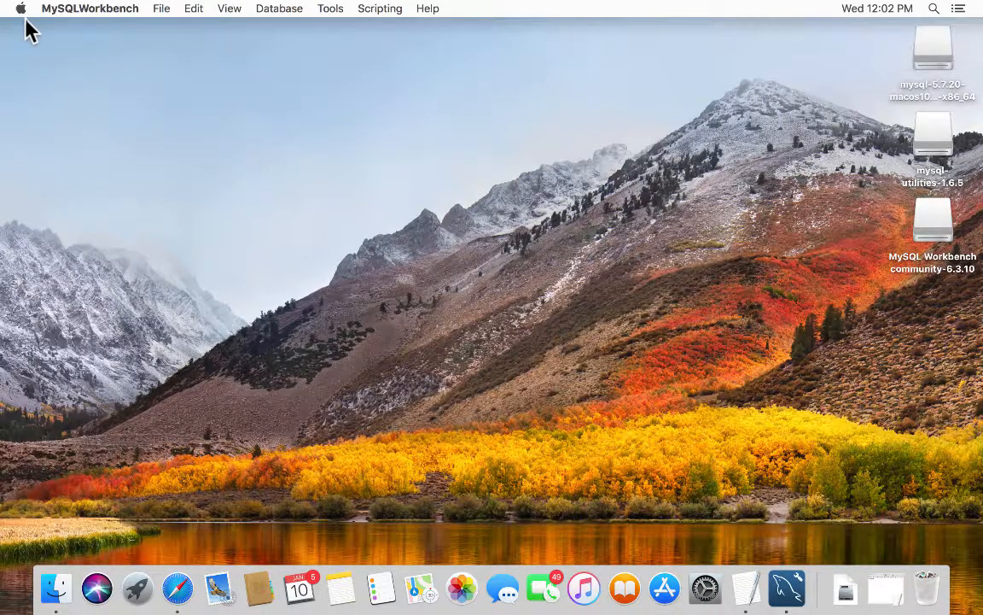
- Quit MySQL Workbench from its Dock menu and relaunch it from the Dock icon
{"action": "left_click", "coordinate": [787, 587]}
{"action": "right_click", "coordinate": [774, 574]}
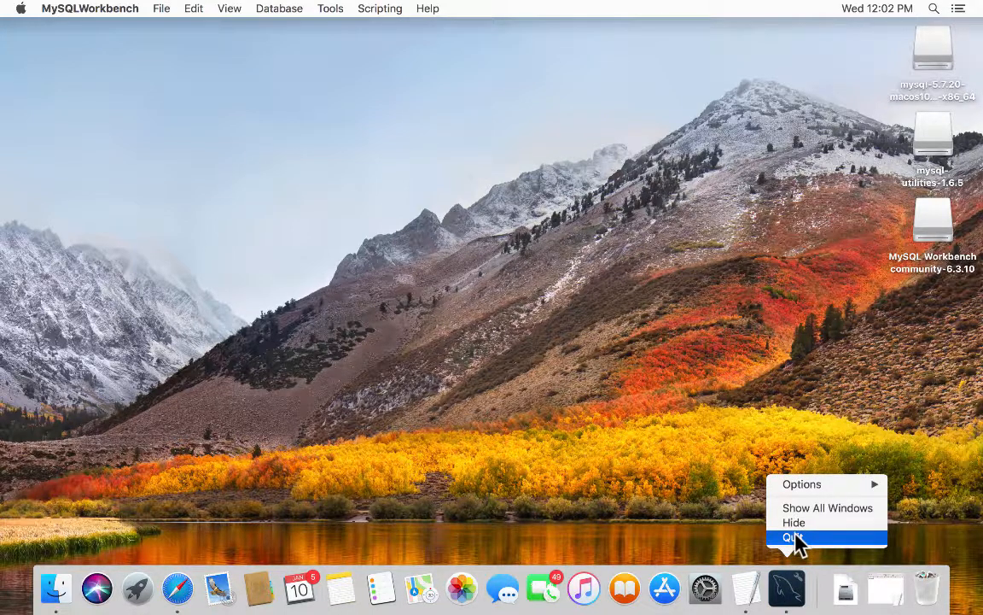
{"action": "left_click", "coordinate": [794, 537]}
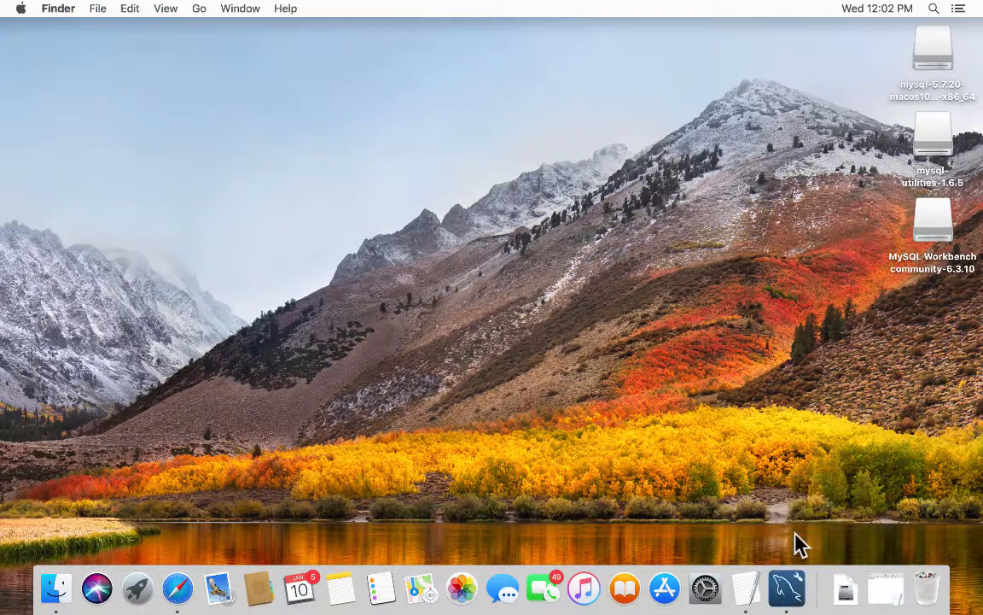
{"action": "left_click", "coordinate": [780, 587]}
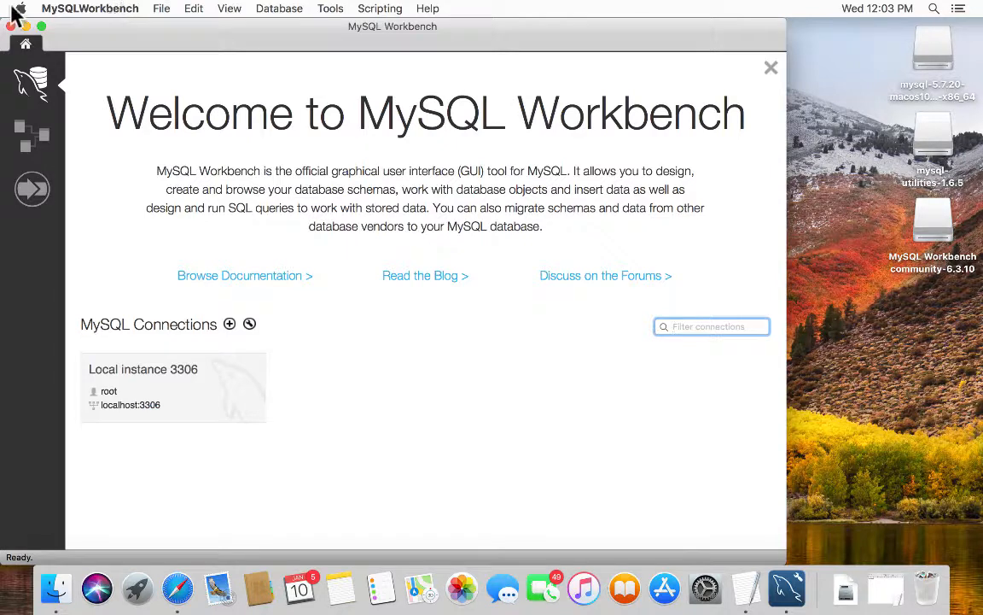
- Choose Quit MySQL Workbench from the MySQLWorkbench menu
{"action": "left_click", "coordinate": [72, 10]}
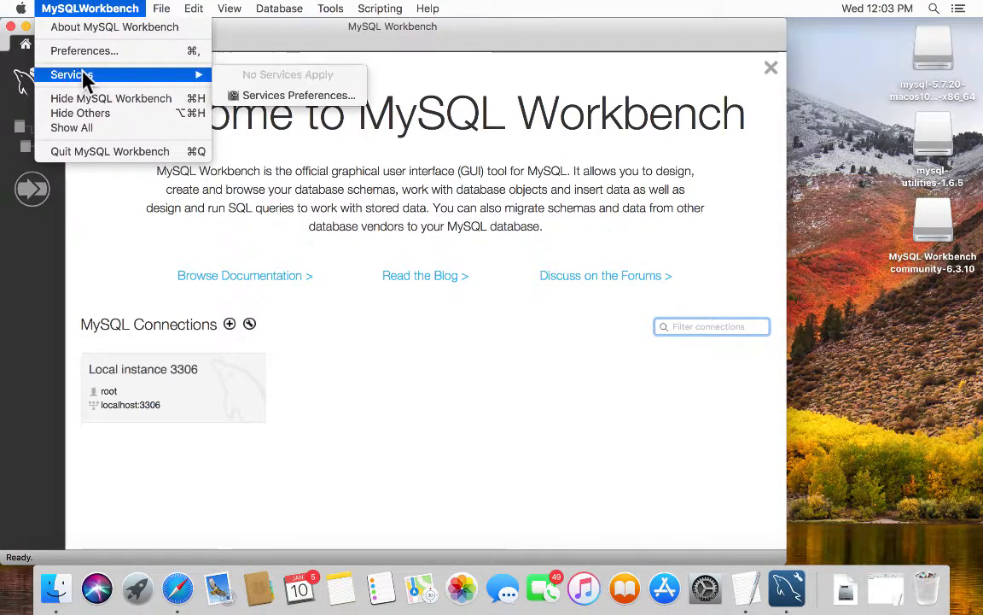
{"action": "left_click", "coordinate": [98, 152]}
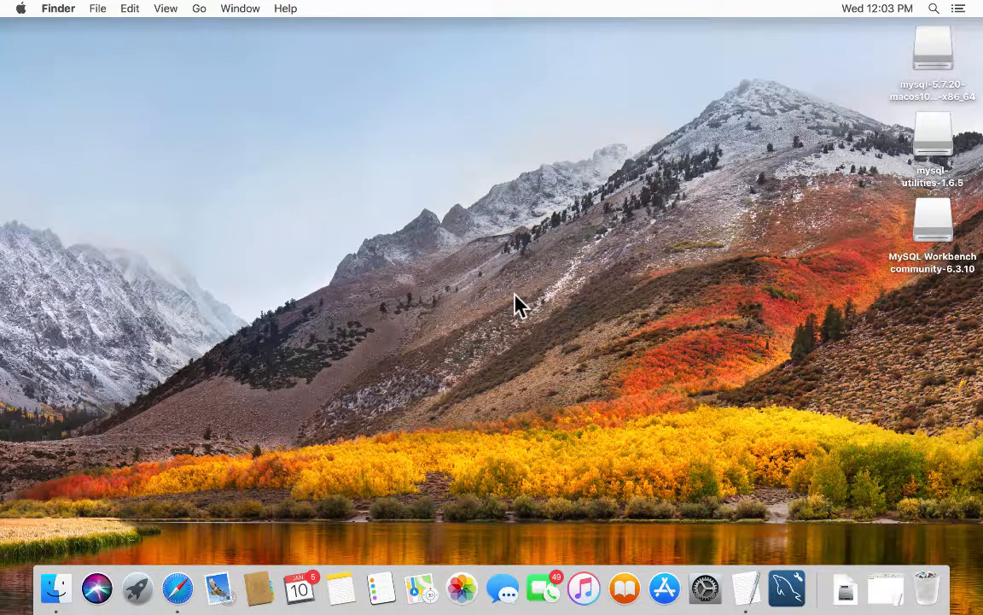
- Start MySQL Workbench from its Dock icon
{"action": "left_click", "coordinate": [792, 581]}
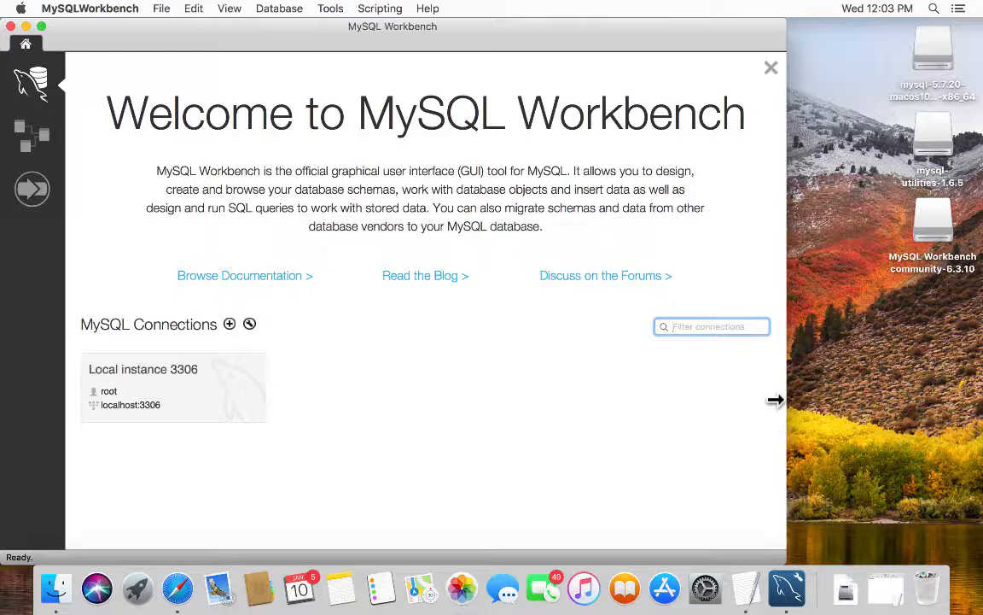
- Widen the Workbench window showing the Local instance 3306 connection
{"action": "left_click_drag", "start_coordinate": [775, 399], "coordinate": [966, 408]}
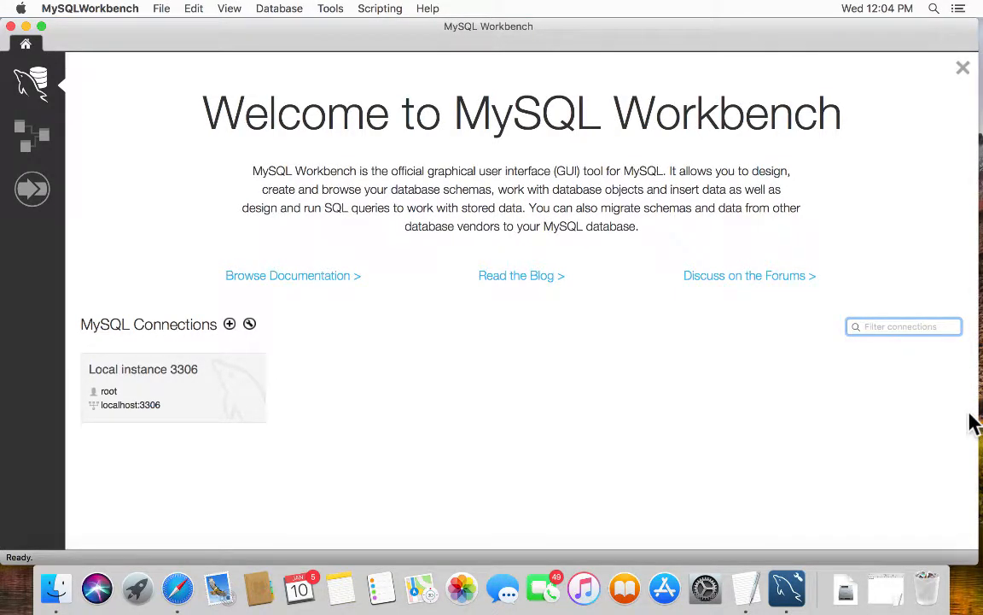
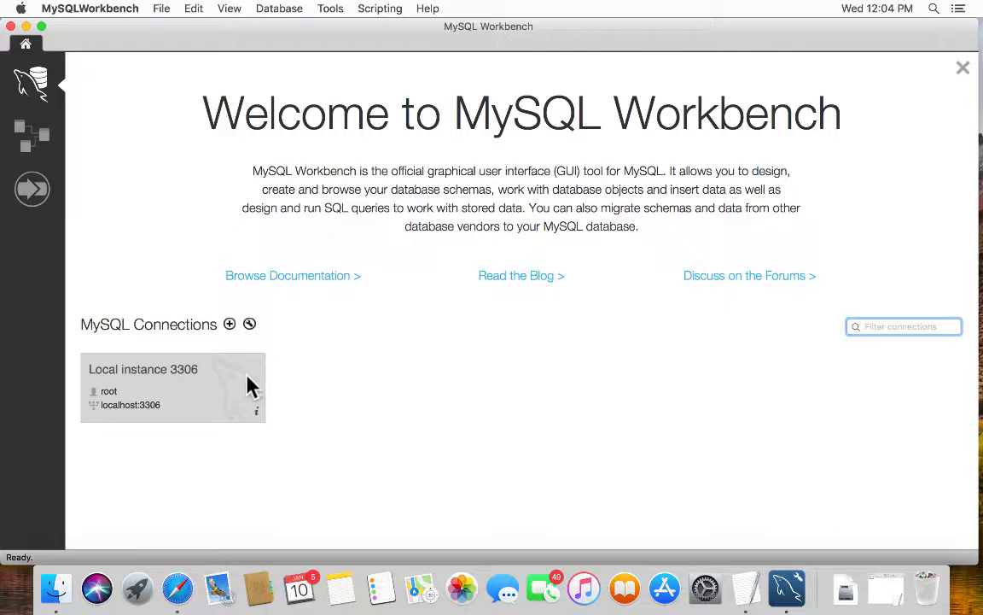
- Look at the Models list and Migration wizard, then return to the connections home page
{"action": "left_click", "coordinate": [26, 135]}
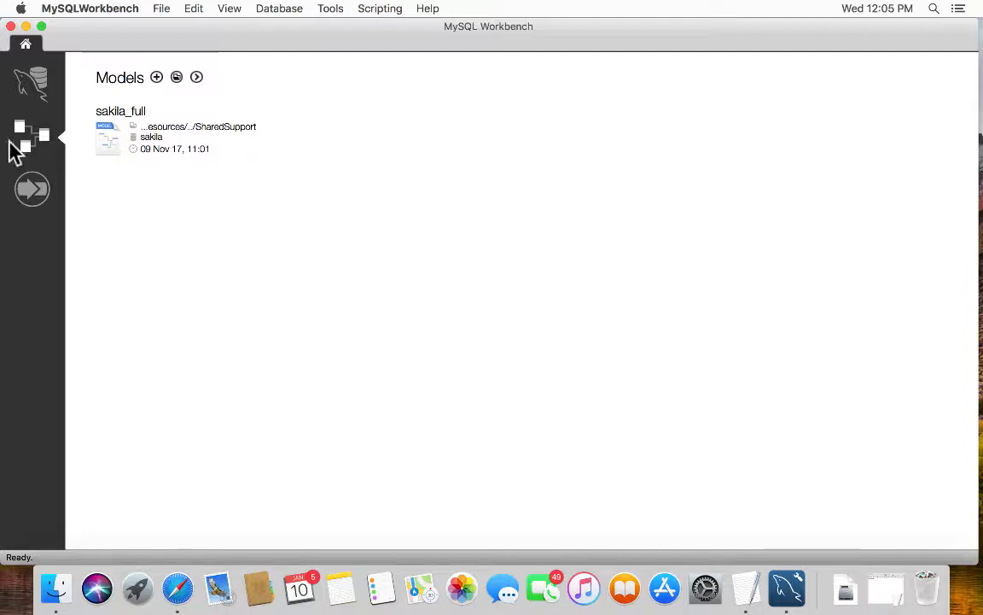
{"action": "left_click", "coordinate": [32, 188]}
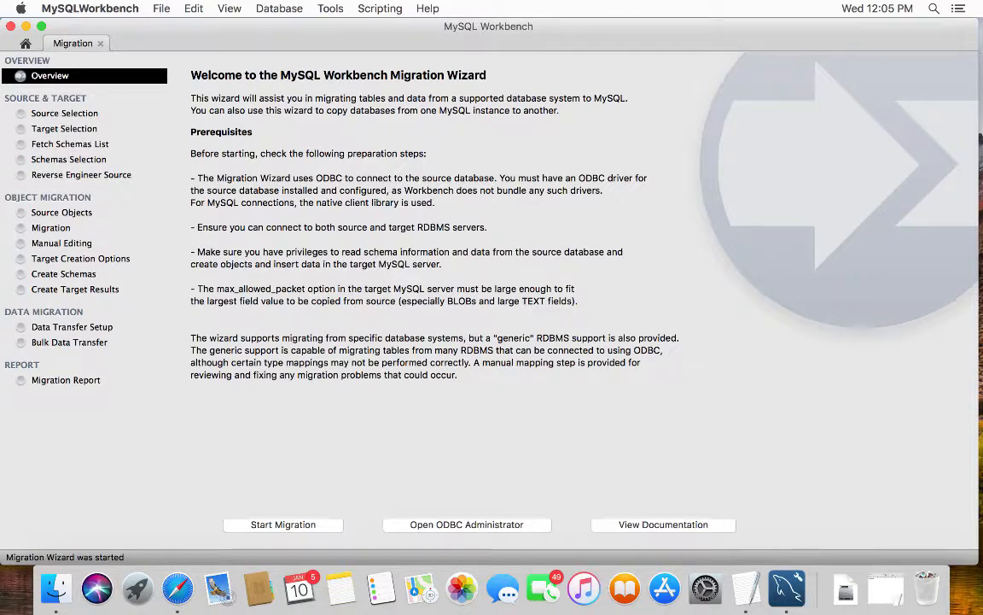
{"action": "left_click", "coordinate": [23, 41]}
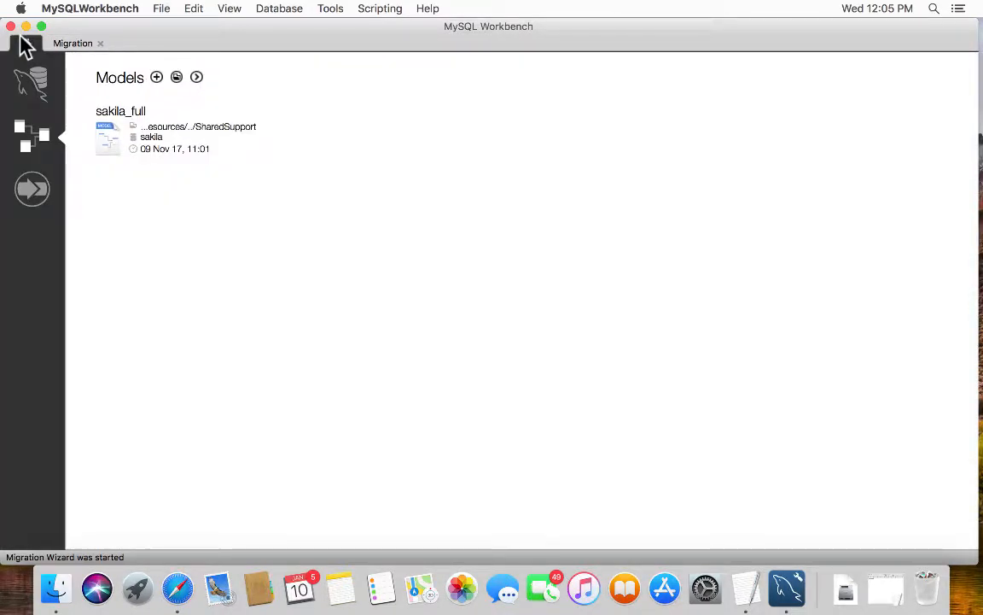
{"action": "left_click", "coordinate": [95, 41]}
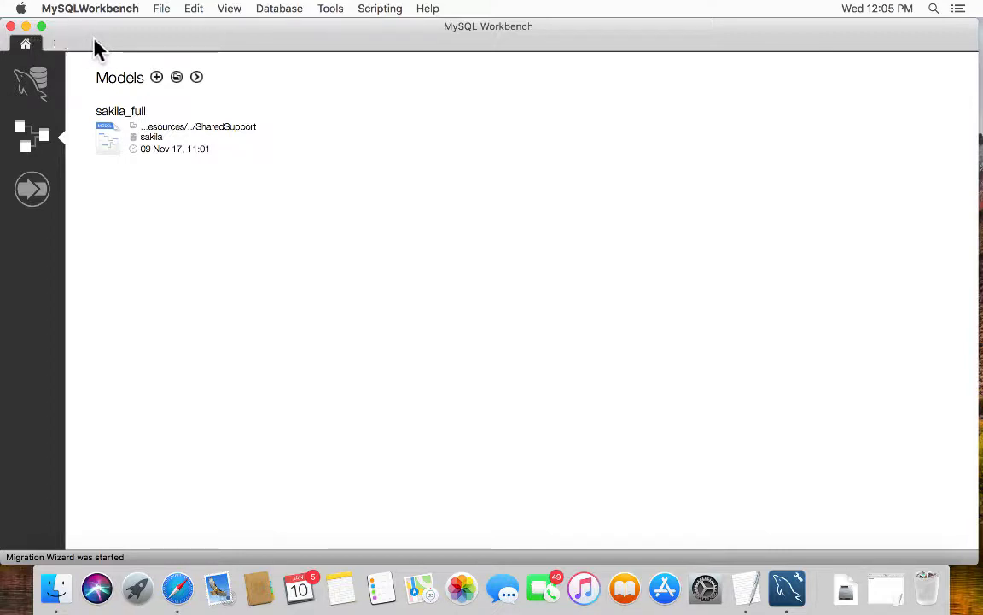
{"action": "left_click", "coordinate": [30, 82]}
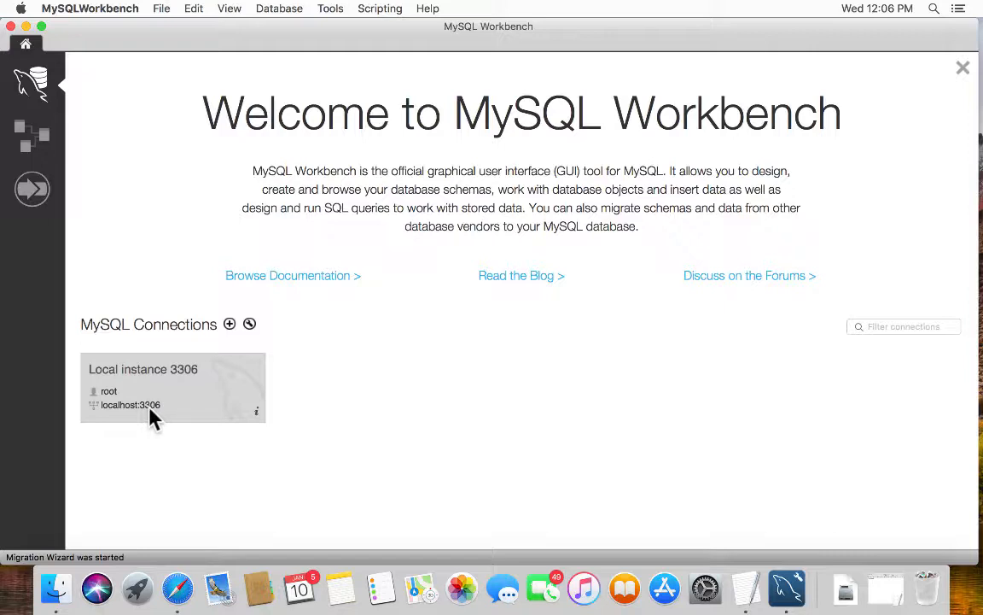
- Open the Local instance 3306 connection to reach the root password prompt
{"action": "left_click", "coordinate": [94, 376]}
{"action": "left_click", "coordinate": [114, 418]}
{"action": "left_click", "coordinate": [173, 376]}
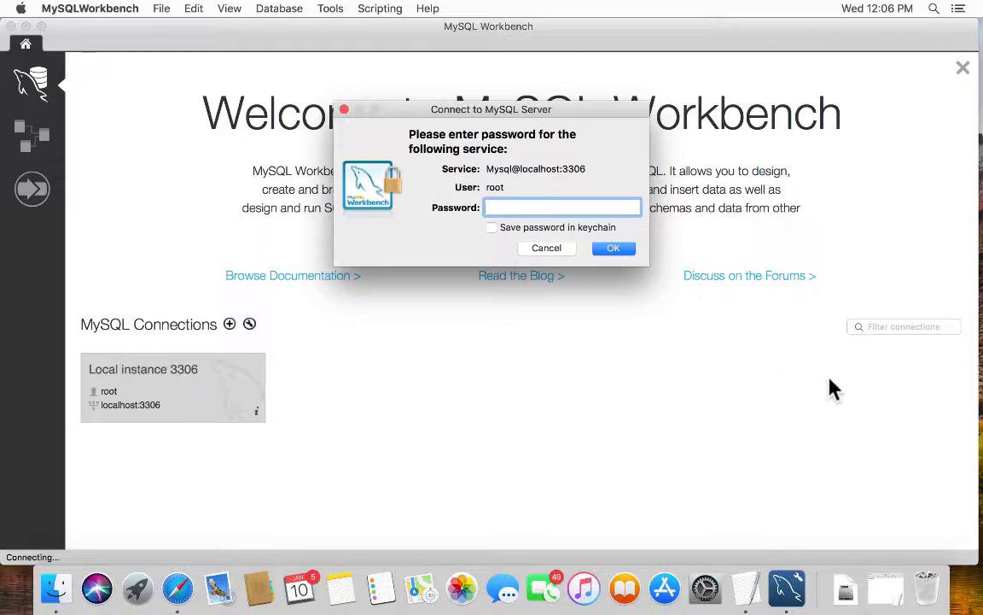
- Copy the temporary root password from the untitled TextEdit note and return to Workbench
{"action": "left_click", "coordinate": [748, 589]}
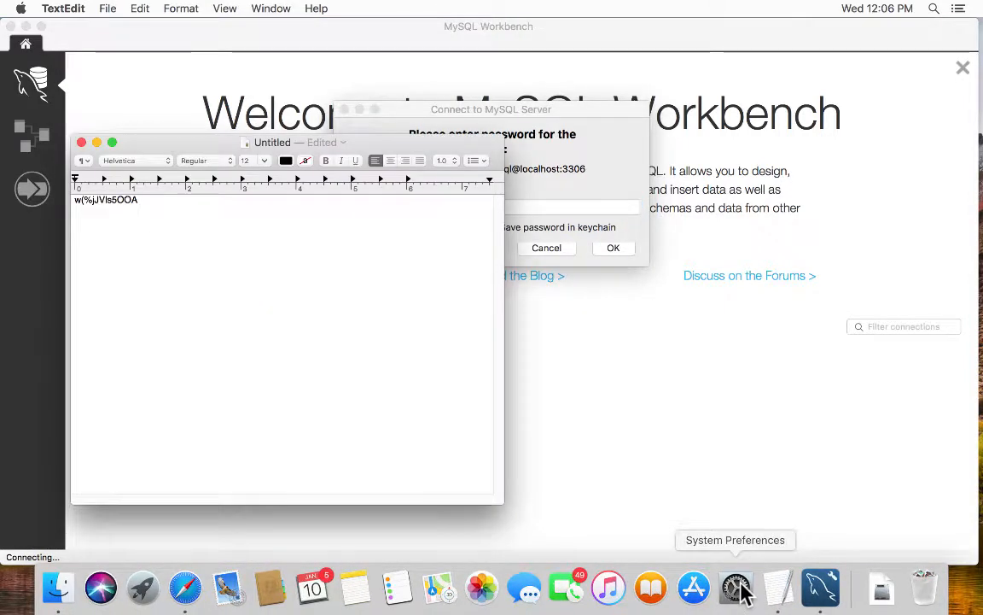
{"action": "key", "text": "super+a"}
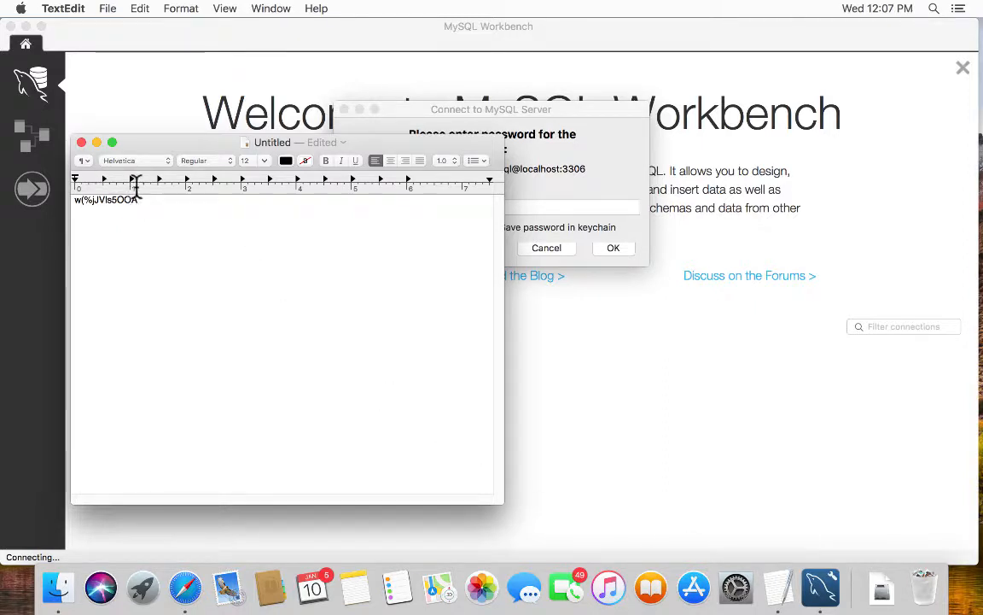
{"action": "left_click_drag", "start_coordinate": [86, 175], "coordinate": [74, 180]}
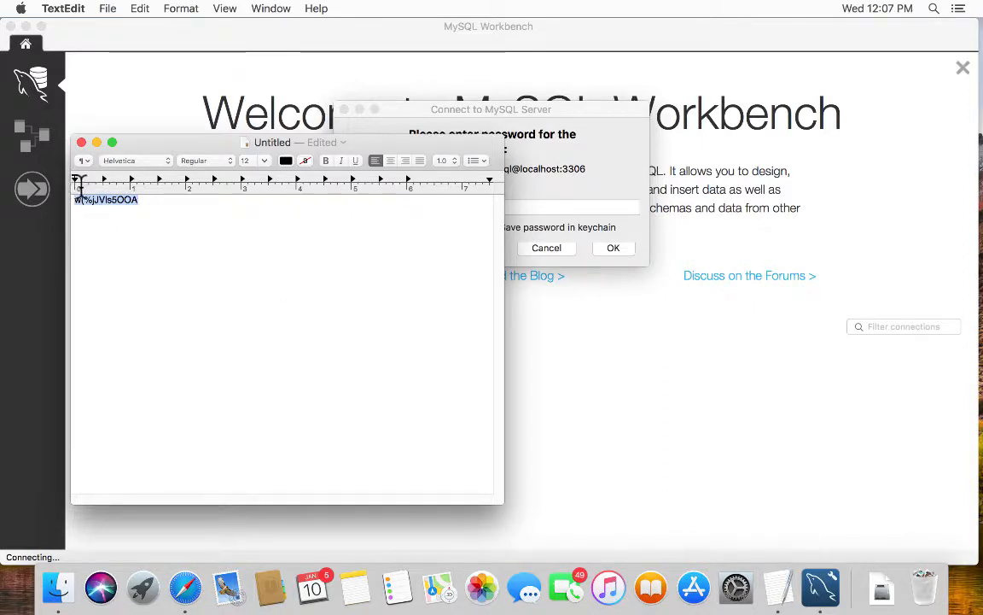
{"action": "right_click", "coordinate": [83, 199]}
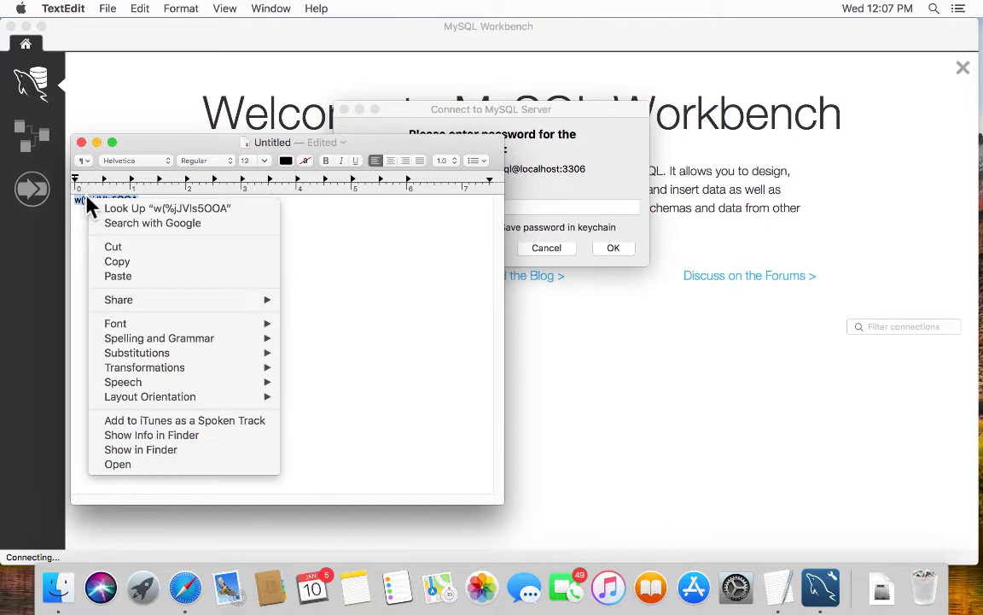
{"action": "left_click", "coordinate": [120, 262]}
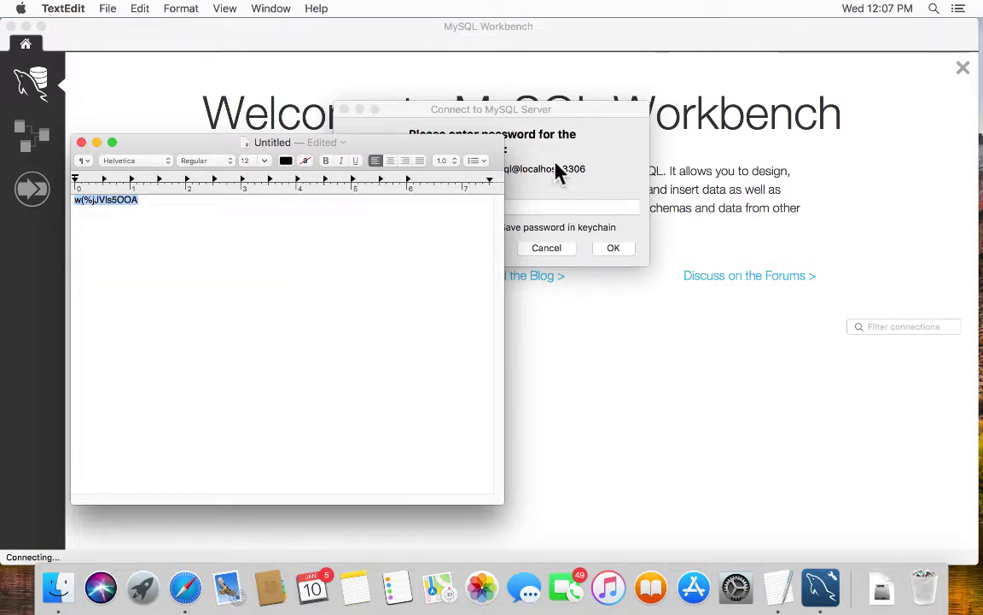
{"action": "left_click", "coordinate": [572, 186]}
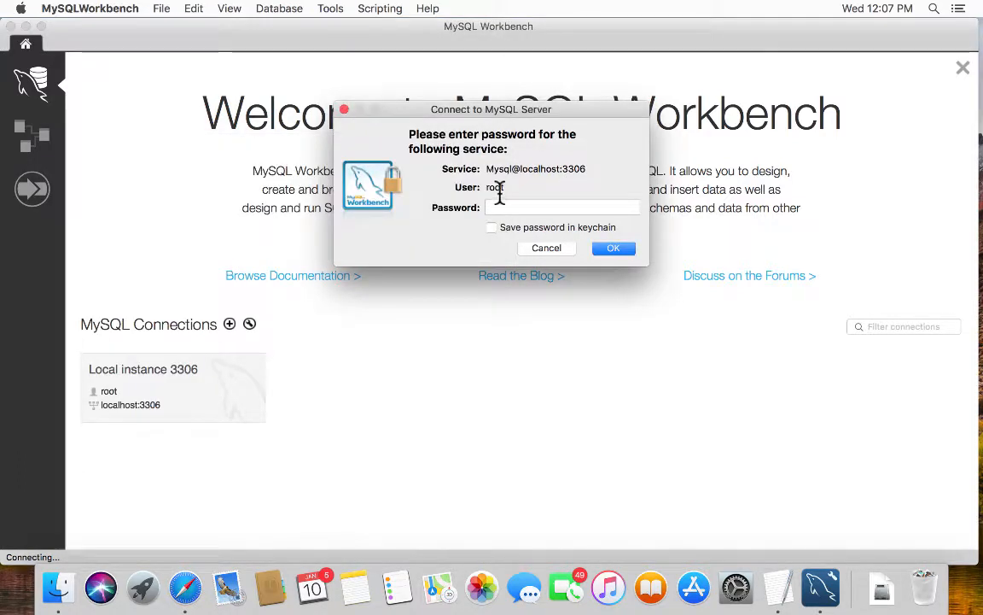
- Paste the copied root password into the Connect to MySQL Server dialog and submit it
{"action": "right_click", "coordinate": [505, 209]}
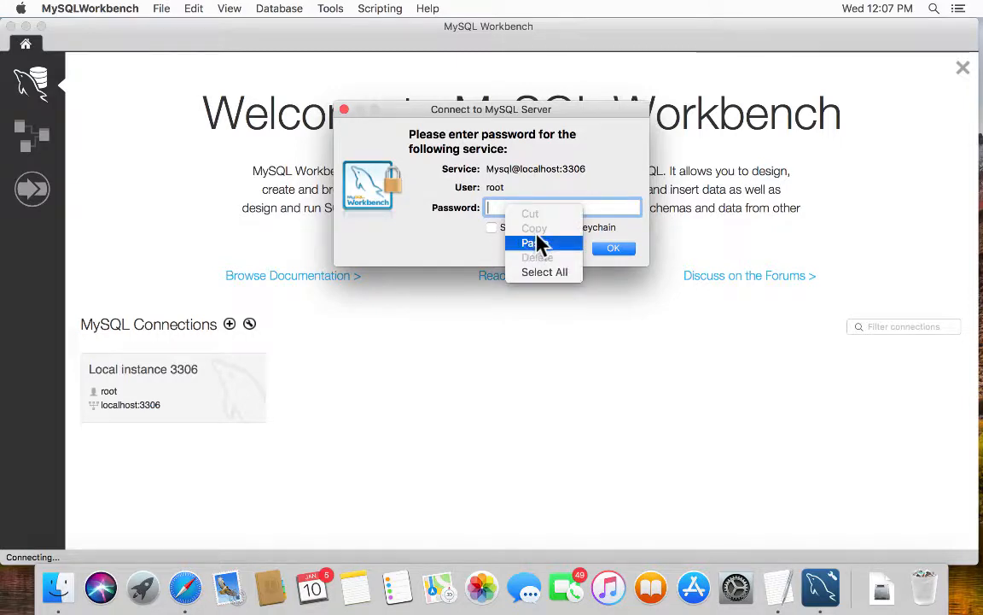
{"action": "left_click", "coordinate": [537, 243]}
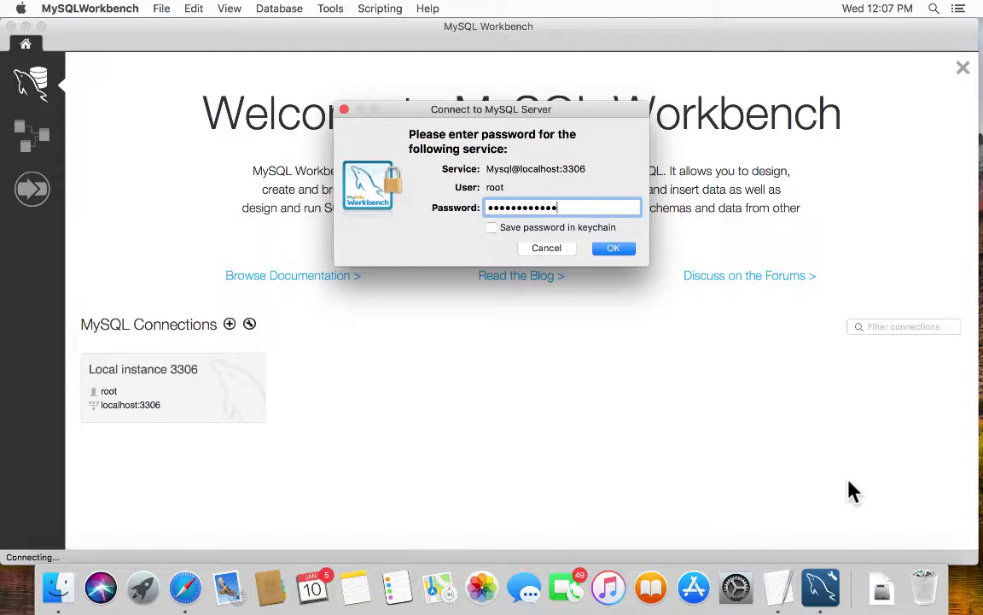
{"action": "left_click", "coordinate": [611, 248]}
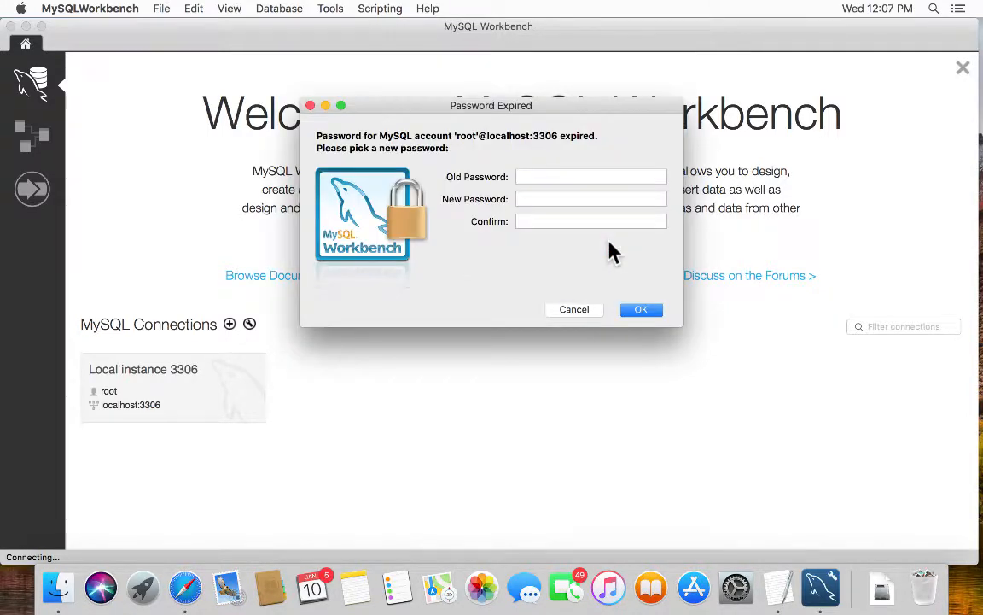
- Paste the old root password, enter and confirm a new one, and submit the change
{"action": "left_click", "coordinate": [579, 160]}
{"action": "right_click", "coordinate": [586, 174]}
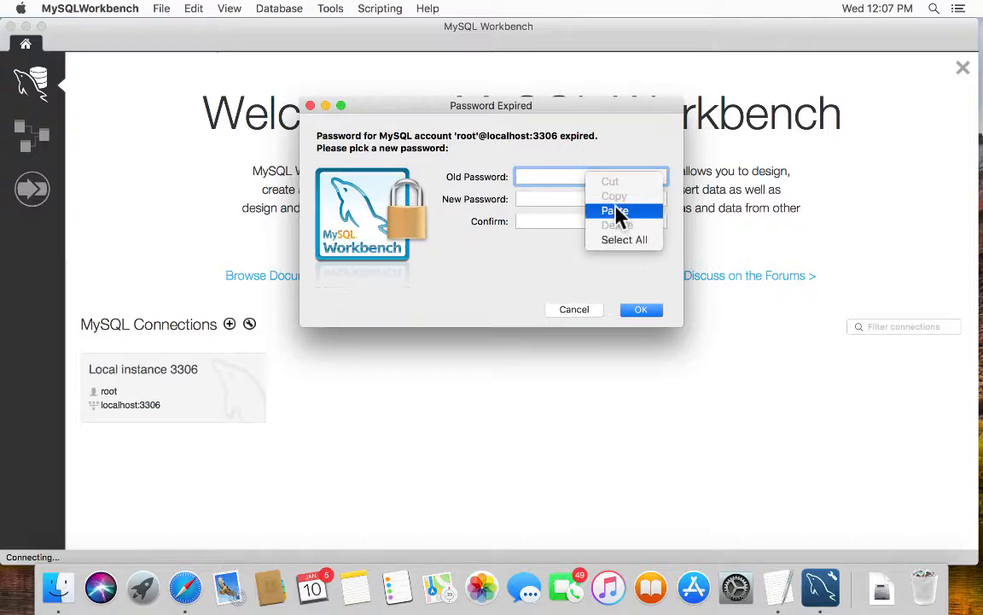
{"action": "left_click", "coordinate": [616, 211]}
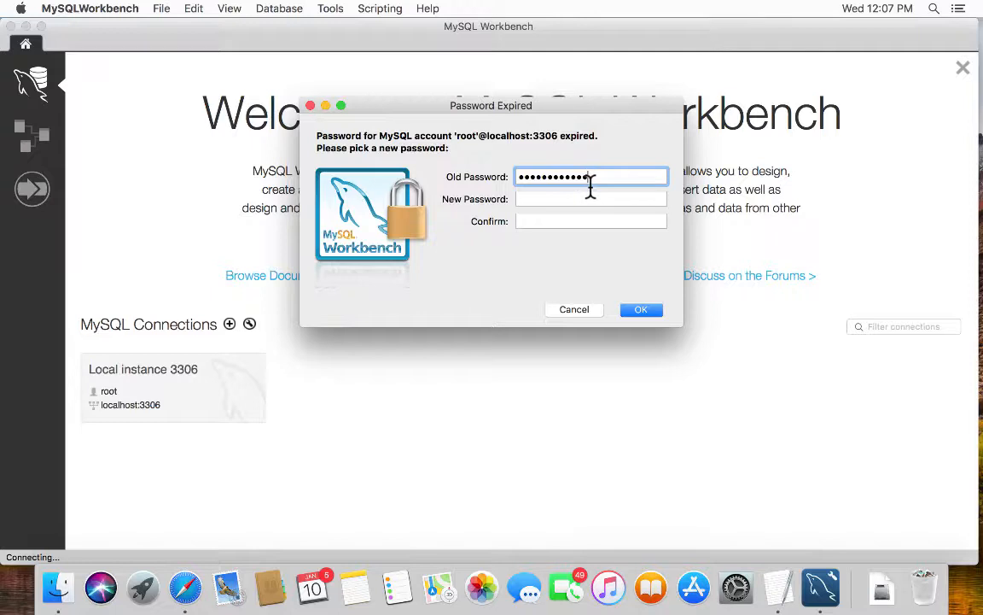
{"action": "key", "text": "Tab"}
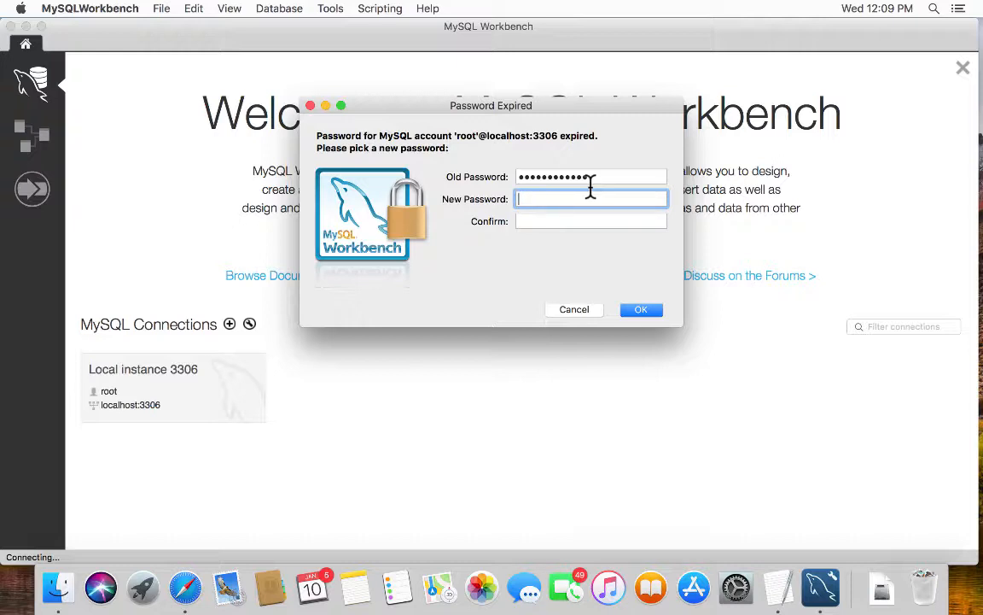
{"action": "type", "text": "••••••"}
{"action": "key", "text": "Tab"}
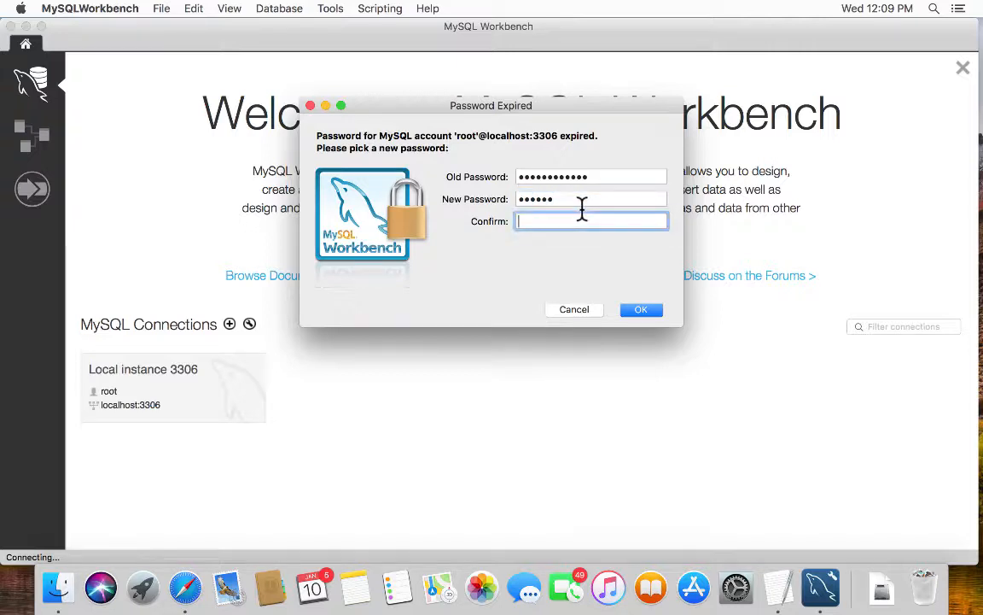
{"action": "type", "text": "••••••"}
{"action": "left_click", "coordinate": [642, 310]}
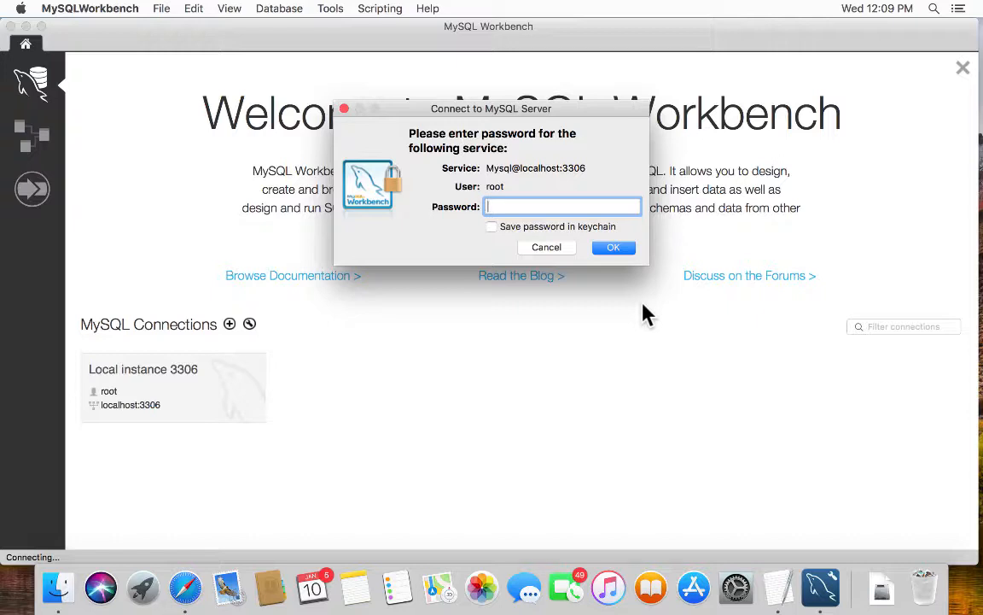
- Log in to Local instance 3306 with the new root password
{"action": "type", "text": "••••••"}
{"action": "left_click", "coordinate": [619, 248]}
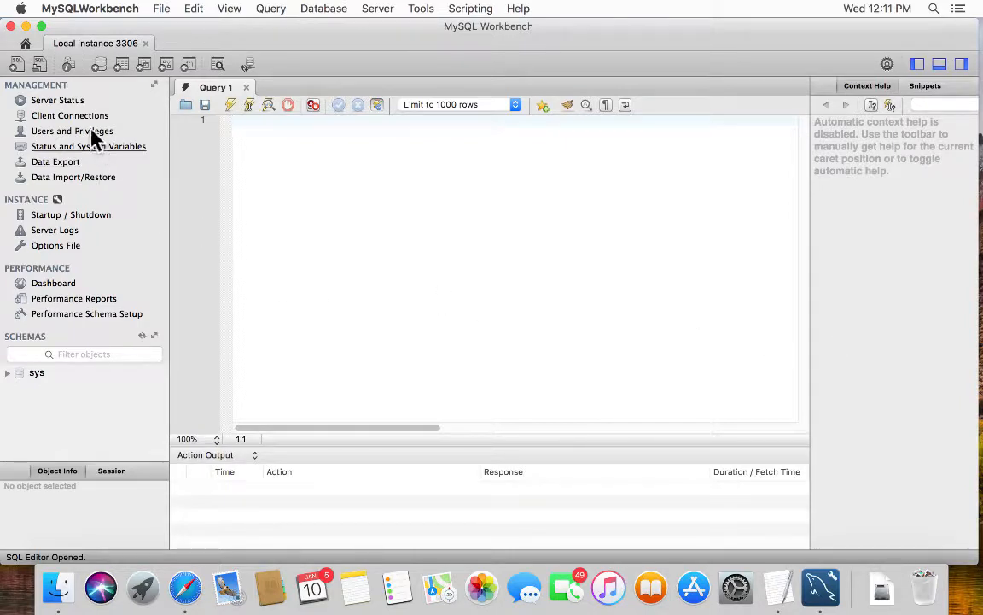
- Open Server Status and authenticate as root with the new password
{"action": "left_click", "coordinate": [48, 99]}
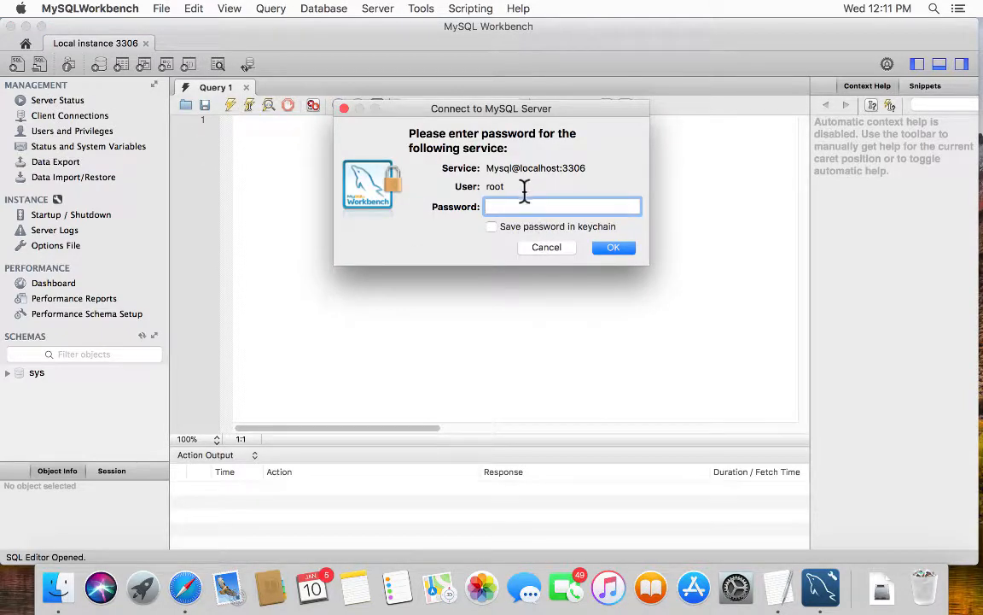
{"action": "type", "text": "••••••"}
{"action": "left_click", "coordinate": [614, 247]}
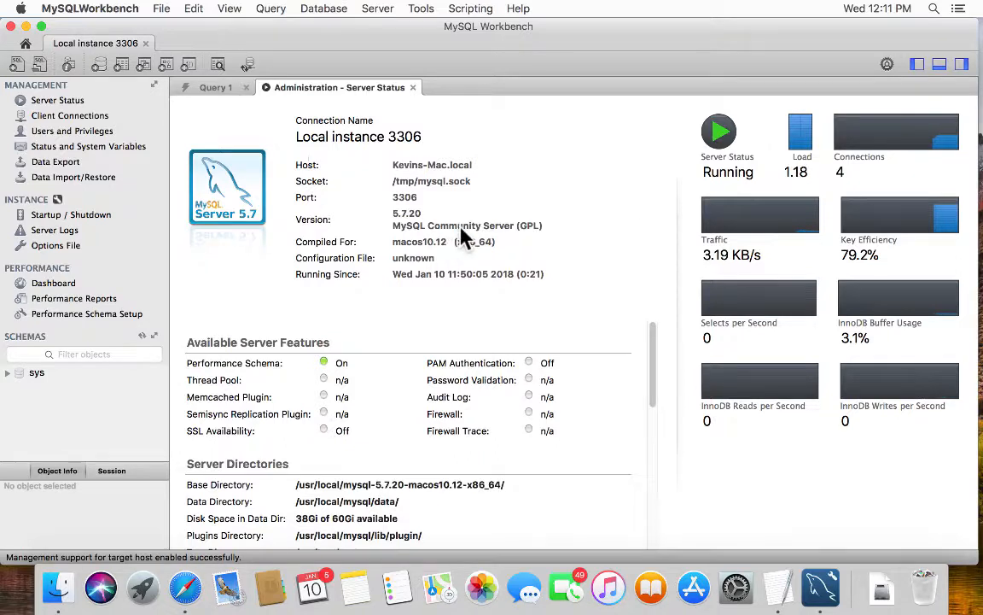
- Review the Server Status details for the 5.7.20 server on port 3306
{"action": "double_click", "coordinate": [394, 195]}
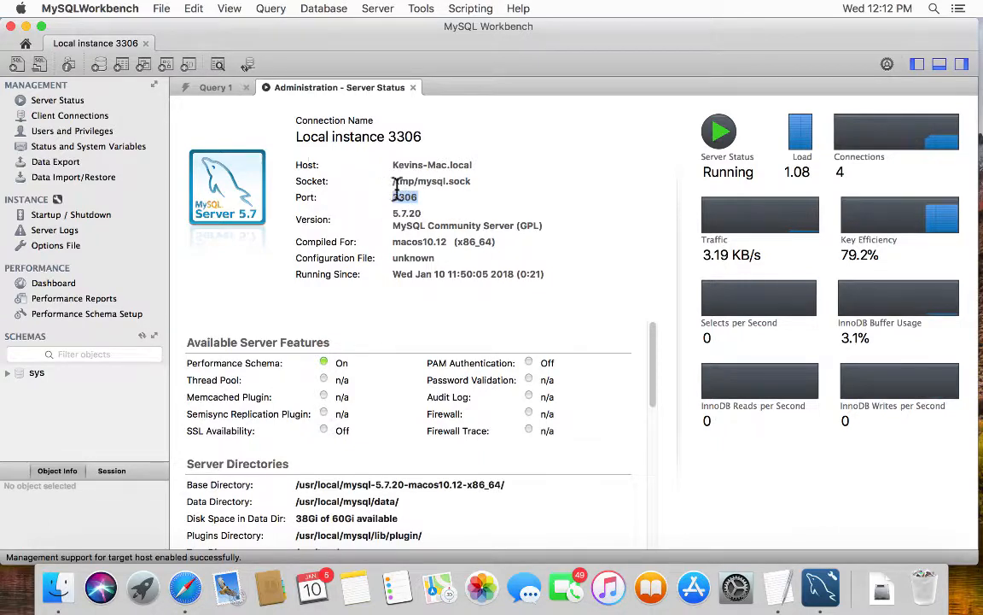
{"action": "left_click", "coordinate": [416, 162]}
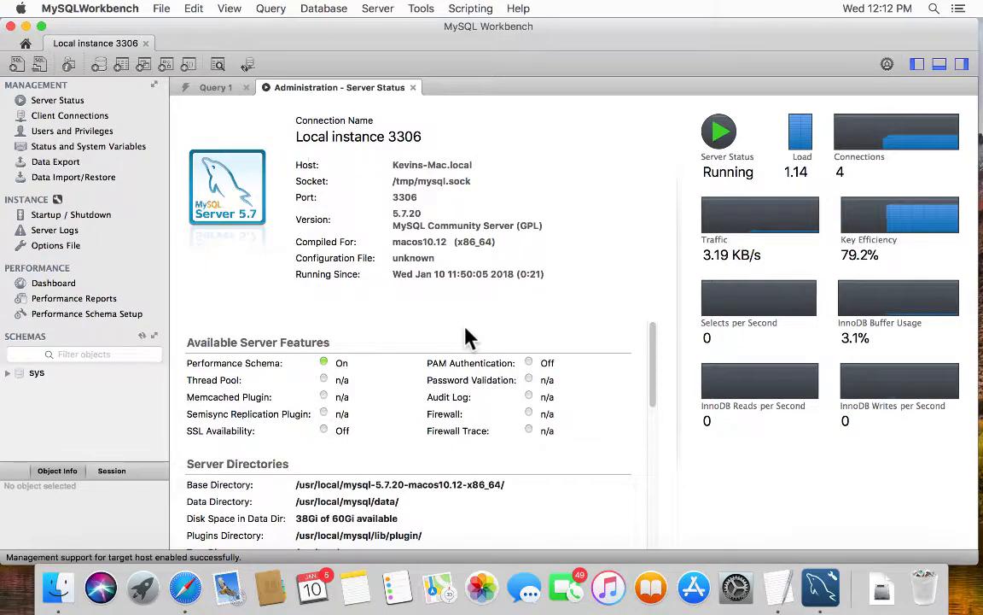
{"action": "scroll", "coordinate": [478, 332], "scroll_direction": "down", "scroll_amount": 3}
{"action": "scroll", "coordinate": [482, 332], "scroll_direction": "down", "scroll_amount": 6}
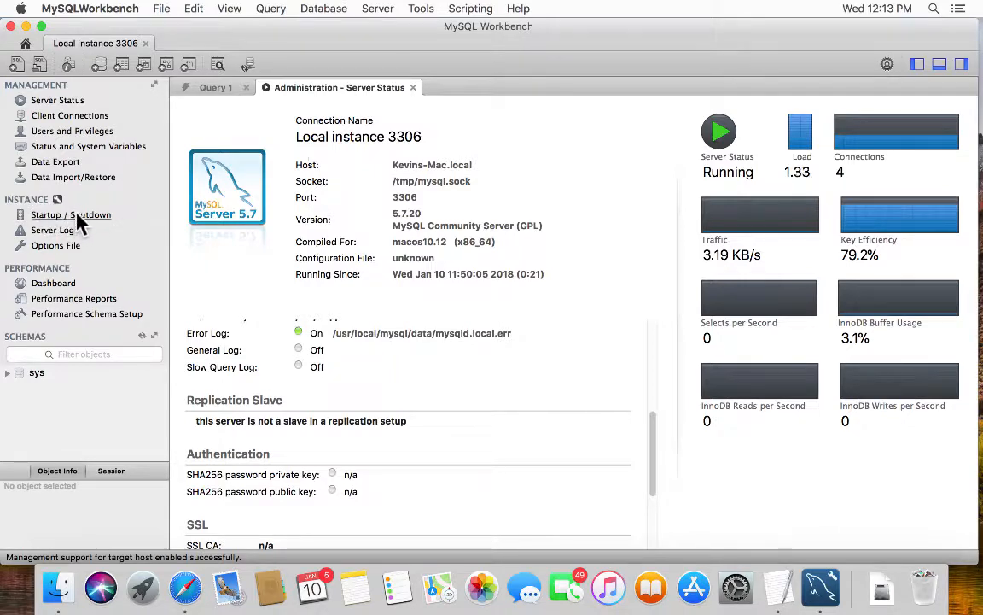
- Open Startup / Shutdown and attempt twice to stop the MySQL server
{"action": "left_click", "coordinate": [81, 214]}
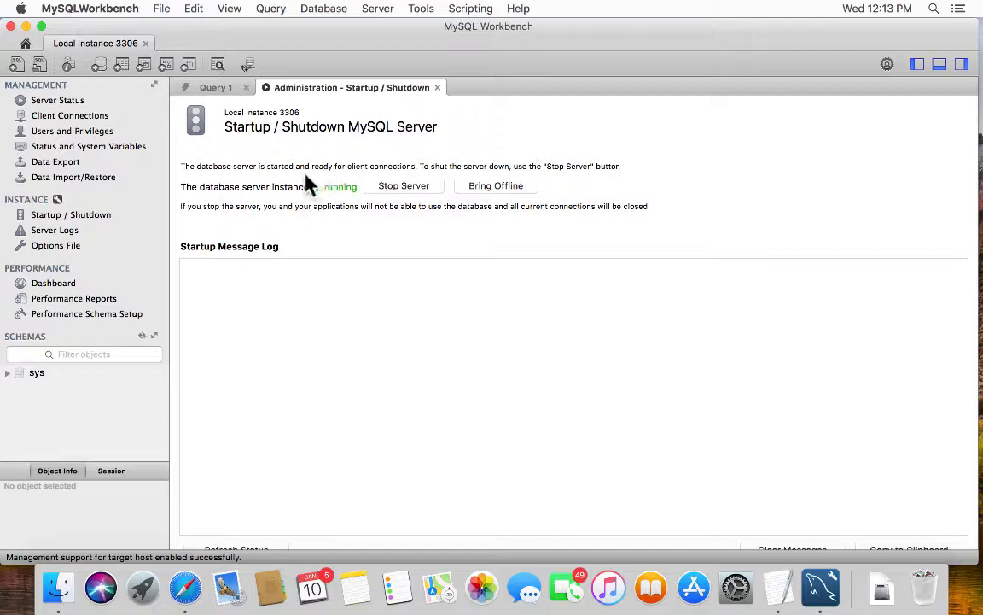
{"action": "left_click", "coordinate": [415, 186]}
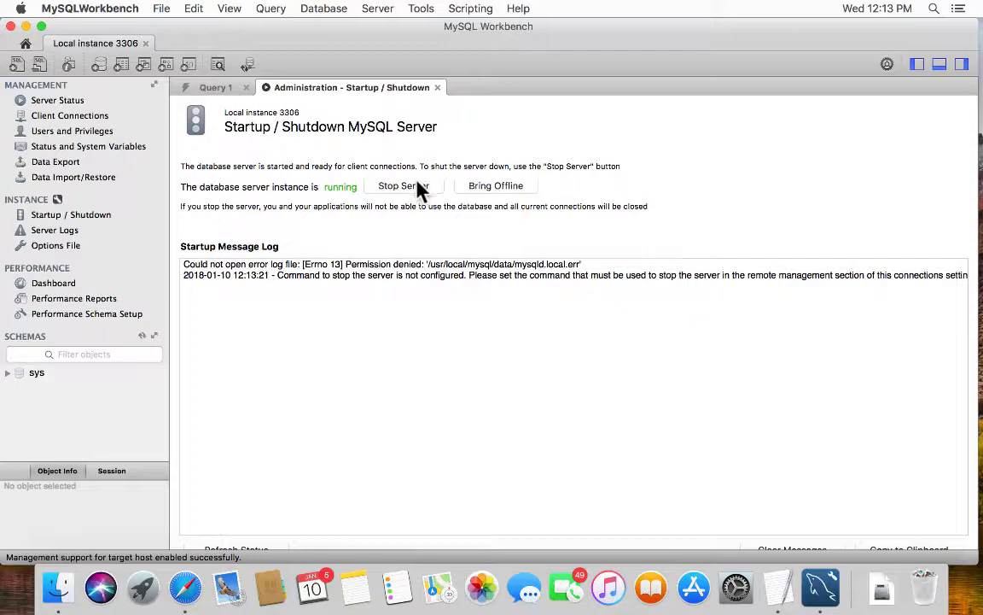
{"action": "left_click", "coordinate": [418, 189]}
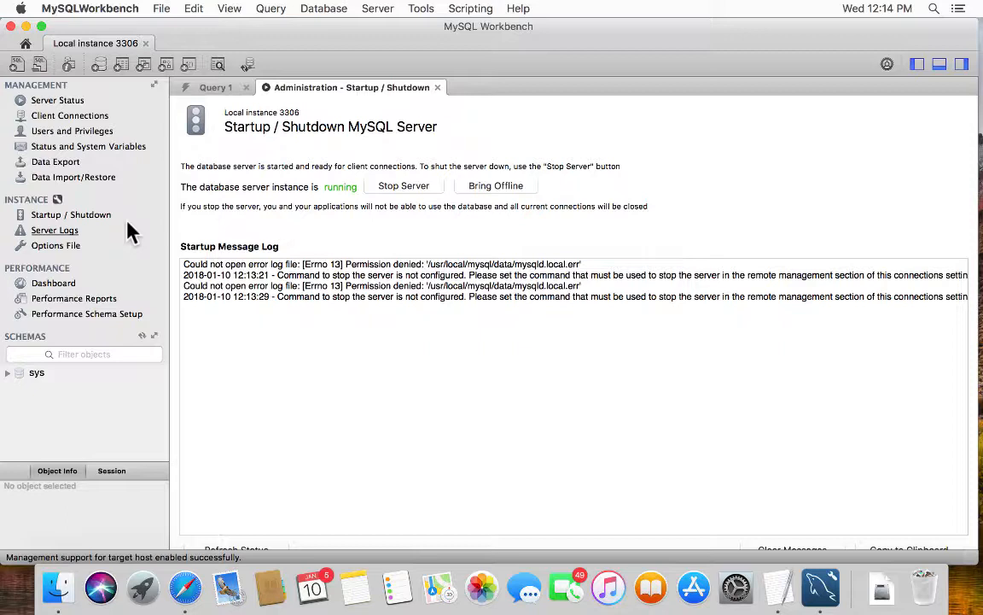
{"action": "left_click", "coordinate": [19, 8]}
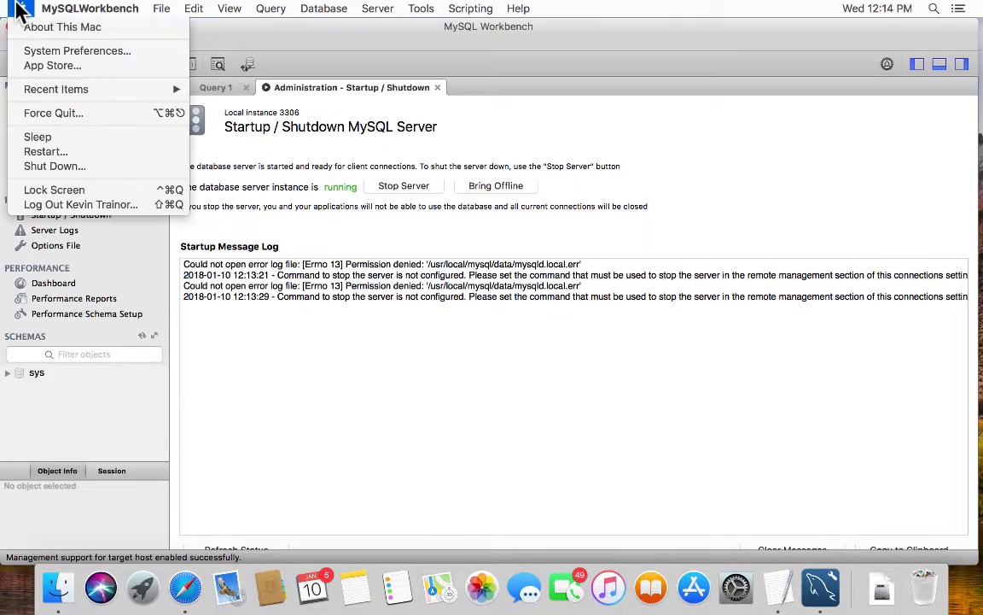
{"action": "left_click", "coordinate": [47, 51]}
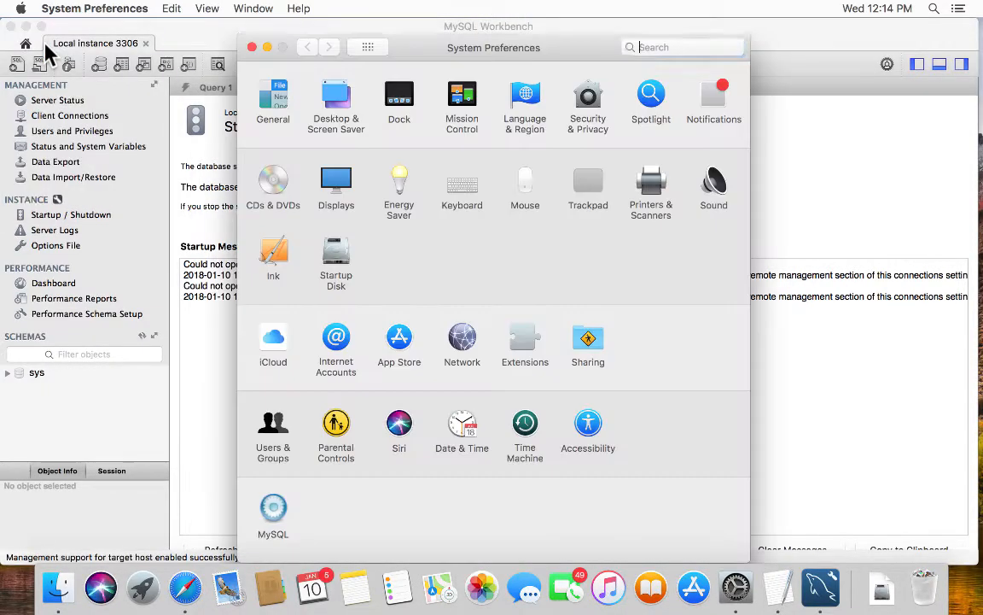
{"action": "left_click", "coordinate": [273, 510]}
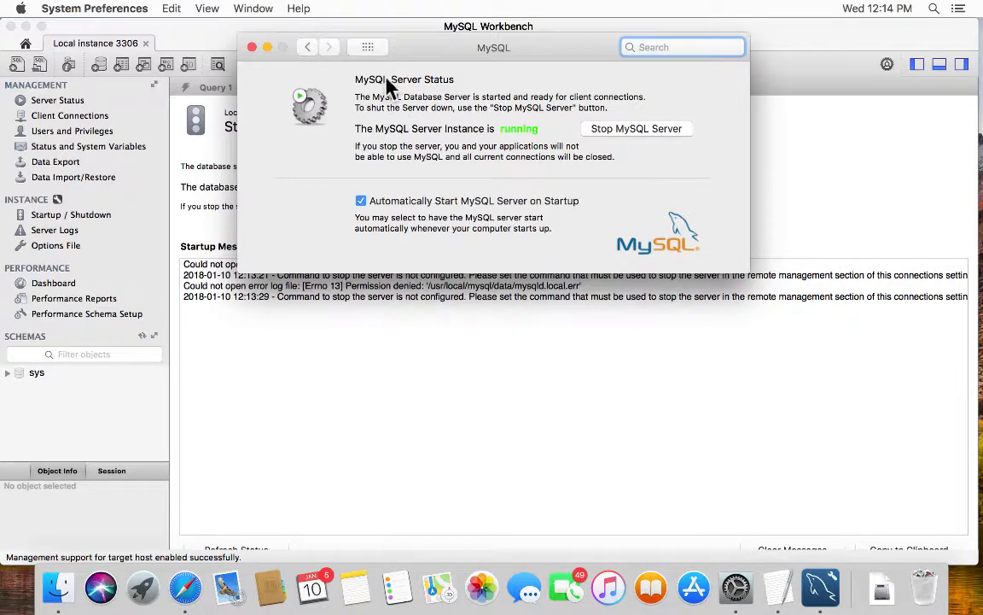
{"action": "left_click", "coordinate": [250, 47]}
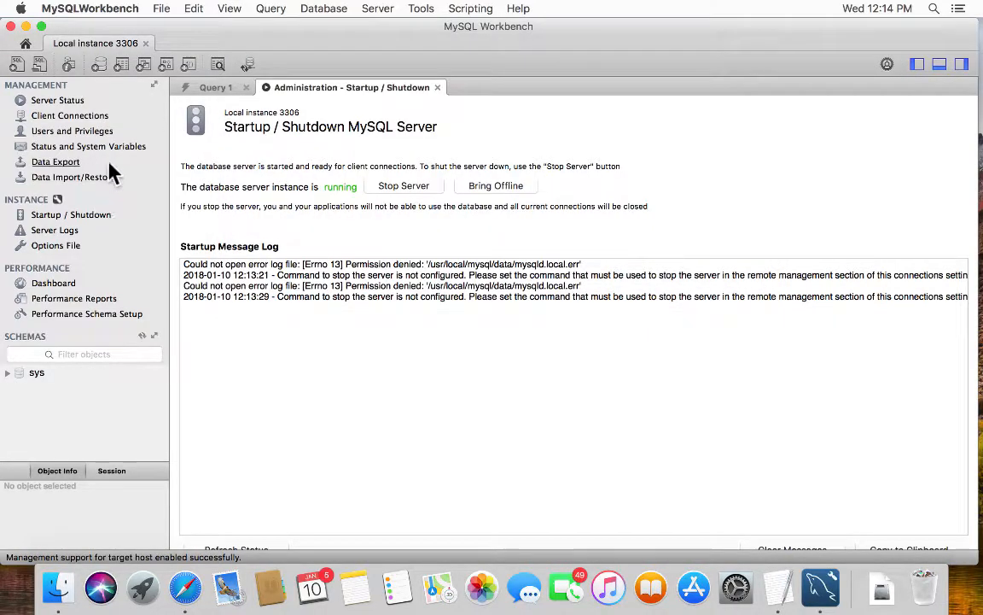
- Close the Startup / Shutdown administration tab and quit MySQL Workbench
{"action": "left_click", "coordinate": [436, 88]}
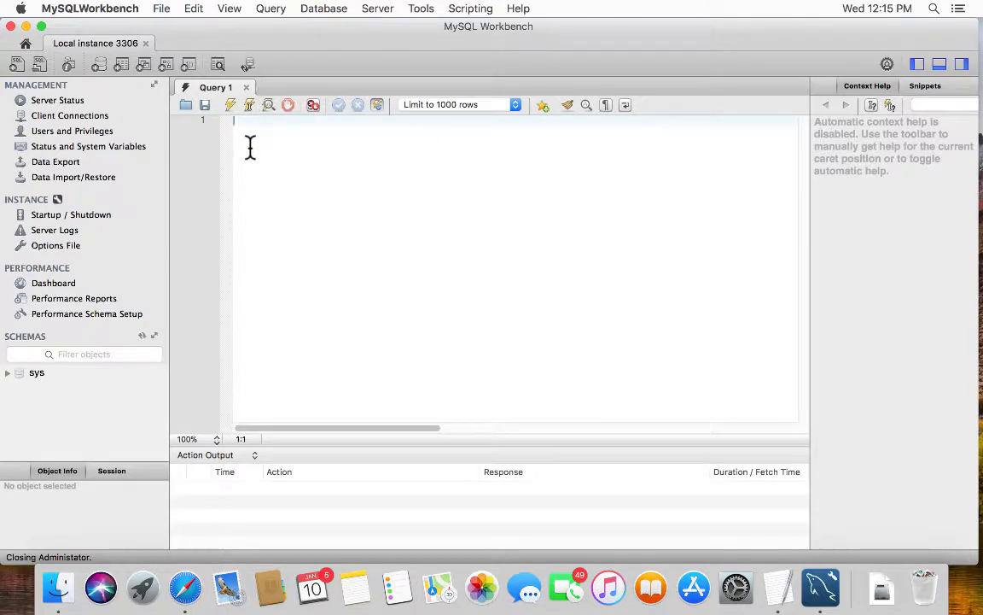
{"action": "left_click", "coordinate": [91, 9]}
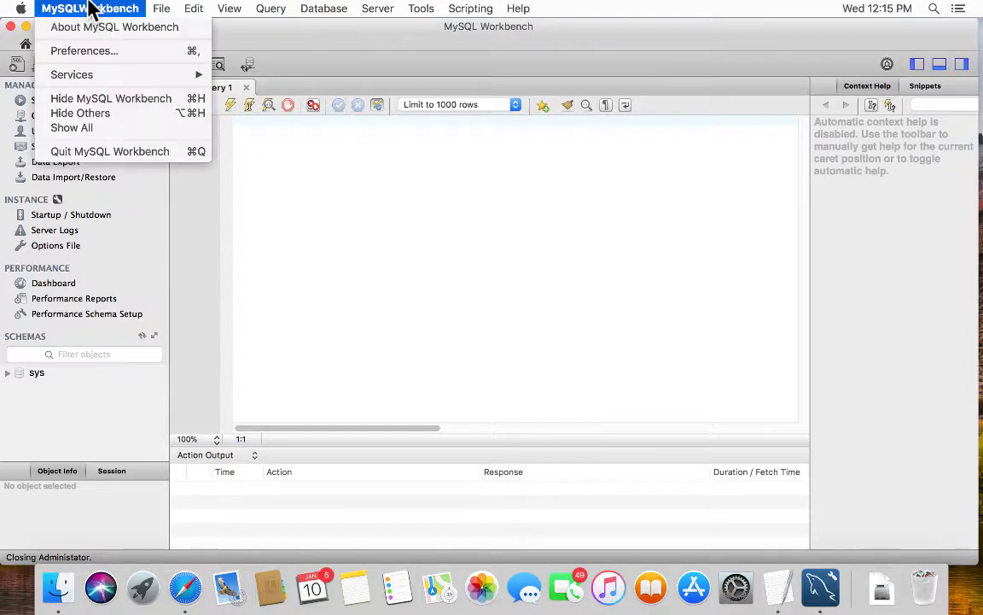
{"action": "left_click", "coordinate": [104, 152]}
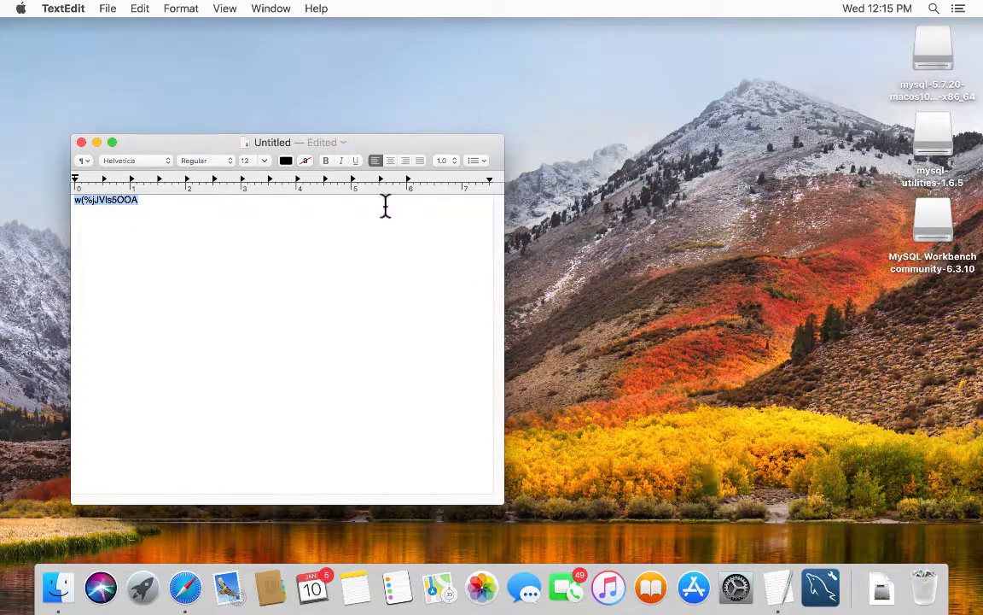
- Close the untitled TextEdit password note, deleting it without saving
{"action": "left_click", "coordinate": [81, 143]}
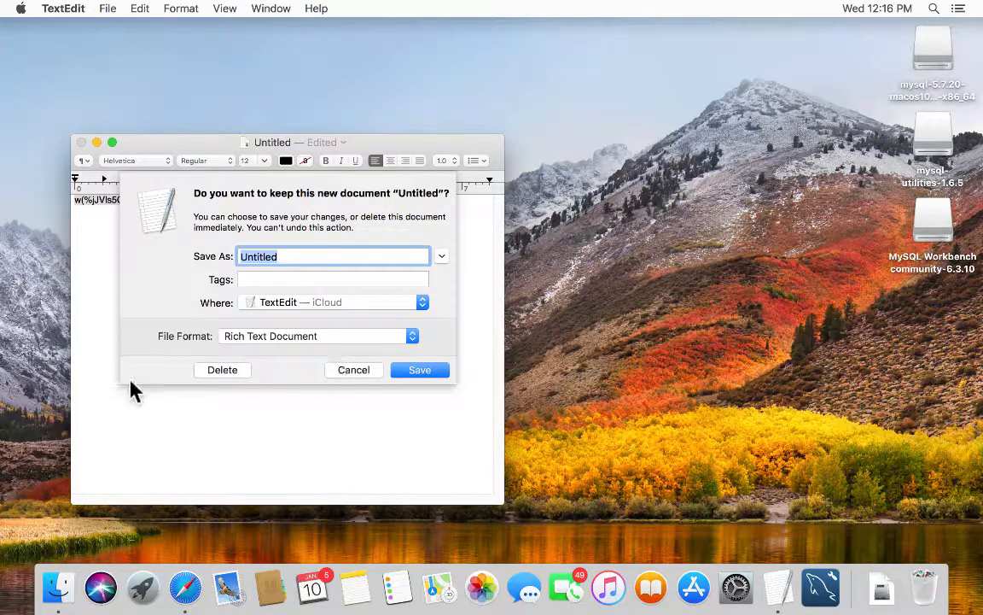
{"action": "left_click", "coordinate": [234, 369]}
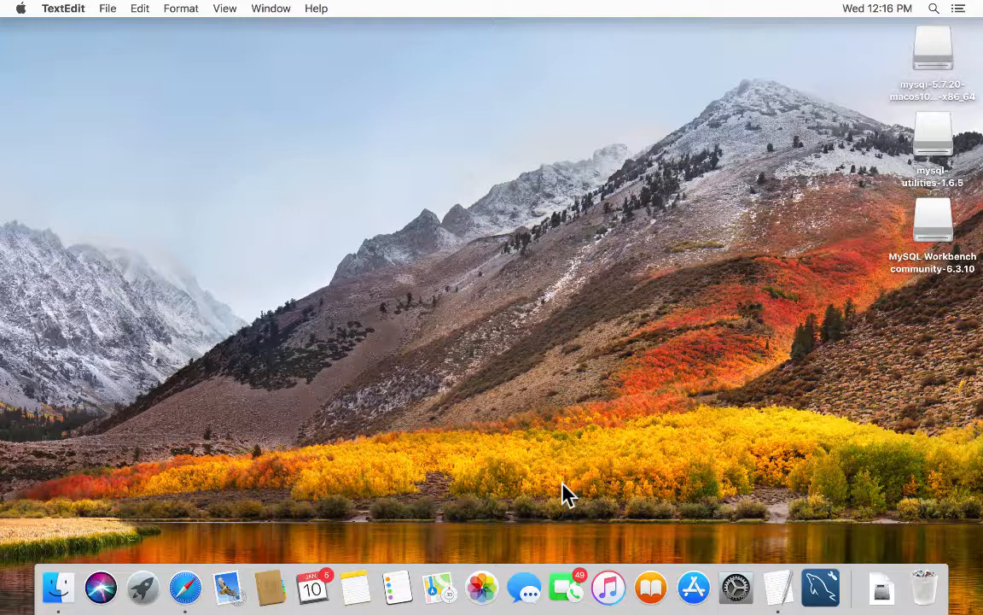
- Launch Safari, make its window full screen, and load murach.com
{"action": "left_click", "coordinate": [187, 589]}
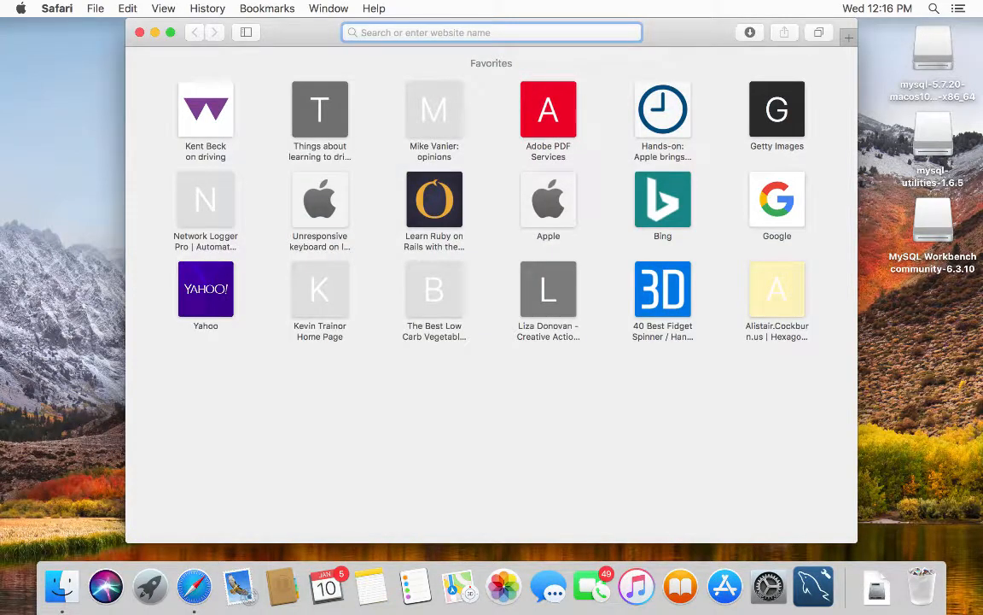
{"action": "left_click", "coordinate": [170, 33]}
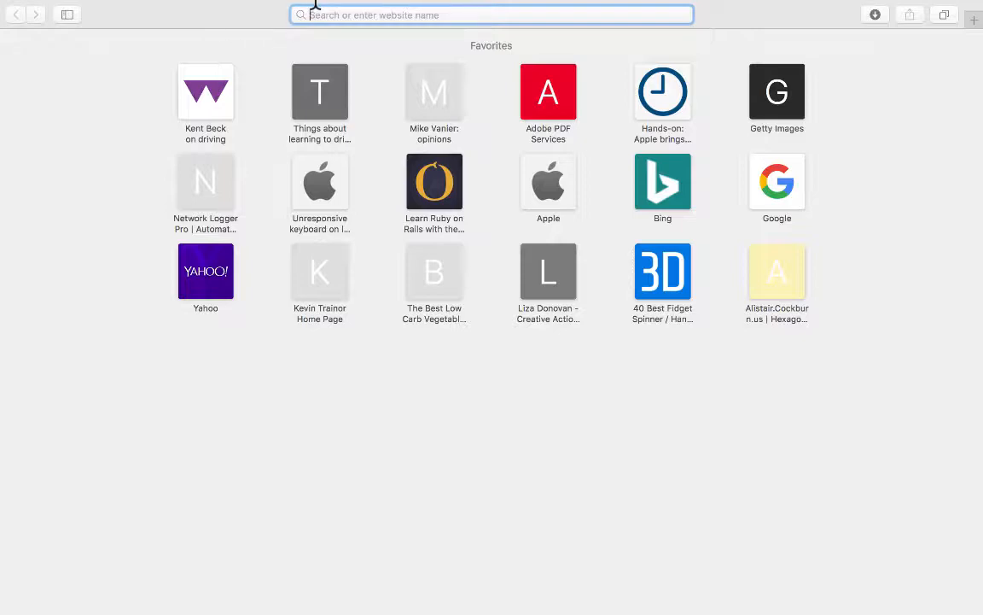
{"action": "mouse_move", "coordinate": [369, 2]}
{"action": "type", "text": "m"}
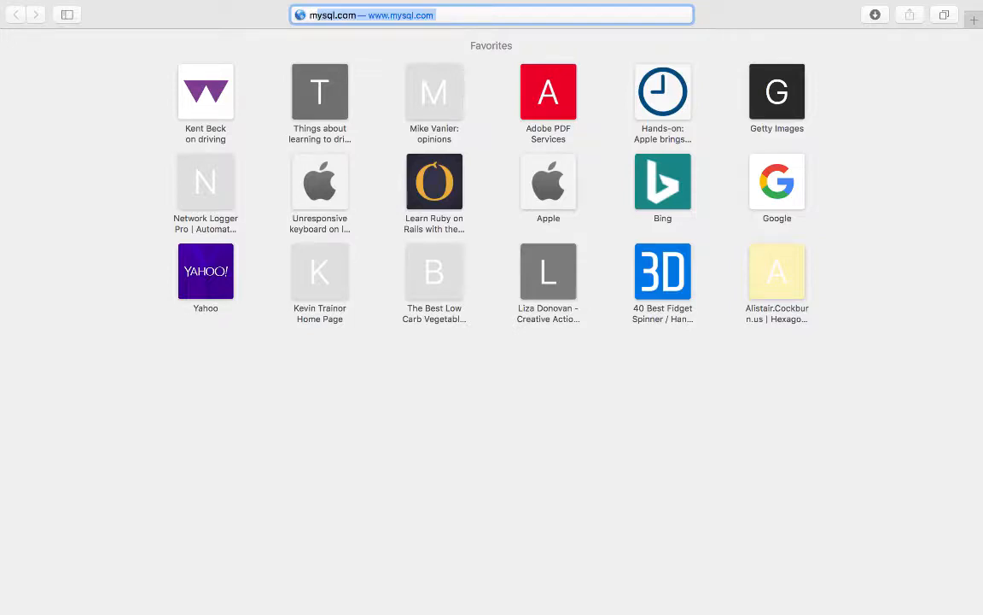
{"action": "type", "text": "urach.com"}
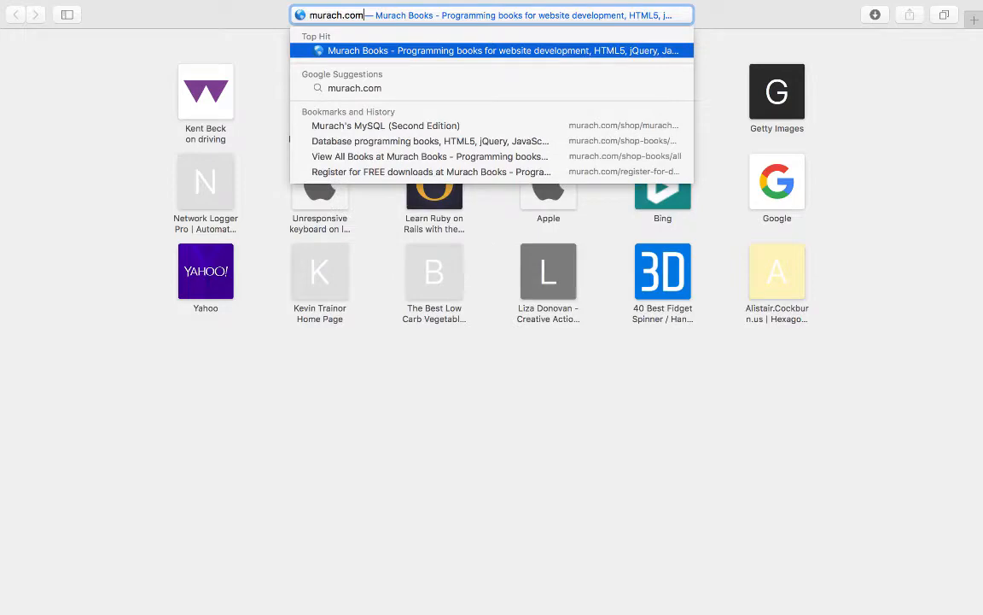
{"action": "key", "text": "Return"}
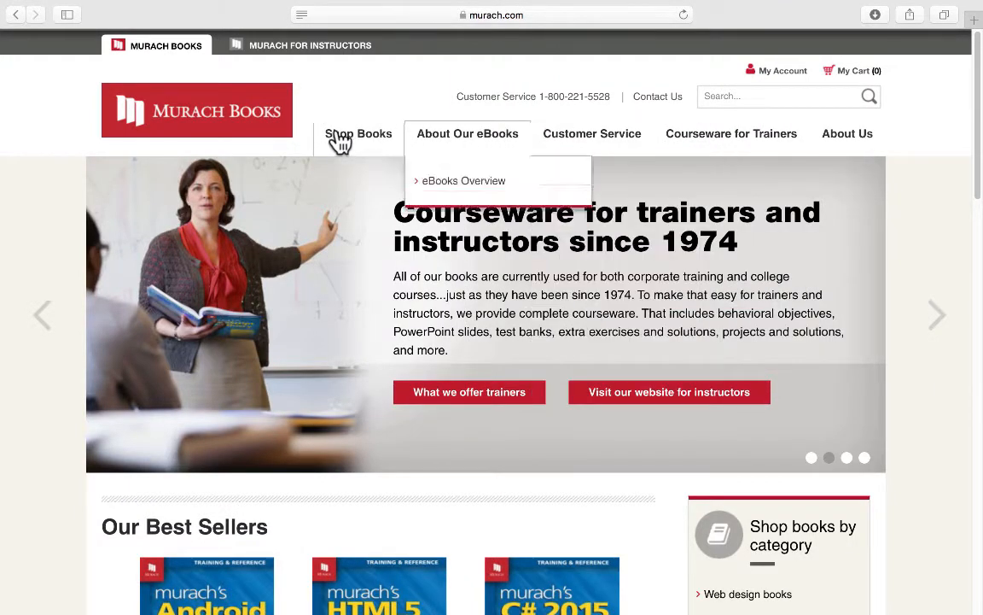
- Browse Database Programming Books and open the Murach's MySQL (2nd Edition) product page
{"action": "mouse_move", "coordinate": [340, 137]}
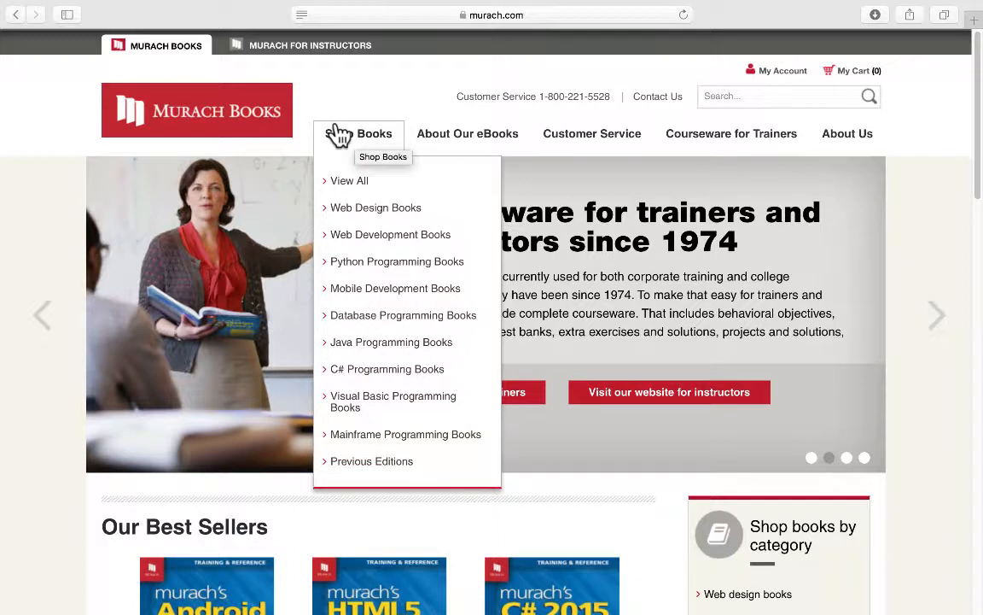
{"action": "left_click", "coordinate": [379, 313]}
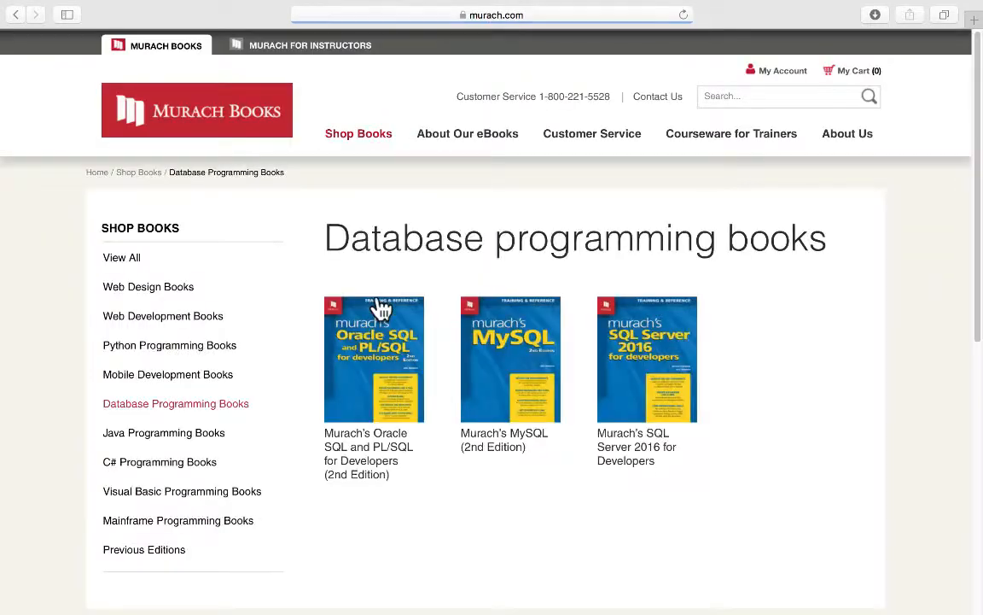
{"action": "left_click", "coordinate": [490, 346]}
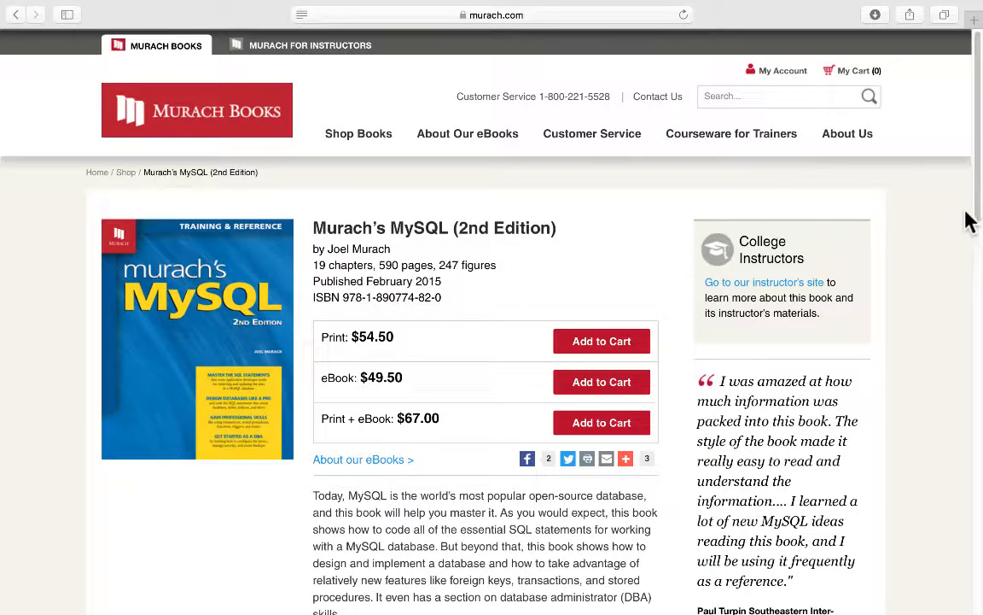
{"action": "scroll", "coordinate": [978, 239], "scroll_direction": "down", "scroll_amount": 1}
{"action": "left_click_drag", "start_coordinate": [977, 239], "coordinate": [979, 348]}
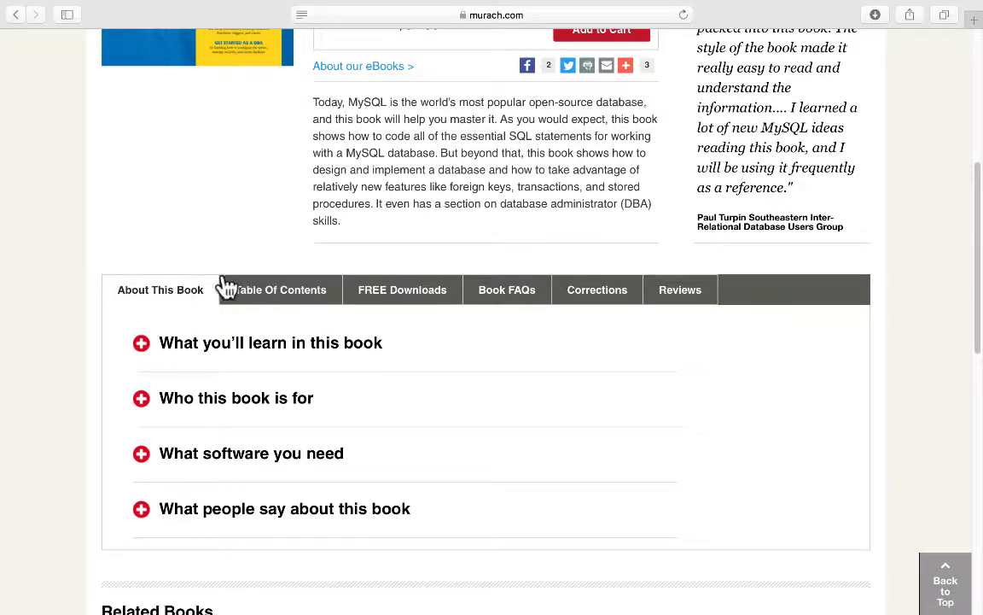
- Show the book's FREE Downloads section
{"action": "left_click", "coordinate": [378, 289]}
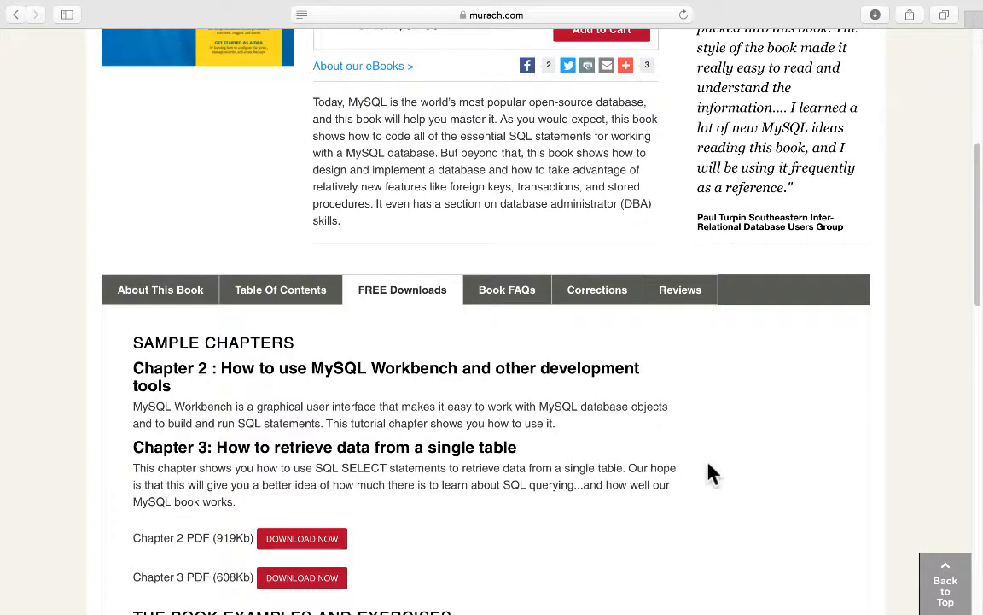
{"action": "scroll", "coordinate": [709, 466], "scroll_direction": "down", "scroll_amount": 5}
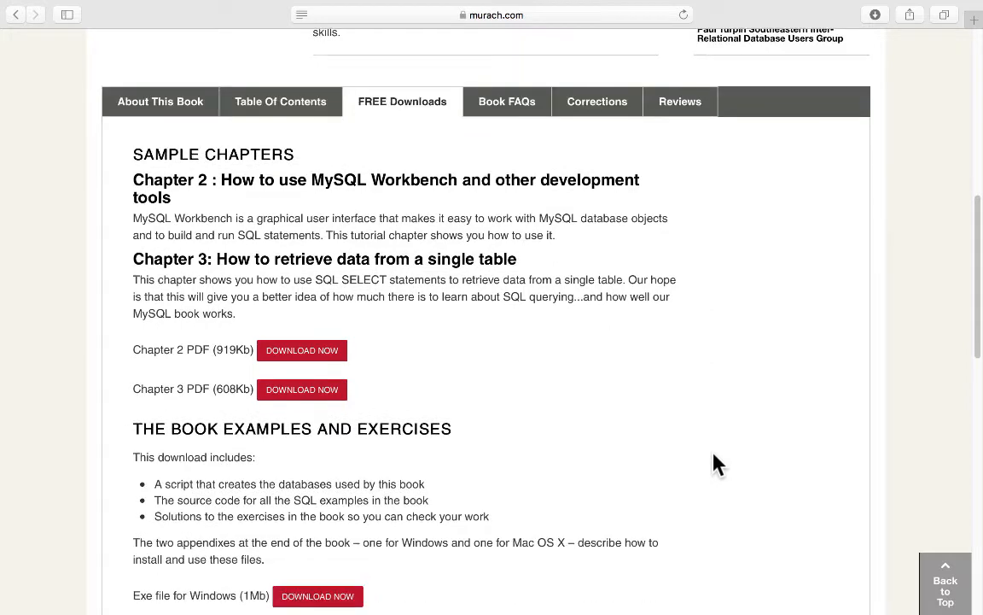
{"action": "scroll", "coordinate": [716, 464], "scroll_direction": "down", "scroll_amount": 5}
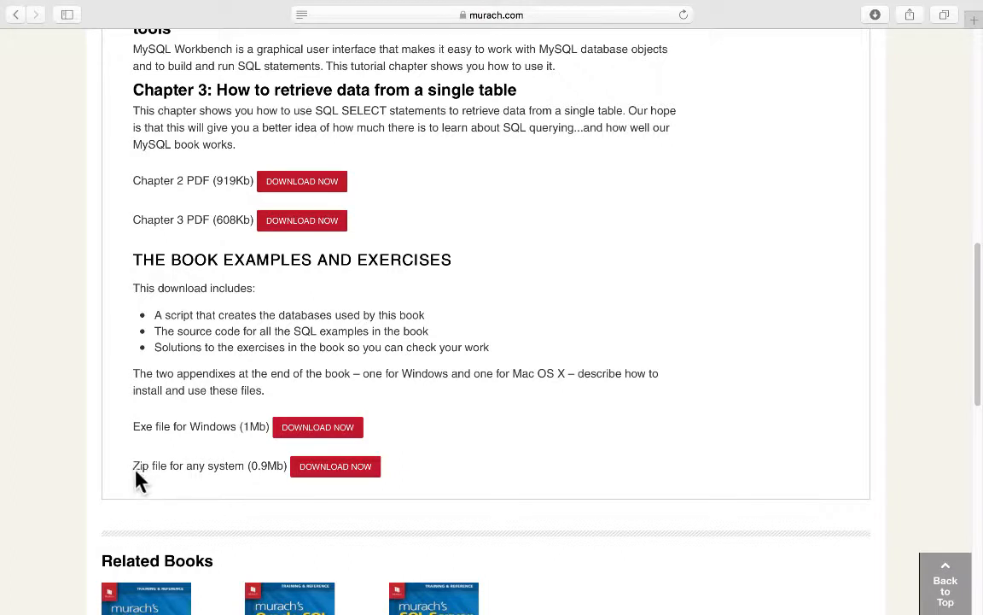
- Choose the book examples Zip download, which leads to the blank registration form
{"action": "left_click", "coordinate": [323, 465]}
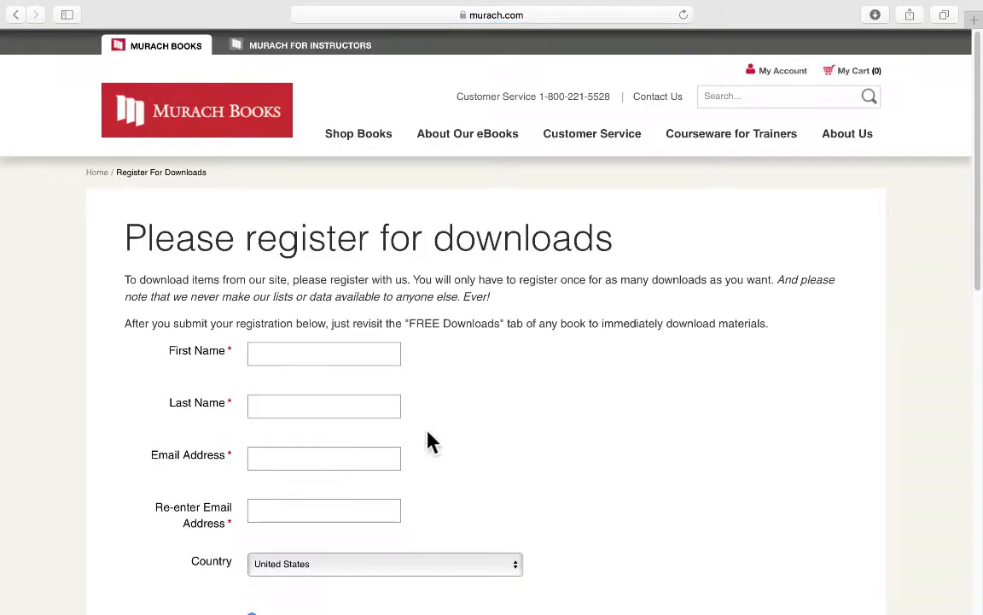
{"action": "scroll", "coordinate": [647, 433], "scroll_direction": "down", "scroll_amount": 1}
{"action": "scroll", "coordinate": [646, 433], "scroll_direction": "down", "scroll_amount": 3}
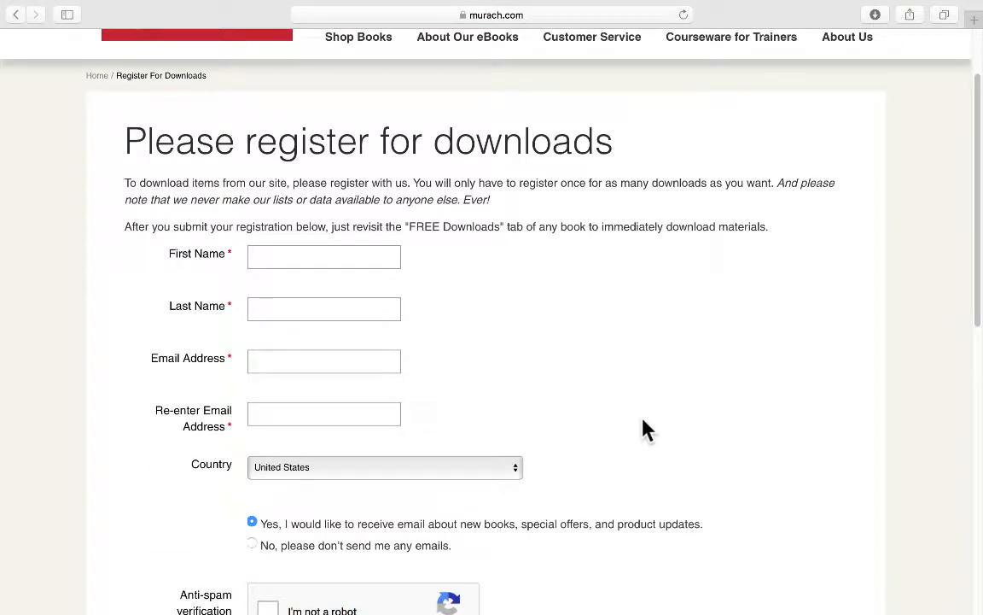
{"action": "scroll", "coordinate": [646, 429], "scroll_direction": "up", "scroll_amount": 1}
{"action": "scroll", "coordinate": [646, 432], "scroll_direction": "up", "scroll_amount": 1}
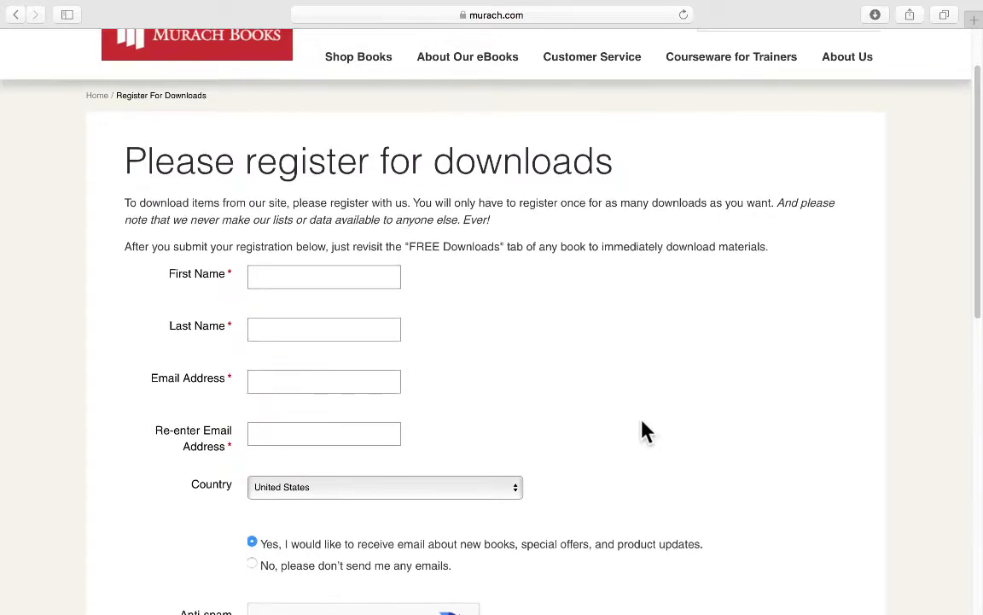
{"action": "scroll", "coordinate": [645, 428], "scroll_direction": "up", "scroll_amount": 4}
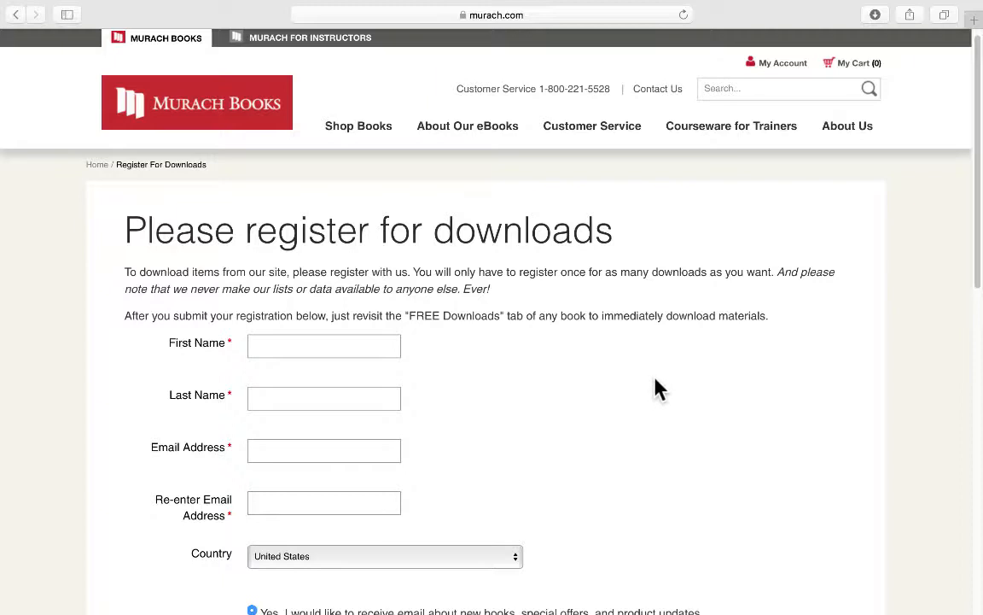
- Enter the user's first and last name in the registration form
{"action": "left_click", "coordinate": [358, 338]}
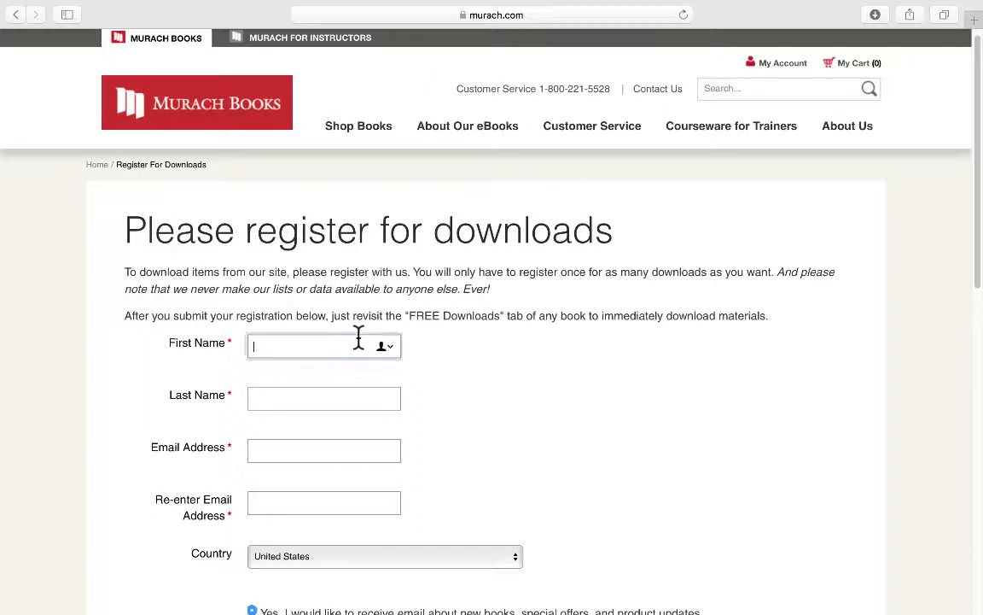
{"action": "left_click", "coordinate": [342, 388]}
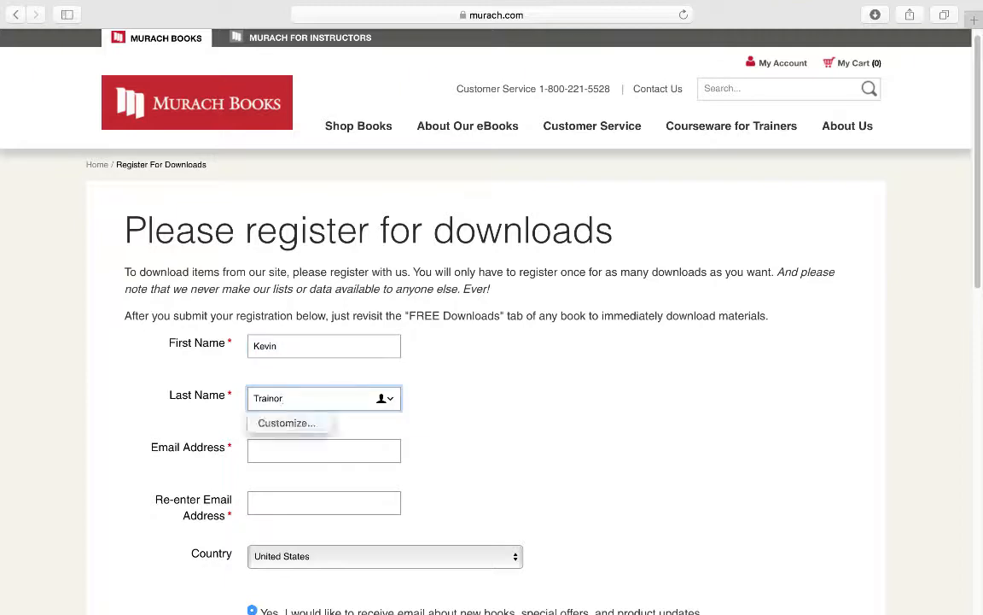
- Enter the user's email address and re-enter it to confirm
{"action": "left_click", "coordinate": [315, 441]}
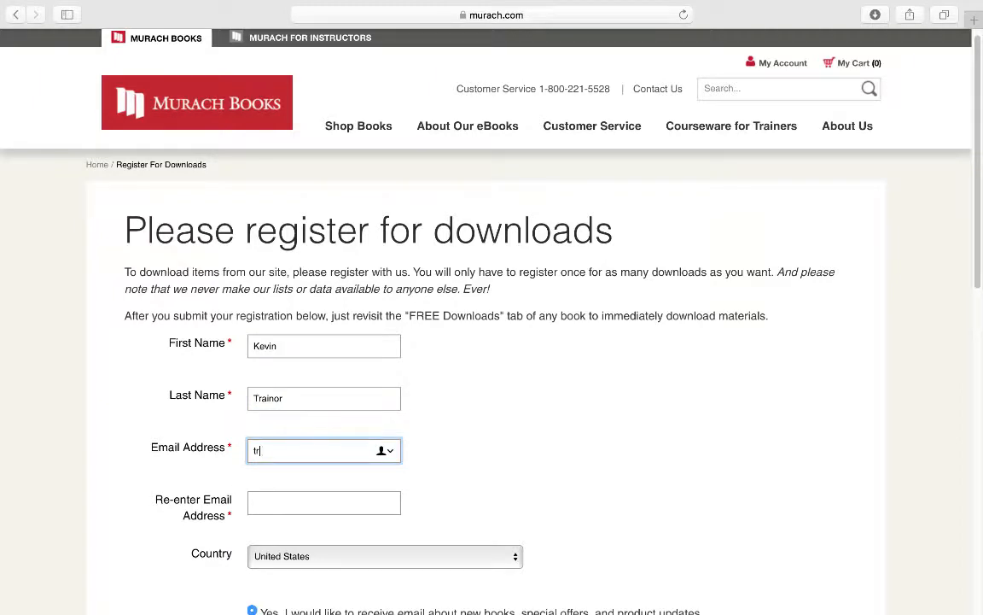
{"action": "left_click", "coordinate": [305, 490]}
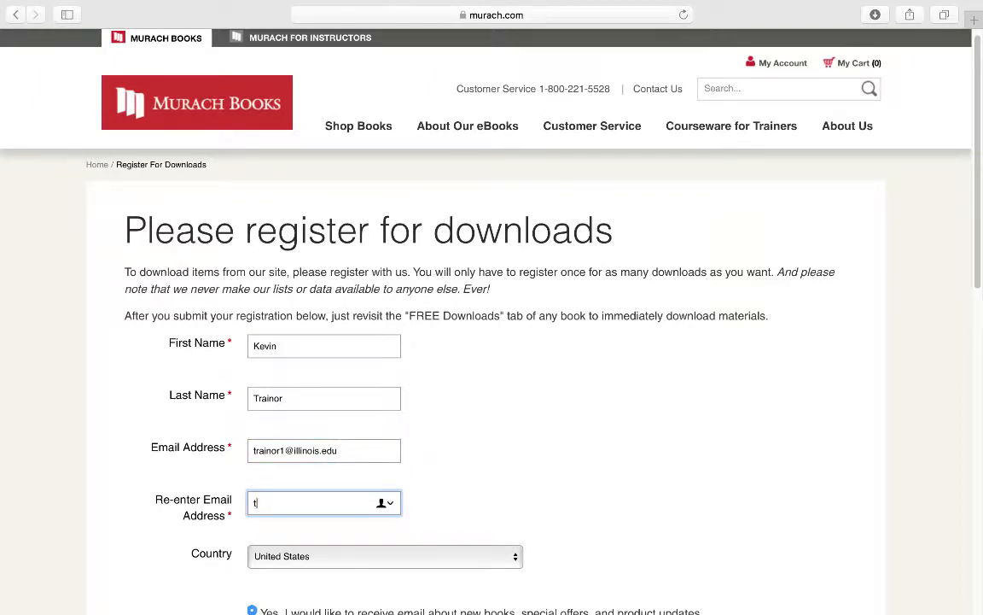
{"action": "scroll", "coordinate": [355, 540], "scroll_direction": "down", "scroll_amount": 5}
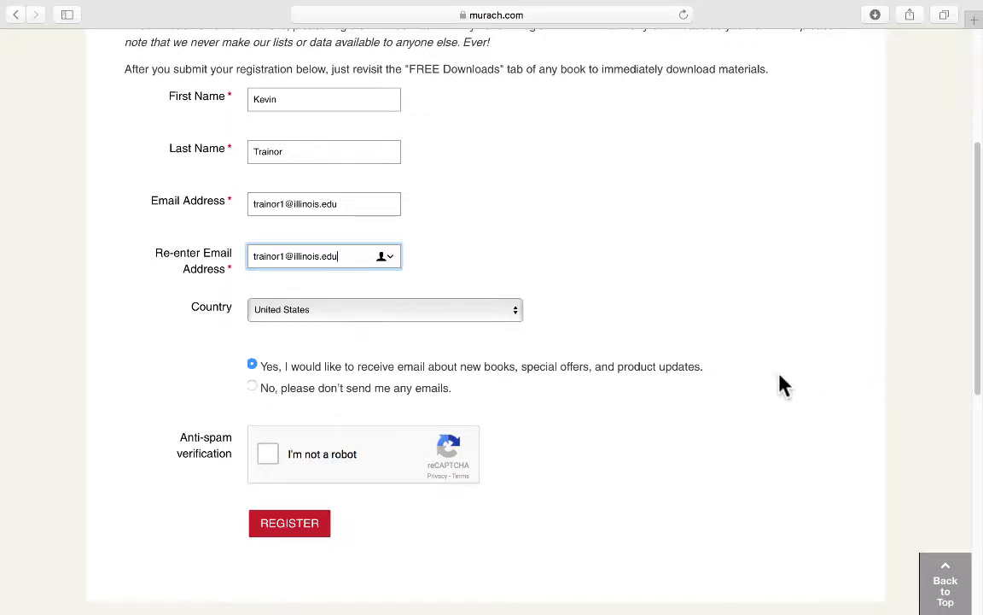
- Start the reCAPTCHA check and submit the first four car image tiles
{"action": "left_click", "coordinate": [266, 455]}
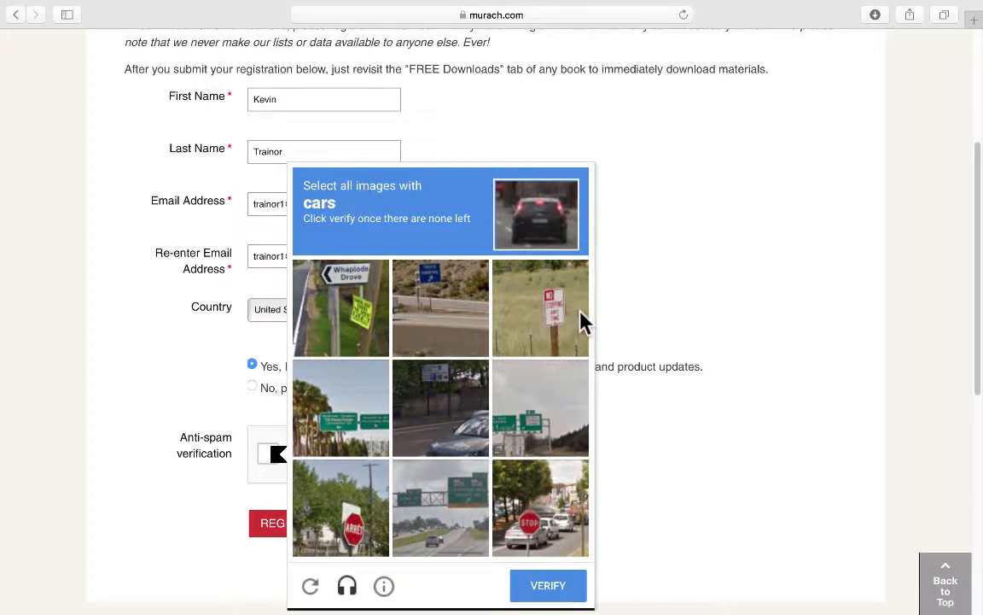
{"action": "left_click", "coordinate": [435, 415]}
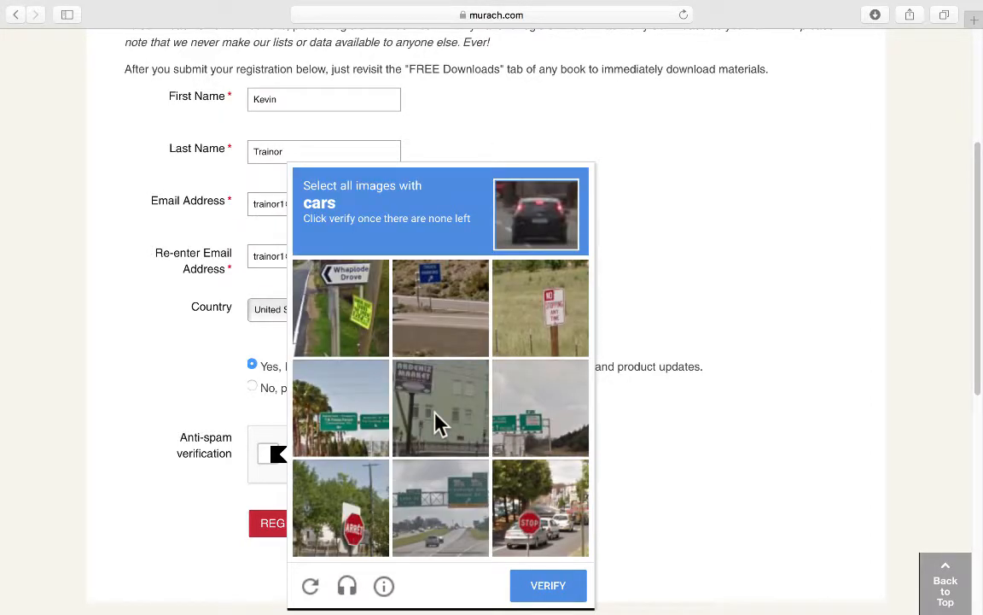
{"action": "left_click", "coordinate": [521, 424]}
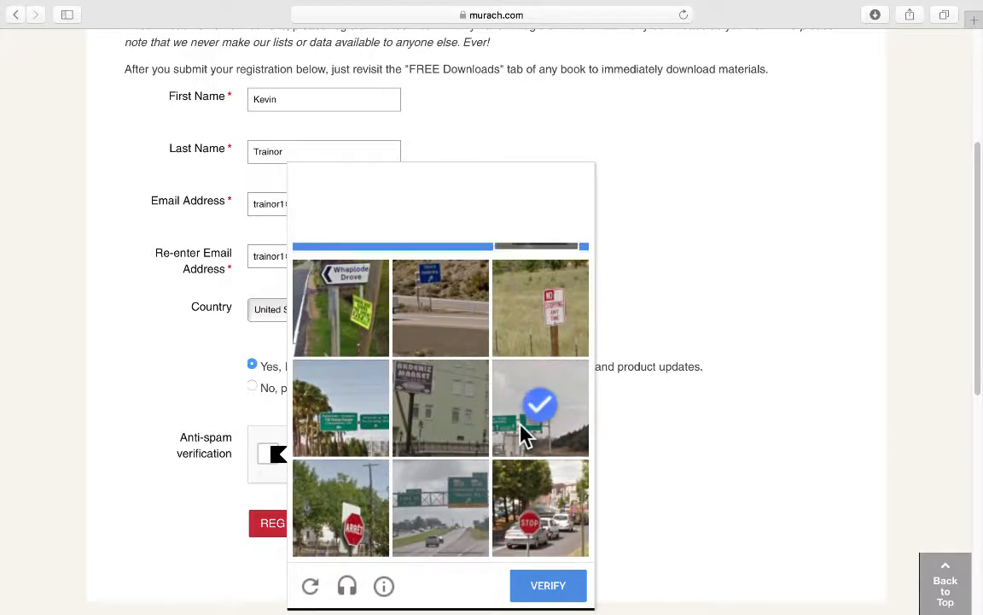
{"action": "left_click", "coordinate": [429, 534]}
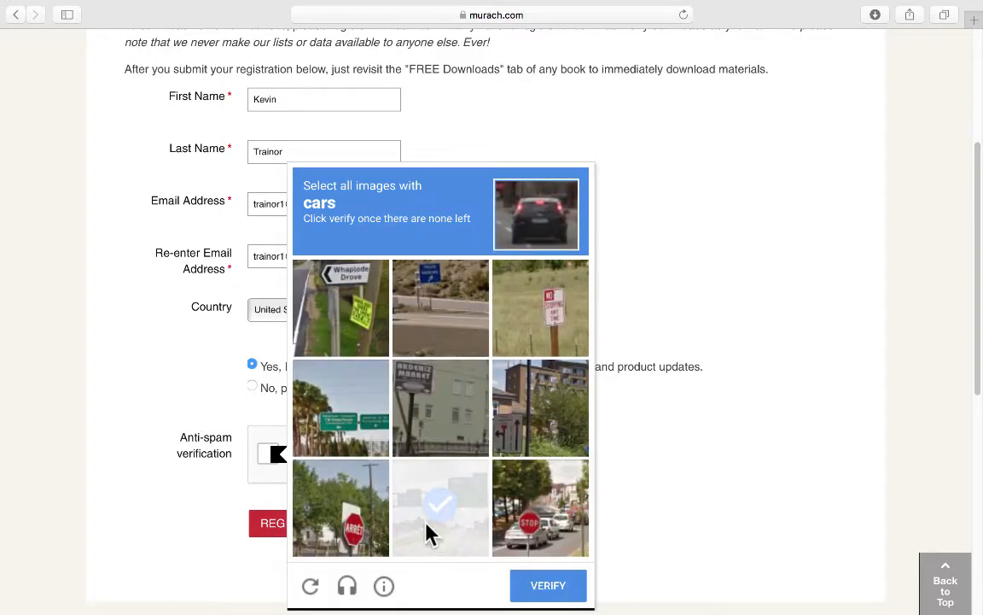
{"action": "left_click", "coordinate": [529, 488]}
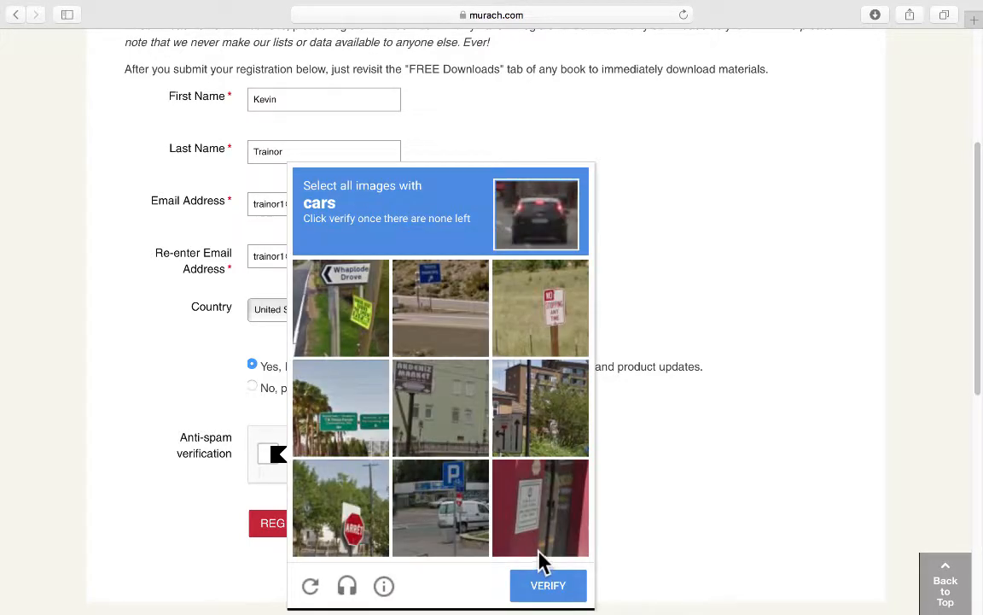
{"action": "left_click", "coordinate": [539, 588]}
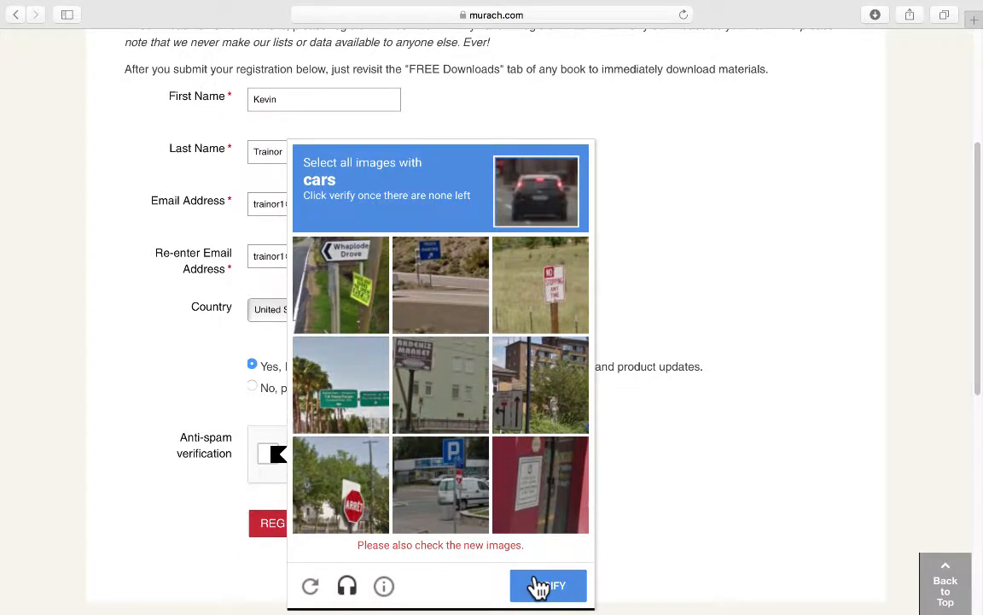
- Select and submit the car tiles in the next two reCAPTCHA challenges
{"action": "left_click", "coordinate": [437, 497]}
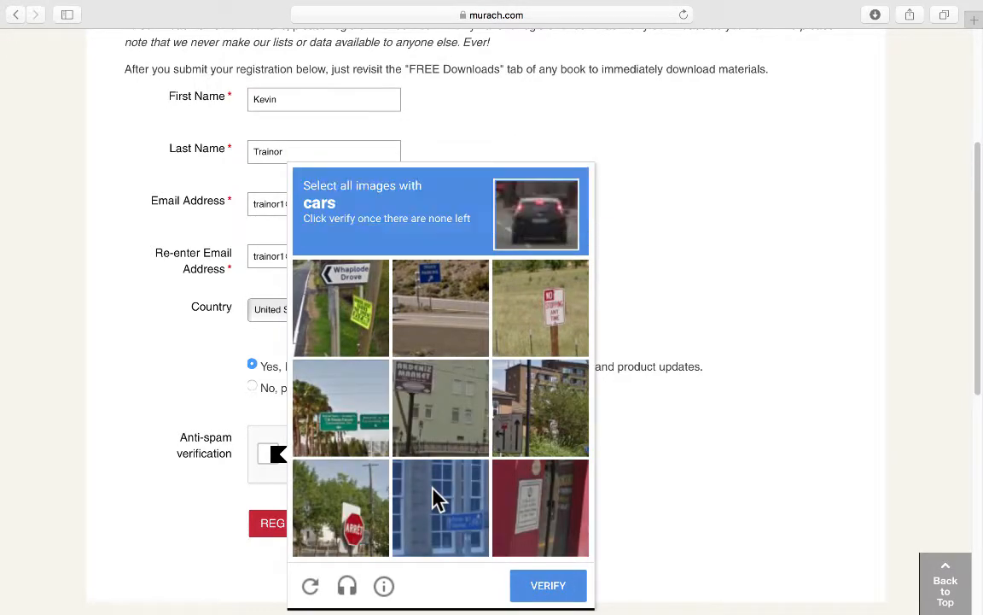
{"action": "left_click", "coordinate": [541, 584]}
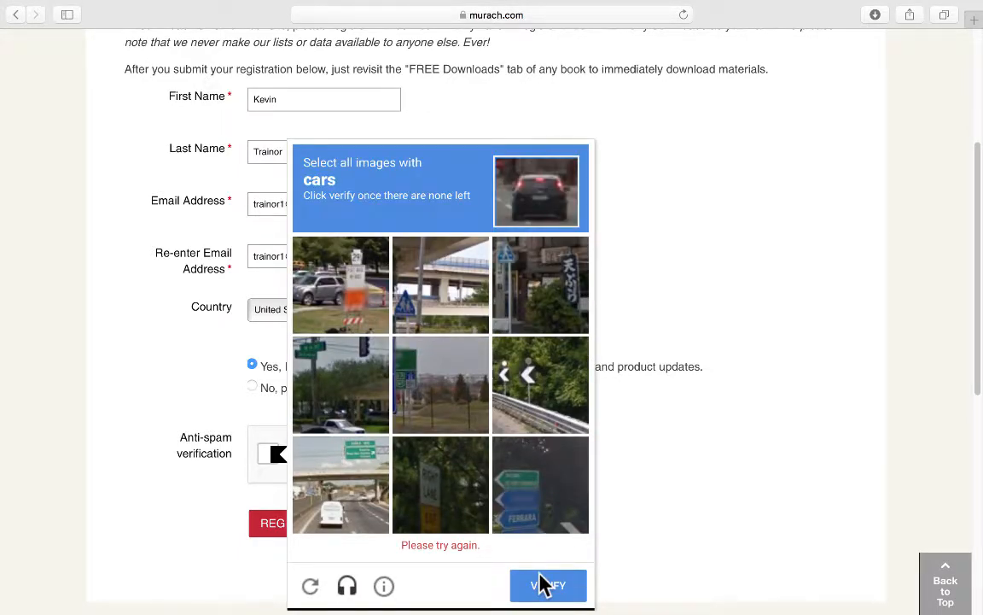
{"action": "left_click", "coordinate": [337, 495]}
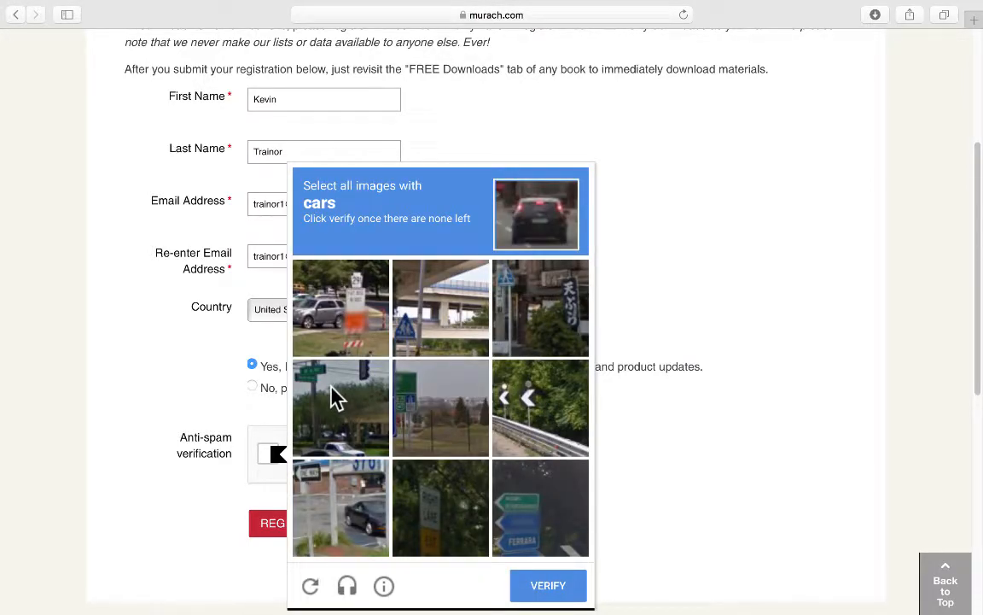
{"action": "left_click", "coordinate": [337, 397]}
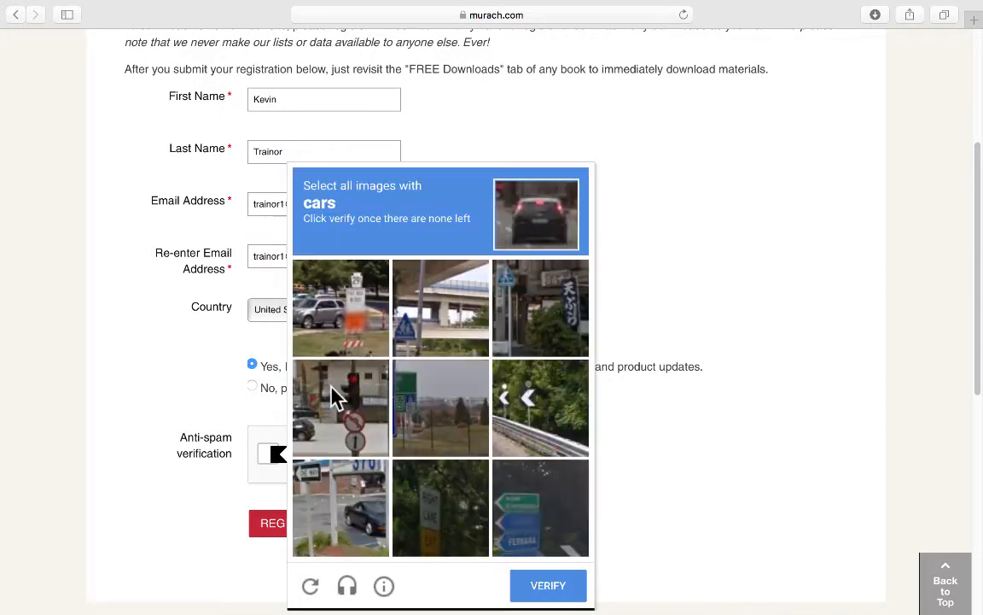
{"action": "left_click", "coordinate": [333, 311]}
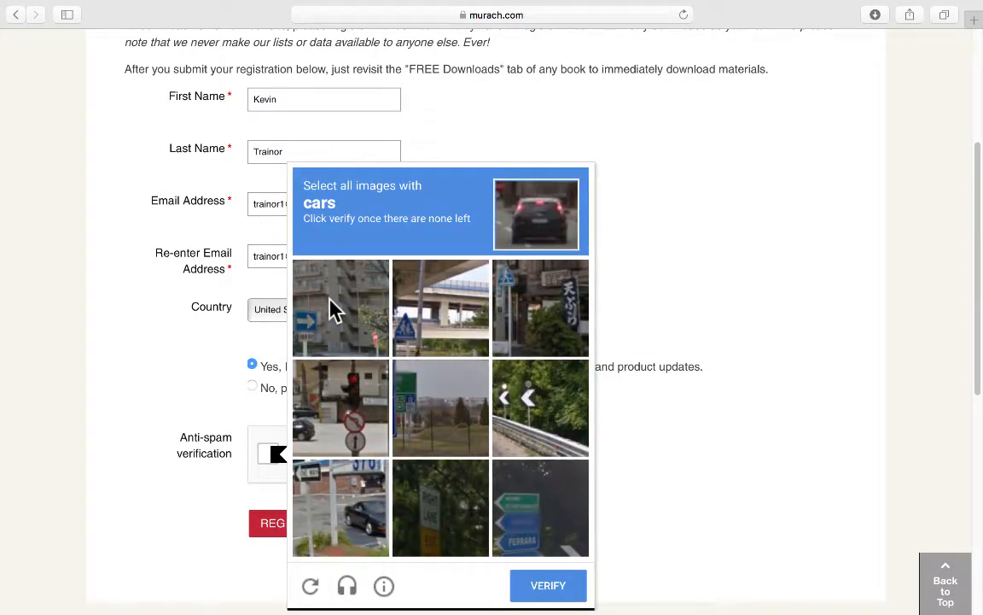
{"action": "left_click", "coordinate": [528, 585]}
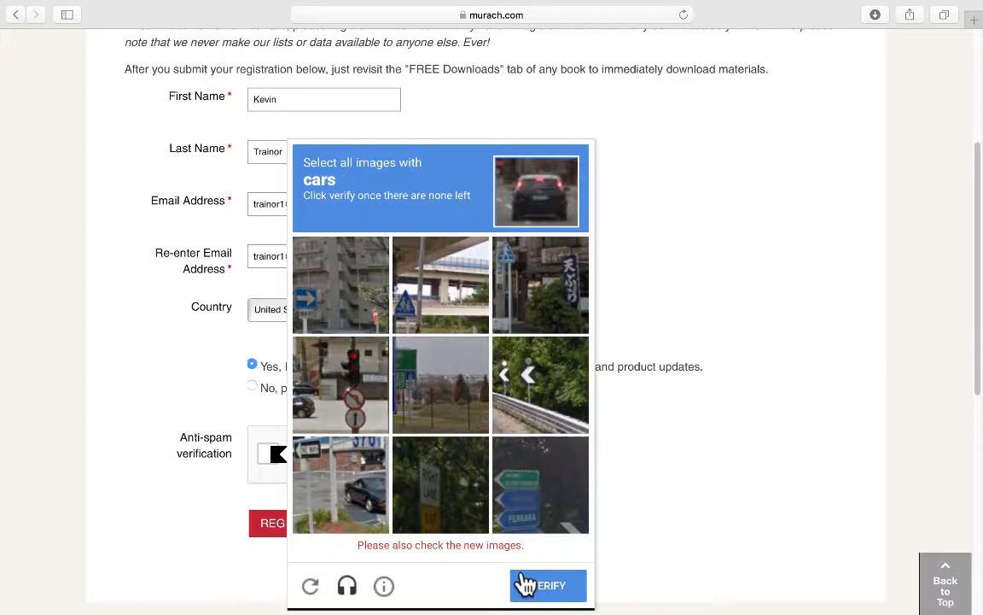
- Pick the last two car images and submit to pass verification
{"action": "left_click", "coordinate": [339, 410]}
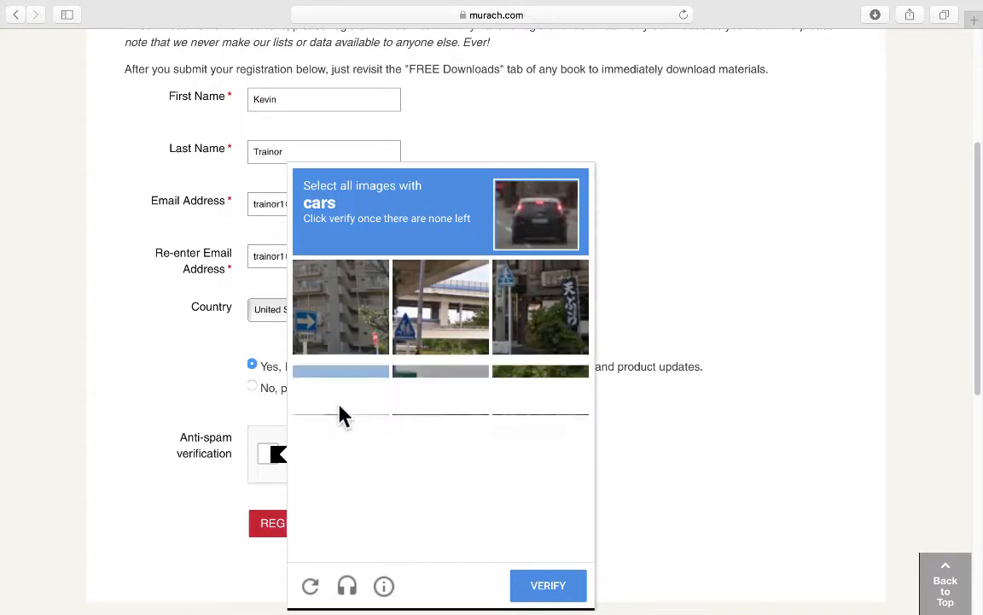
{"action": "left_click", "coordinate": [341, 503]}
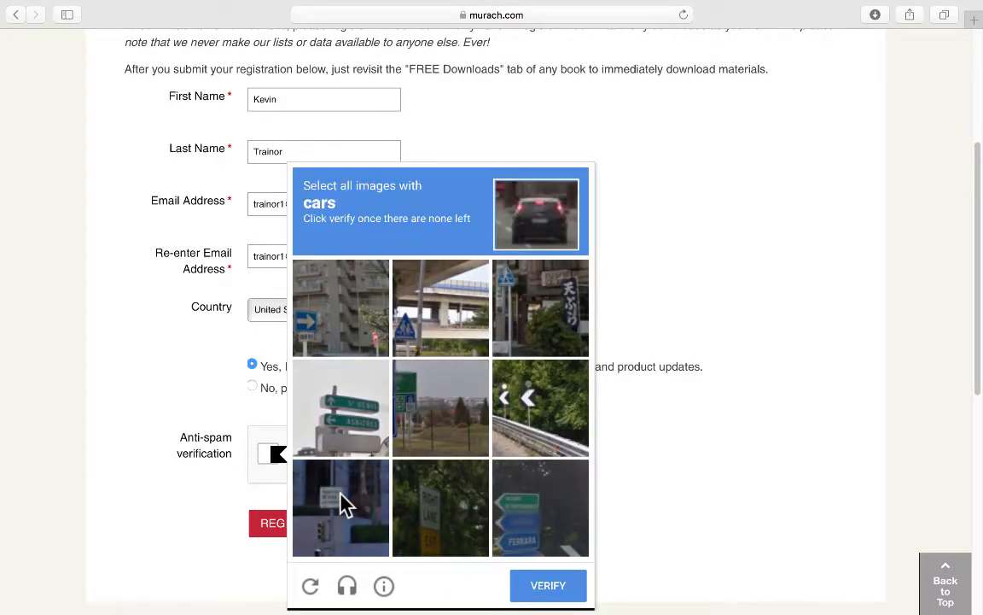
{"action": "left_click", "coordinate": [546, 583]}
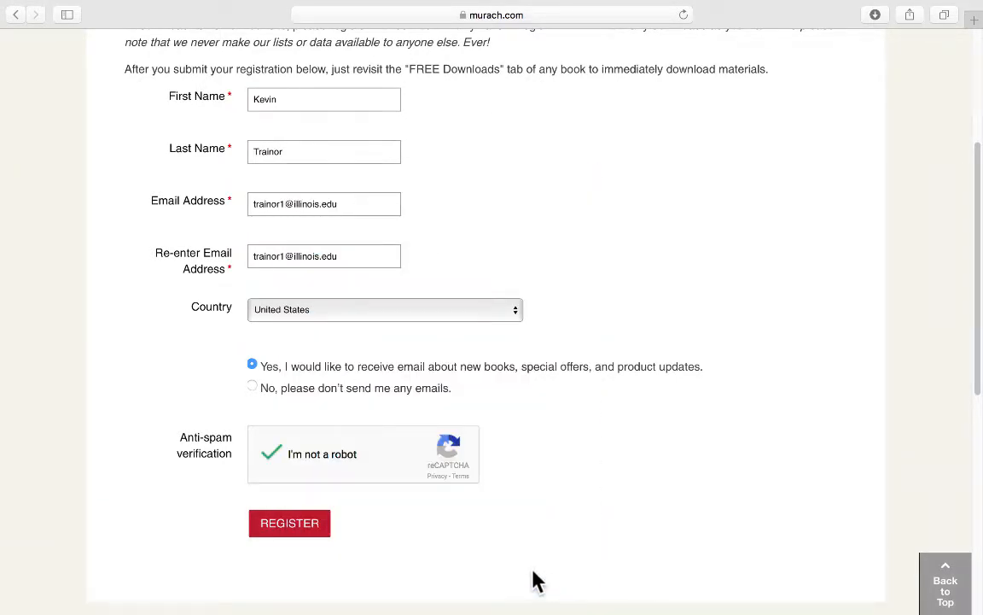
- Submit the registration and continue back to the Murach's MySQL book page
{"action": "left_click", "coordinate": [273, 519]}
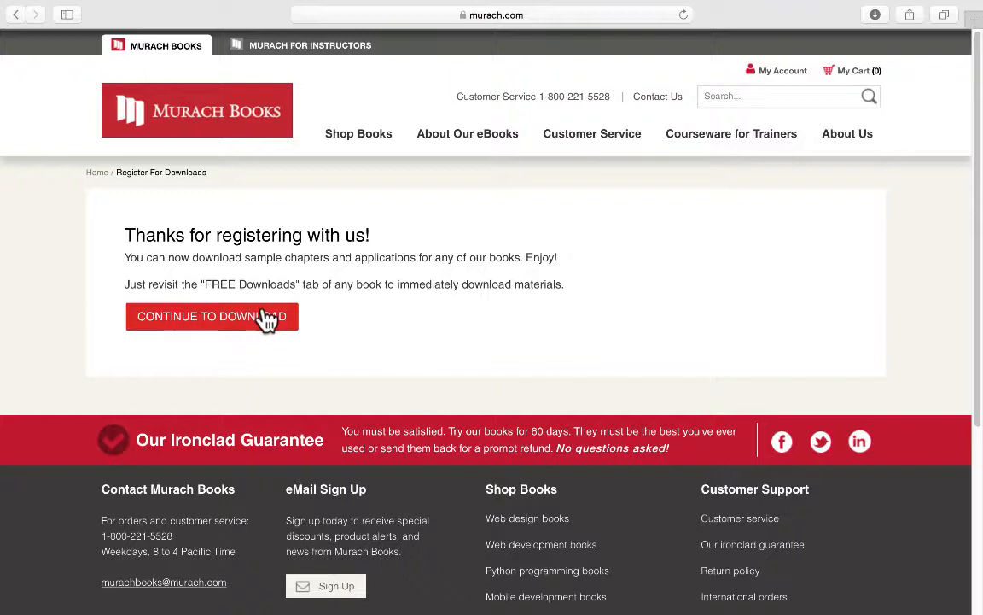
{"action": "left_click", "coordinate": [191, 314]}
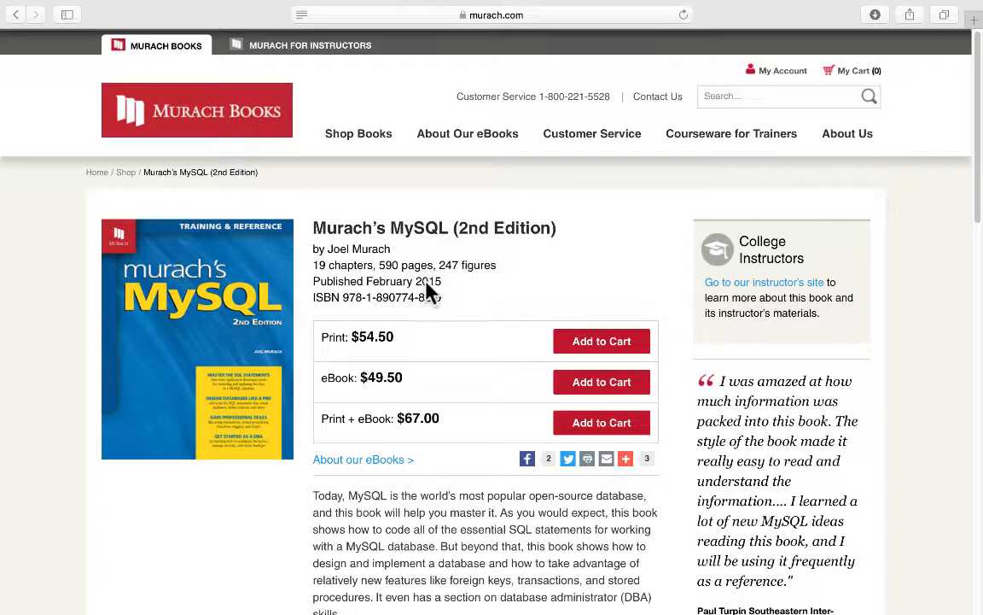
{"action": "scroll", "coordinate": [424, 286], "scroll_direction": "down", "scroll_amount": 5}
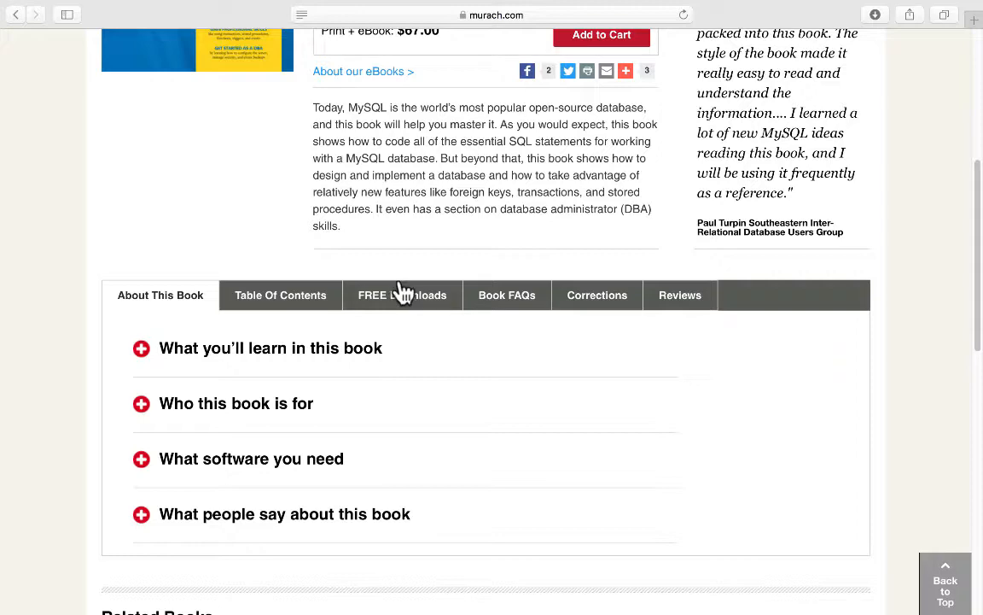
- Download the book examples and exercises Zip file for any system from FREE Downloads
{"action": "left_click", "coordinate": [403, 291]}
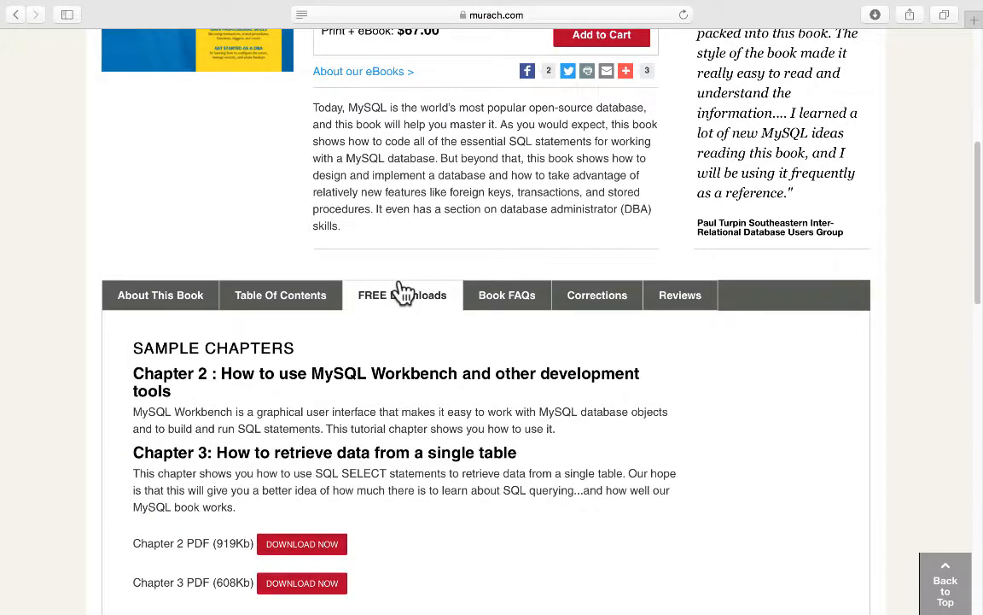
{"action": "scroll", "coordinate": [442, 329], "scroll_direction": "down", "scroll_amount": 4}
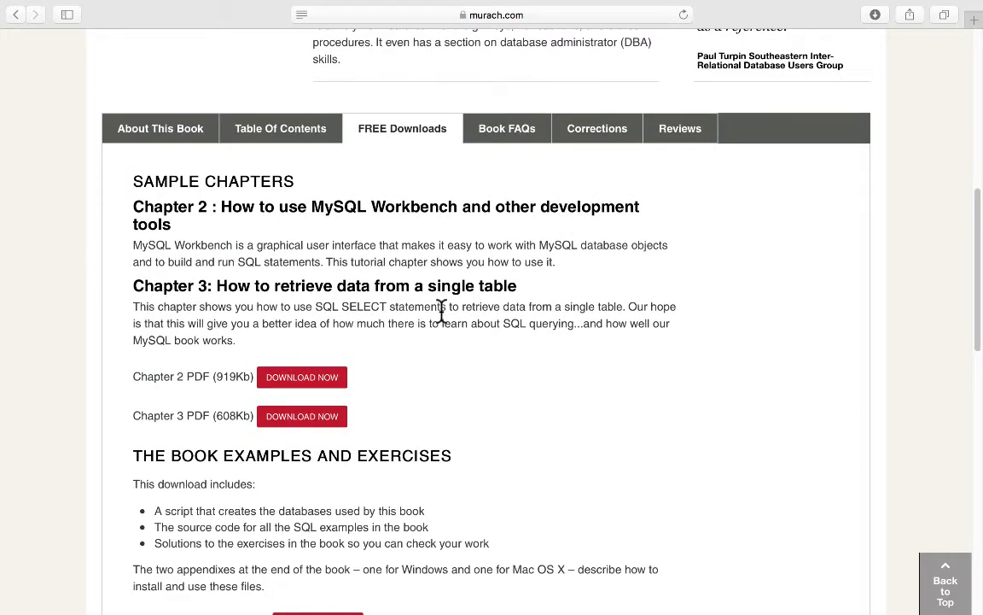
{"action": "scroll", "coordinate": [442, 310], "scroll_direction": "down", "scroll_amount": 3}
{"action": "scroll", "coordinate": [442, 310], "scroll_direction": "down", "scroll_amount": 1}
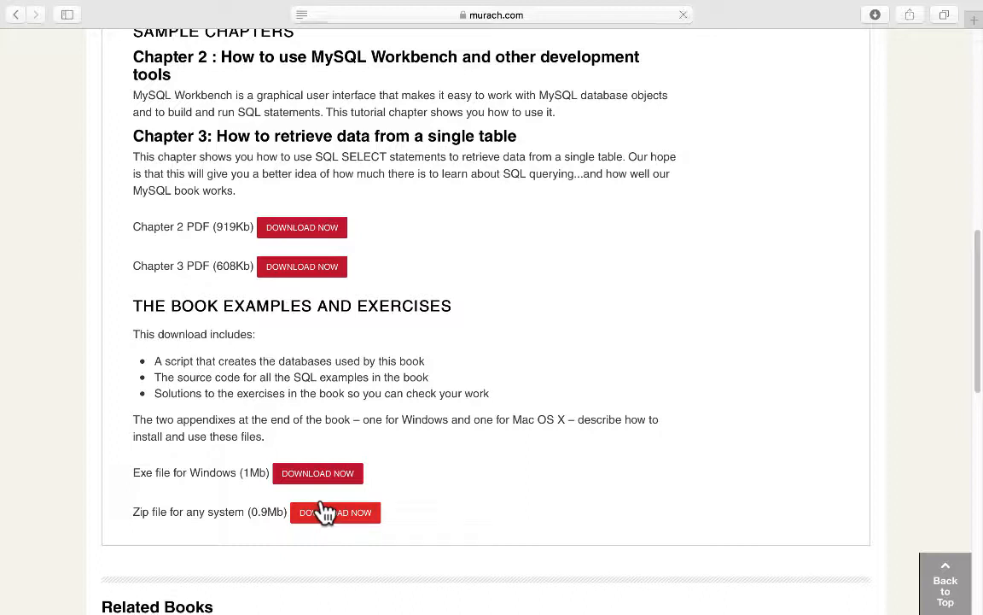
{"action": "left_click", "coordinate": [324, 511]}
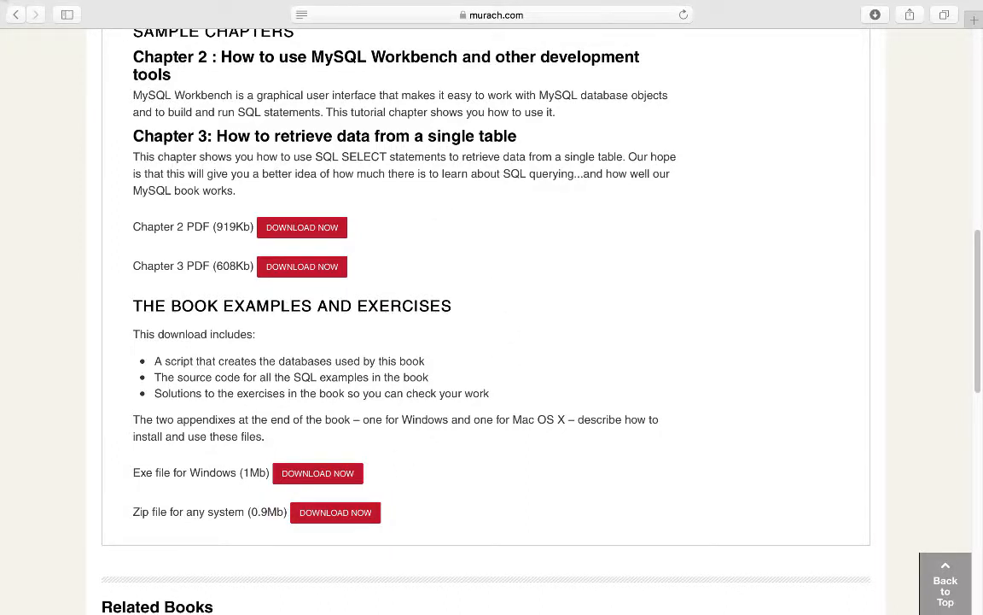
{"action": "mouse_move", "coordinate": [9, 2]}
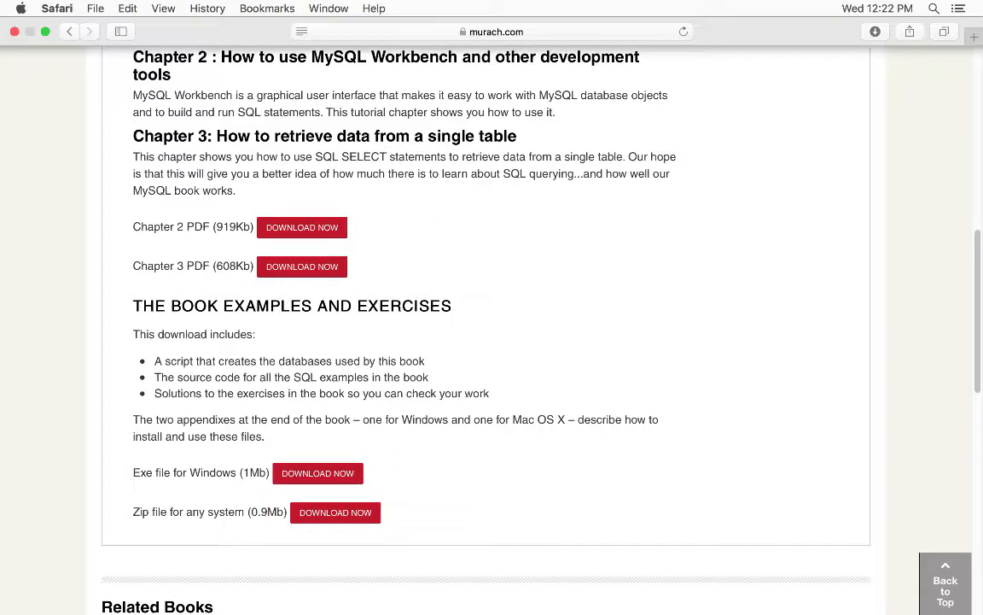
- Close Safari and check the Downloads stack for the mysql folder
{"action": "left_click", "coordinate": [14, 31]}
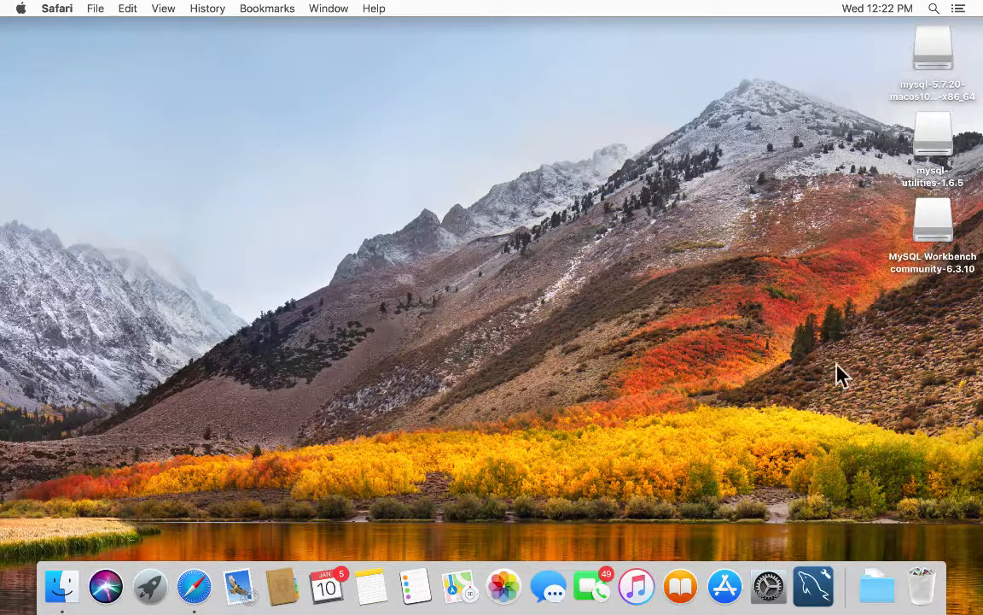
{"action": "left_click", "coordinate": [880, 589]}
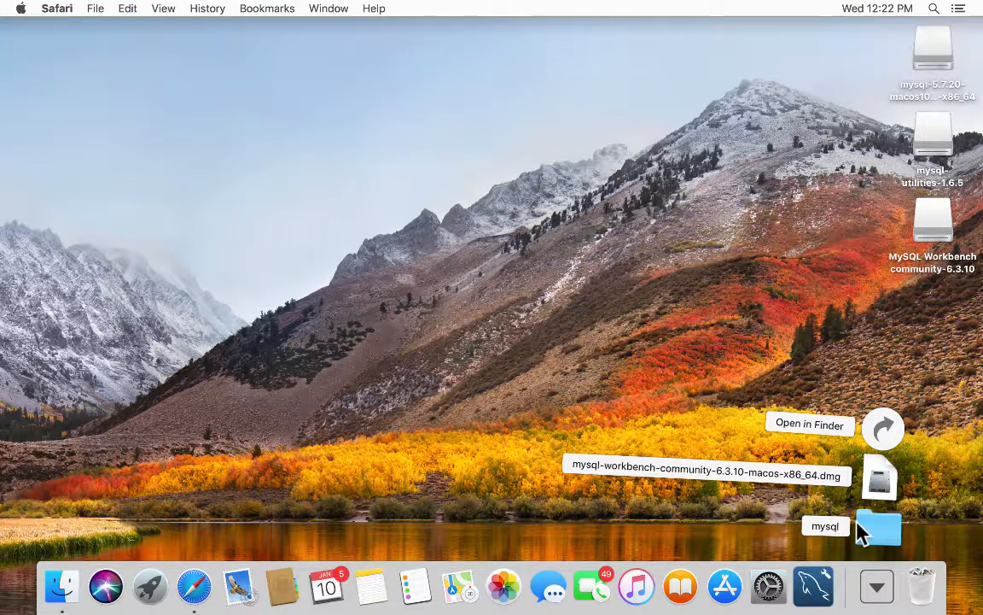
{"action": "left_click", "coordinate": [474, 474]}
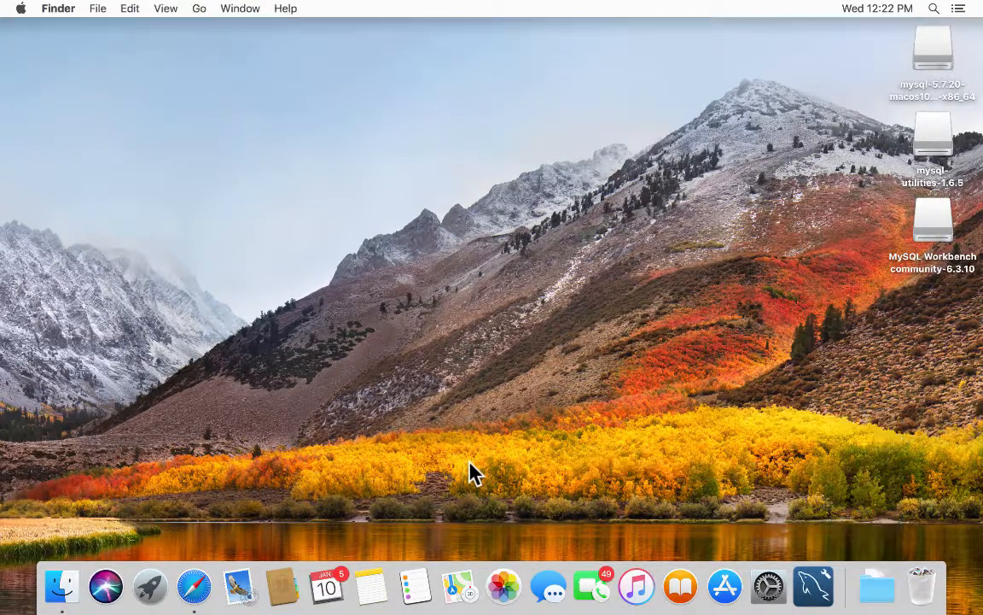
- Open a Finder window on the Documents folder
{"action": "left_click", "coordinate": [58, 586]}
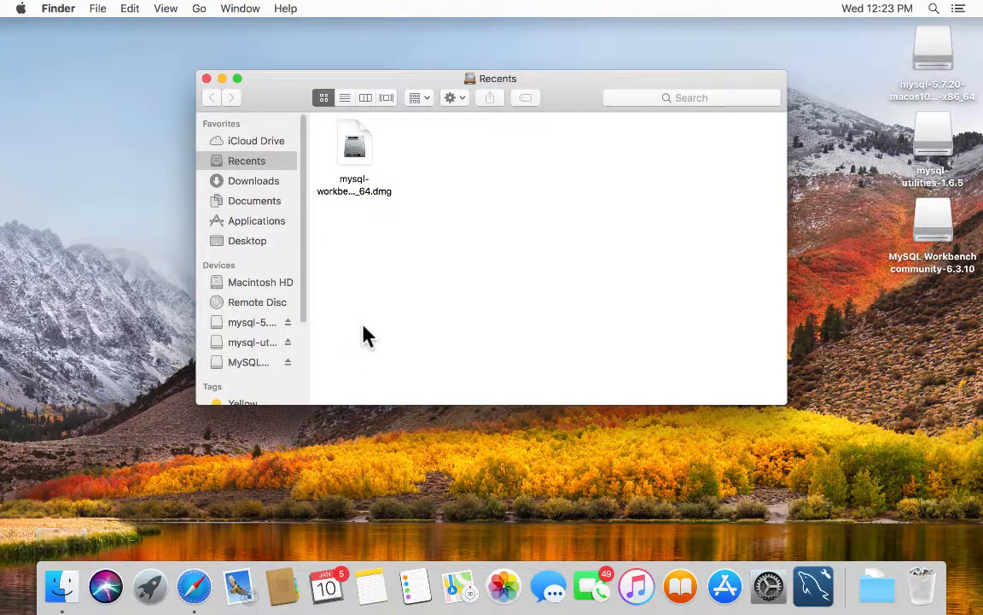
{"action": "left_click", "coordinate": [250, 196]}
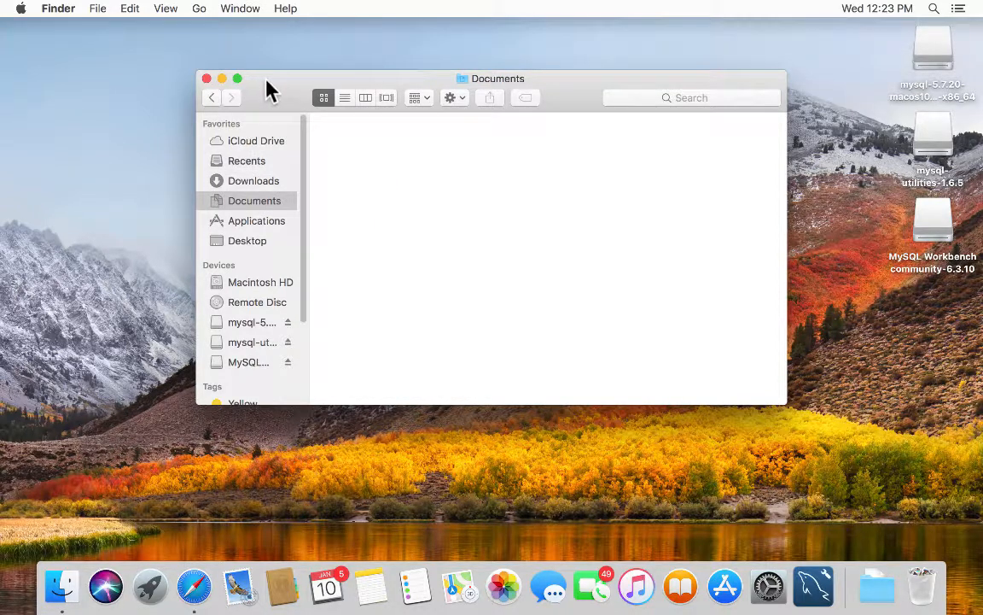
{"action": "left_click_drag", "start_coordinate": [267, 83], "coordinate": [220, 61]}
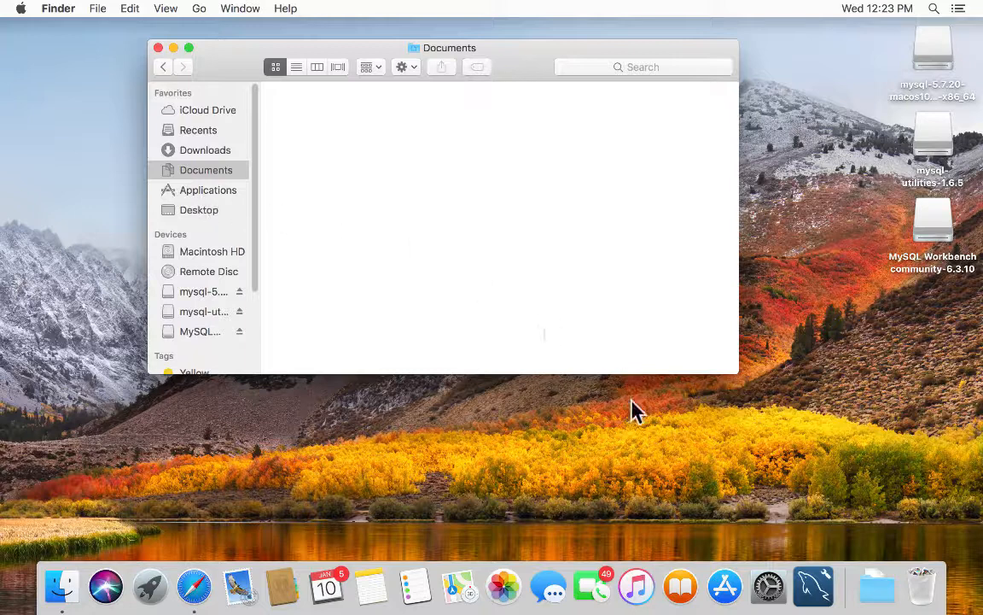
- Drag the mysql folder from the Downloads stack into Documents
{"action": "left_click", "coordinate": [878, 585]}
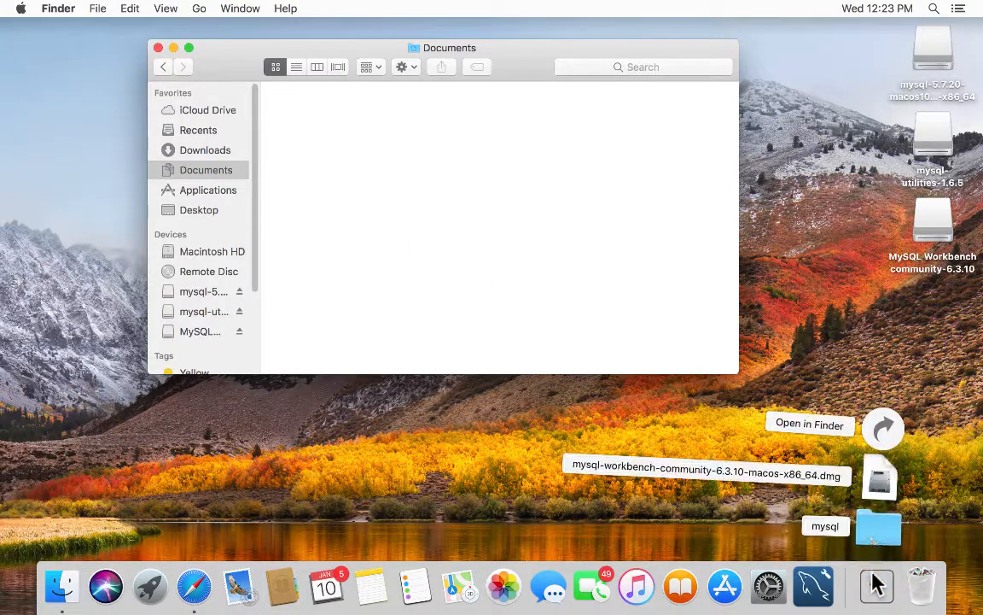
{"action": "left_click", "coordinate": [878, 526]}
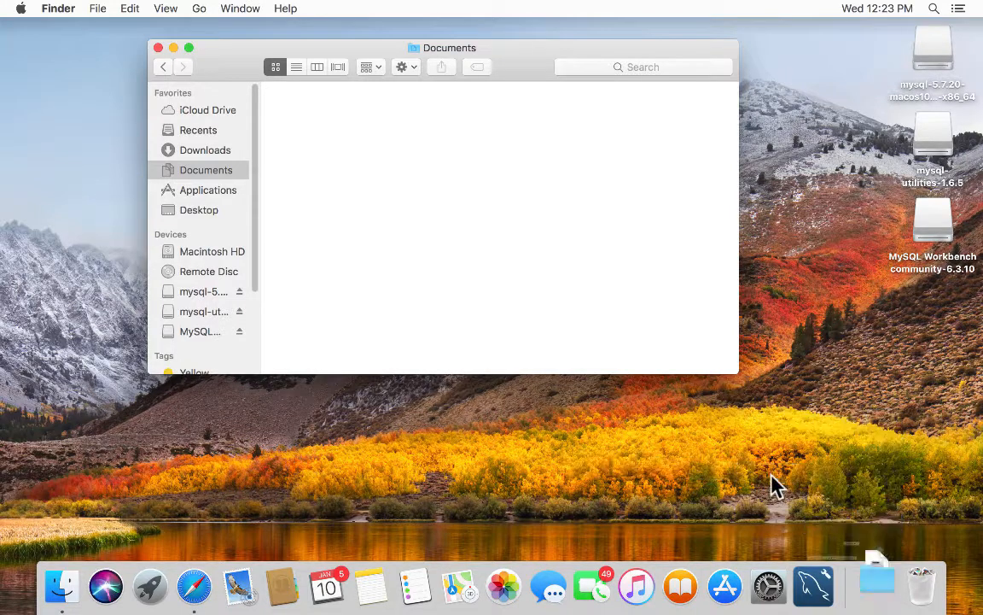
{"action": "left_click_drag", "start_coordinate": [774, 485], "coordinate": [314, 129]}
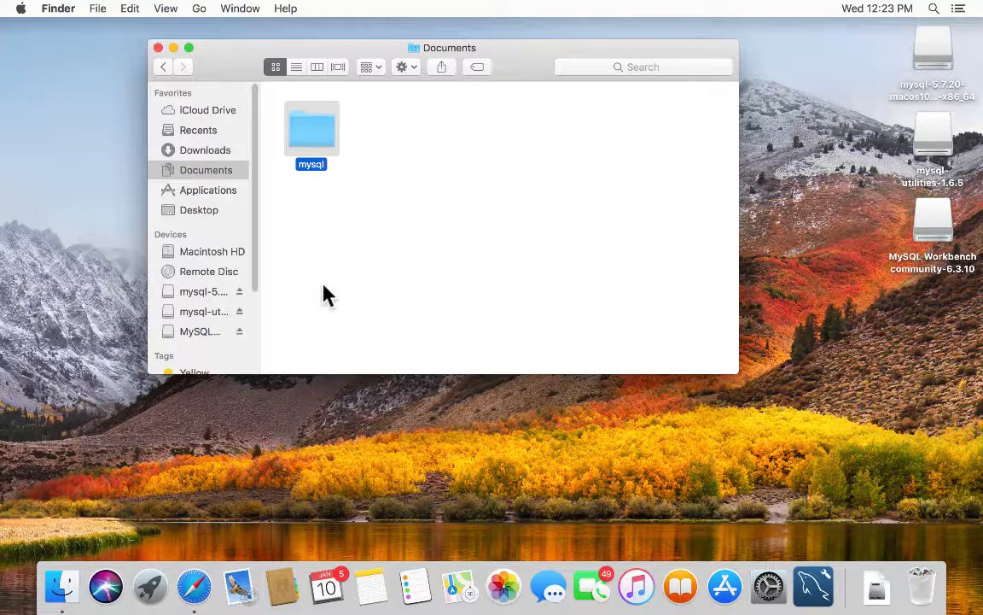
- Open mysql, book_scripts and ch03, then go back twice to the mysql folder
{"action": "double_click", "coordinate": [312, 129]}
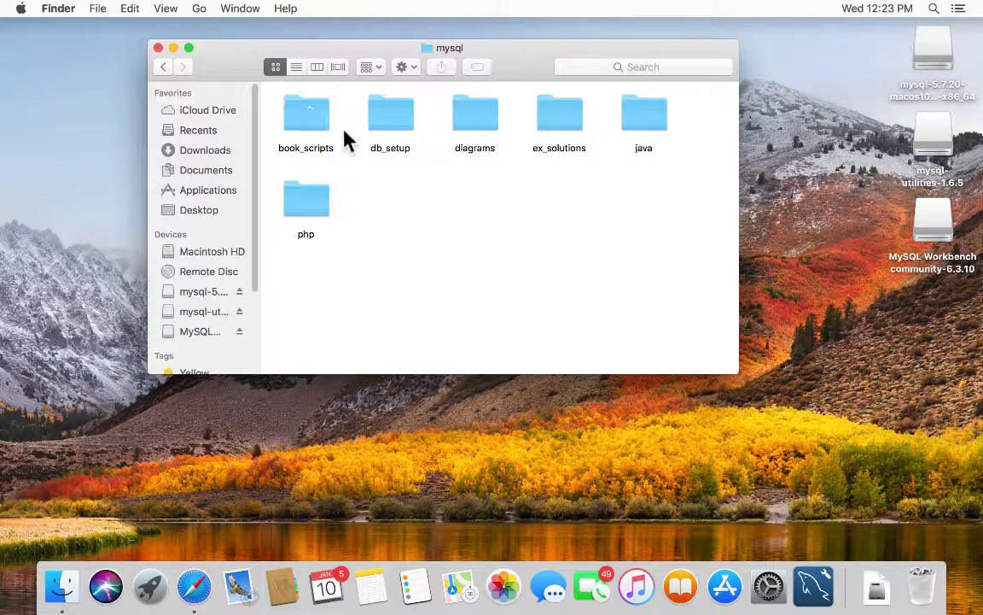
{"action": "double_click", "coordinate": [298, 113]}
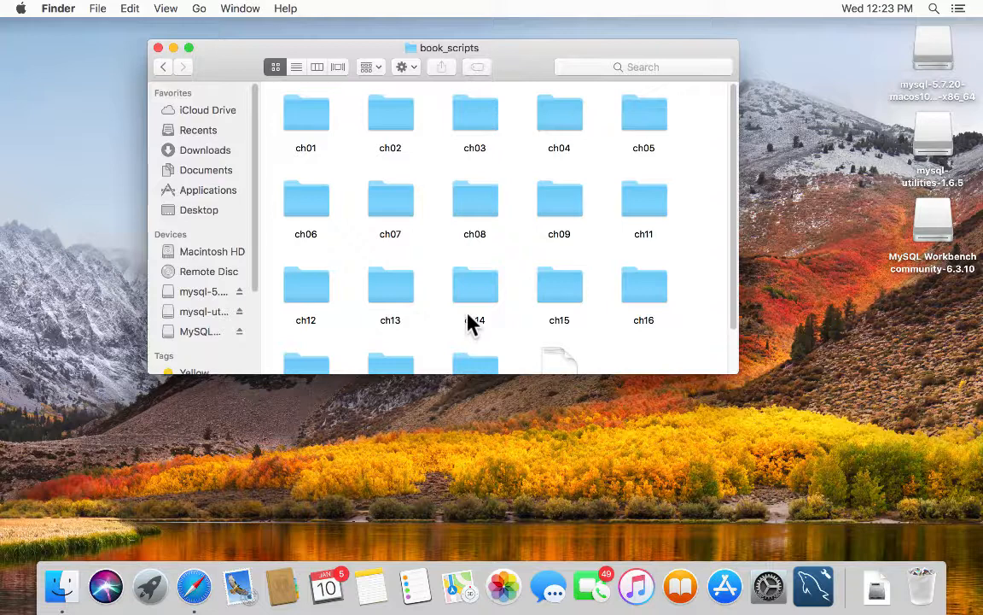
{"action": "double_click", "coordinate": [473, 118]}
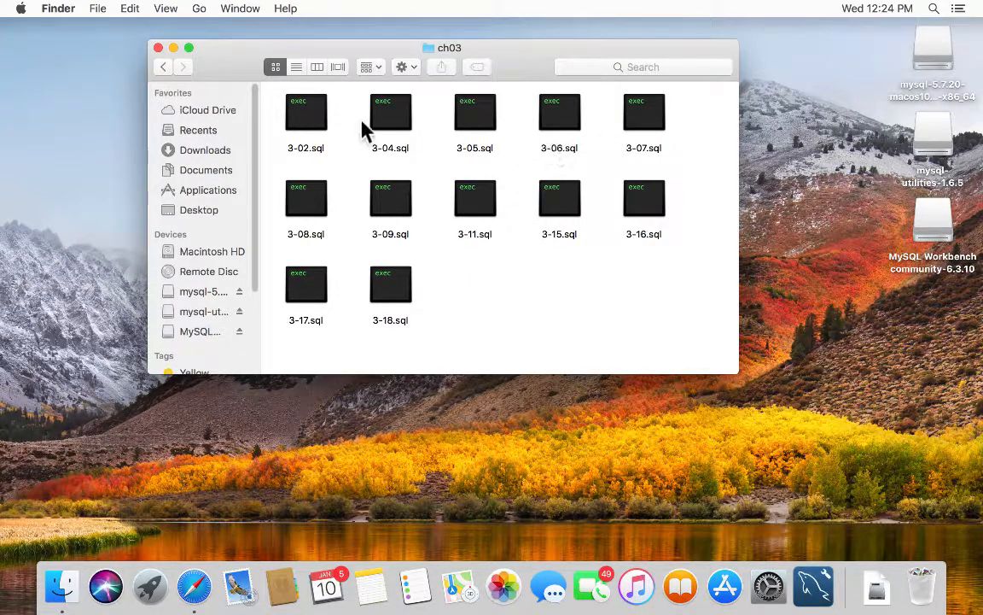
{"action": "left_click", "coordinate": [161, 68]}
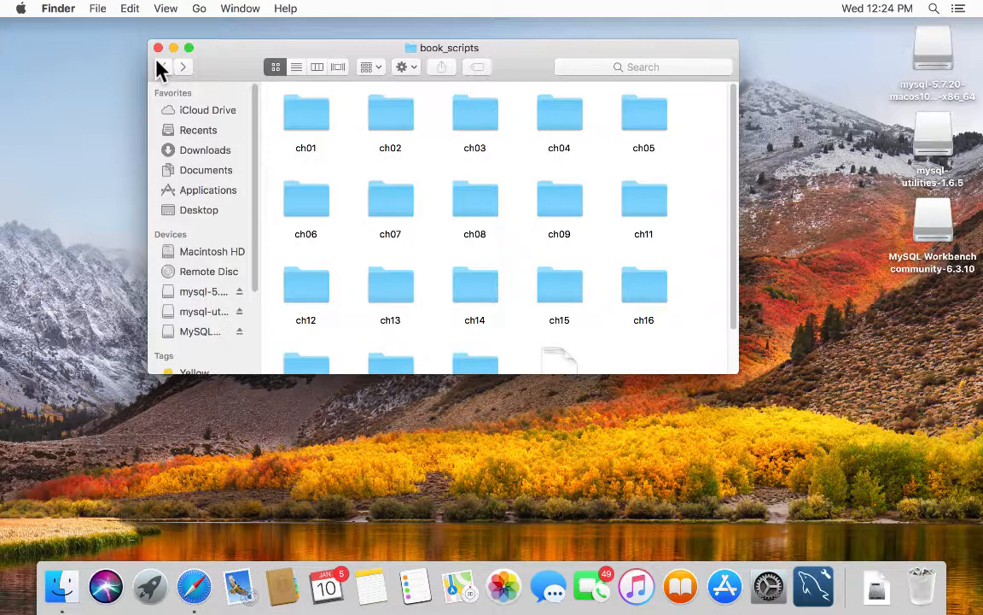
{"action": "left_click", "coordinate": [161, 67]}
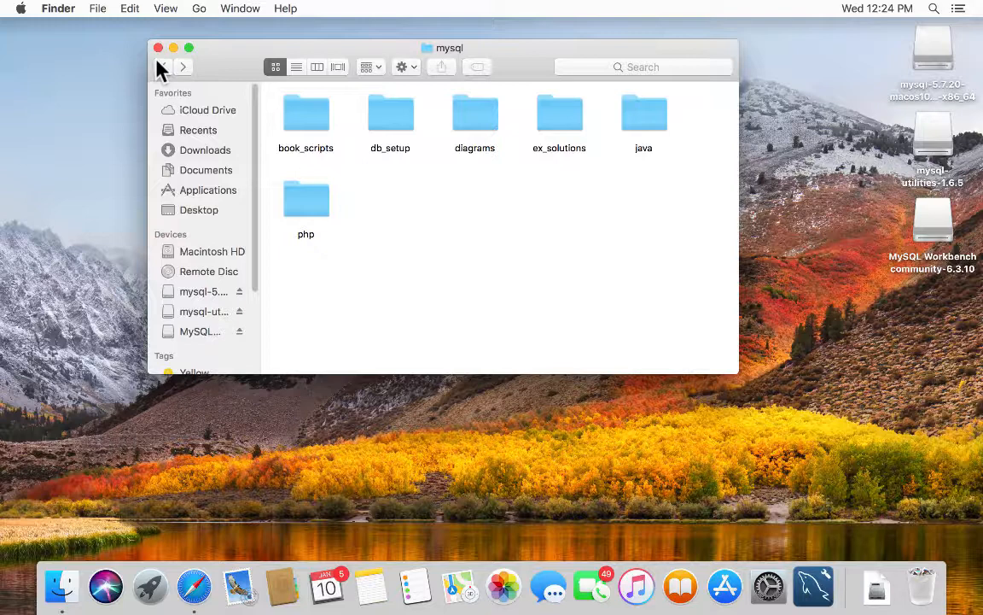
- Browse the db_setup folder, then open ex_solutions/ch03 showing scripts ex3-06.sql through ex3-12.sql
{"action": "double_click", "coordinate": [383, 120]}
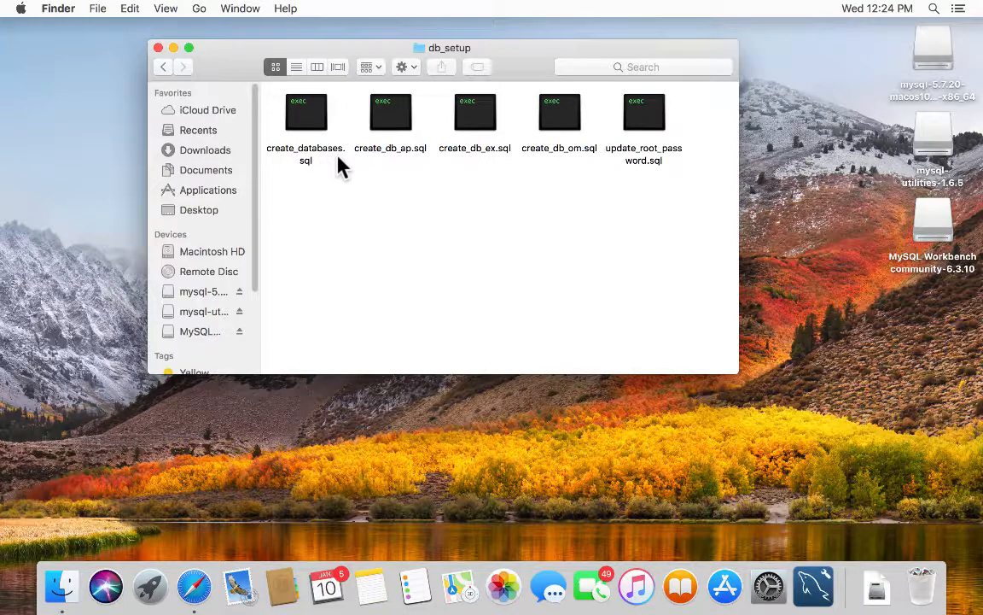
{"action": "left_click", "coordinate": [156, 68]}
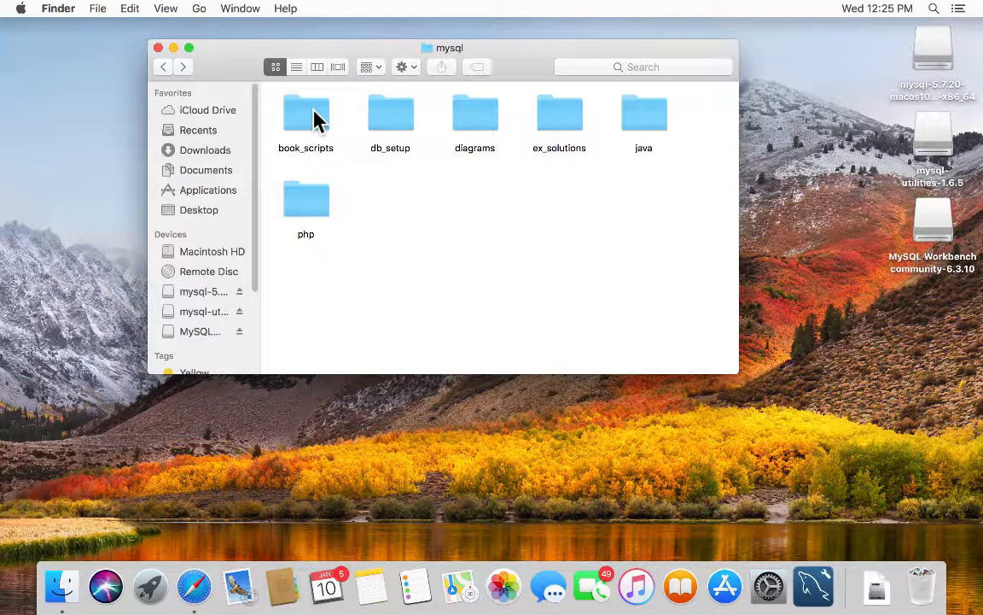
{"action": "double_click", "coordinate": [565, 117]}
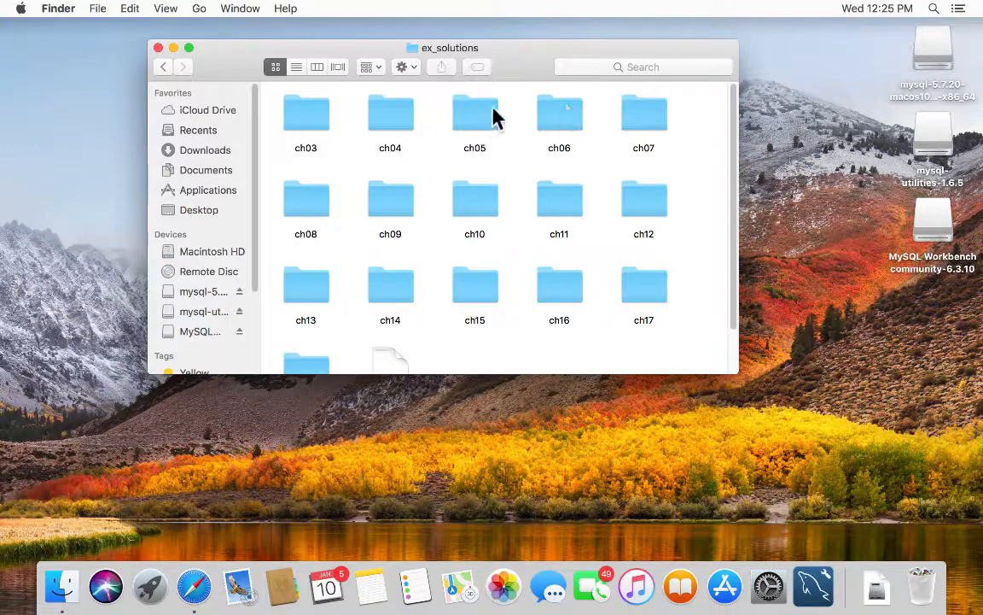
{"action": "double_click", "coordinate": [307, 119]}
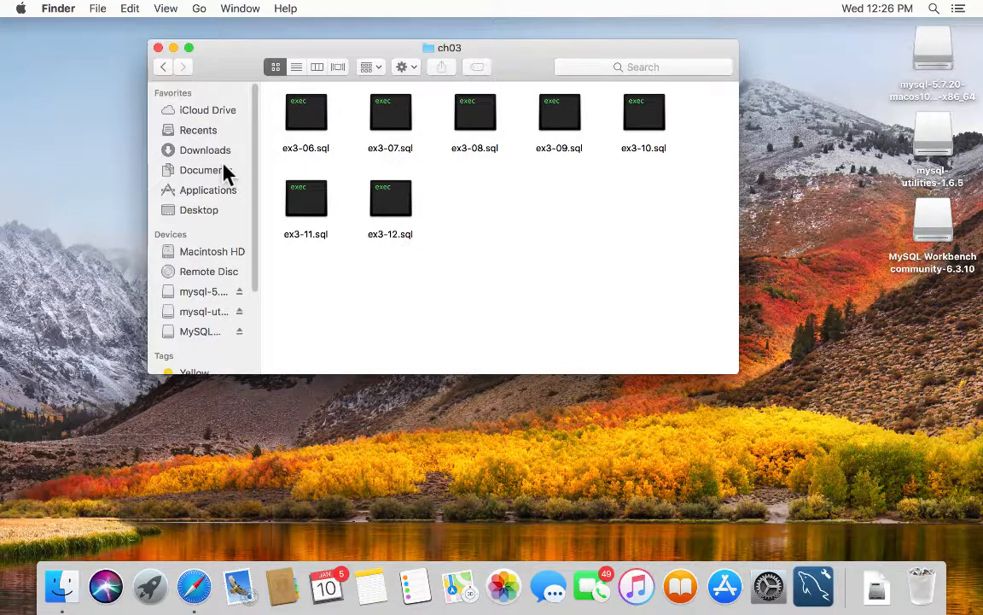
- Return from the chapter folder to the mysql folder and close that Finder window
{"action": "left_click", "coordinate": [162, 67]}
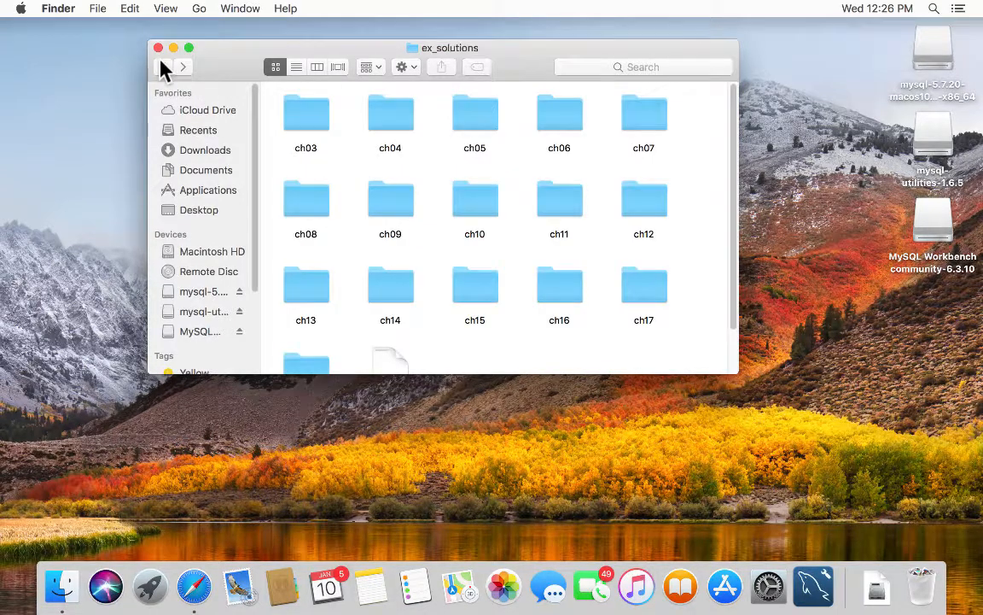
{"action": "left_click", "coordinate": [162, 68]}
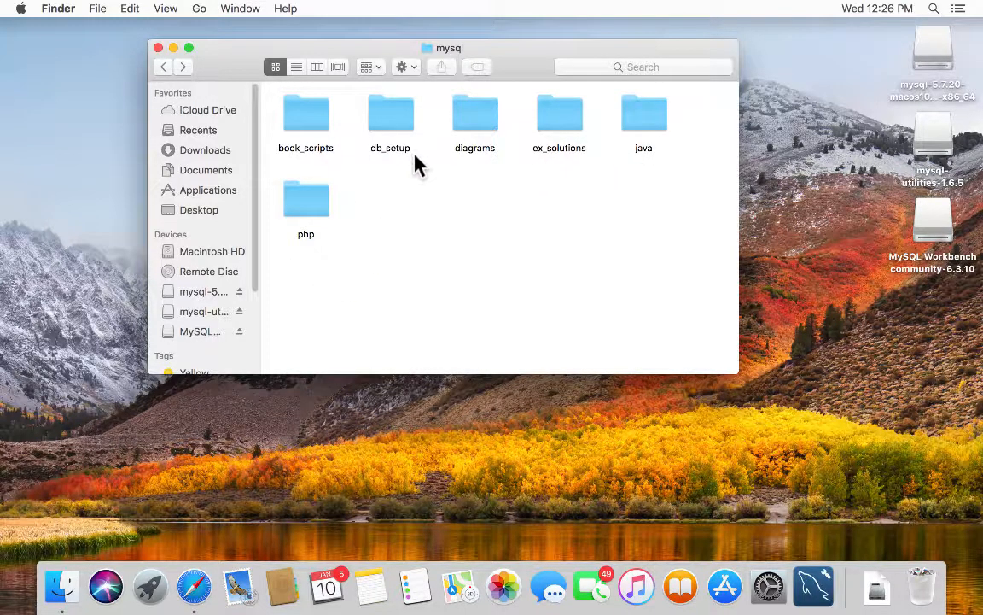
{"action": "left_click", "coordinate": [156, 49]}
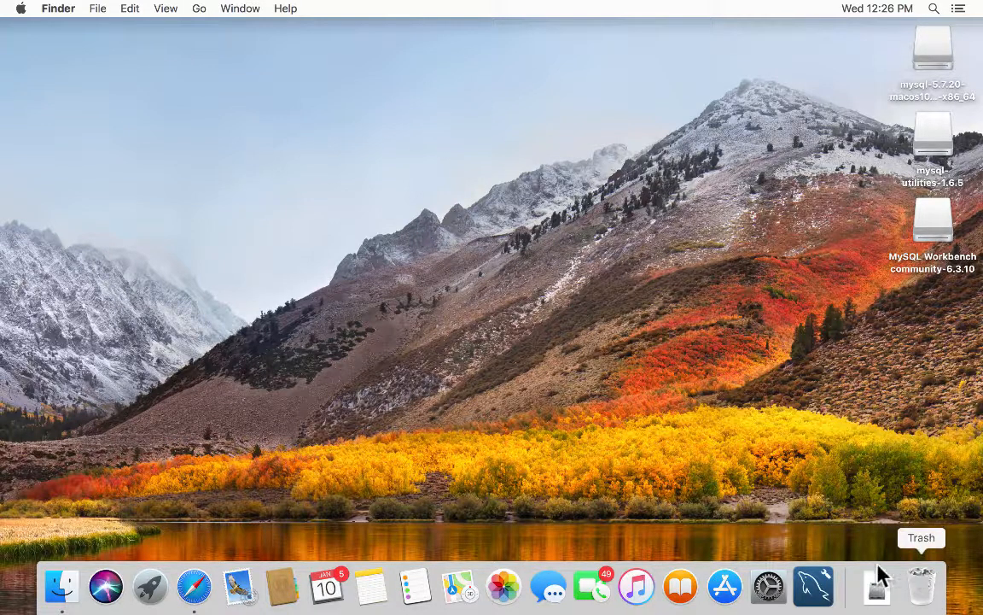
- Launch MySQL Workbench and connect to Local instance 3306 with the root password
{"action": "left_click", "coordinate": [815, 587]}
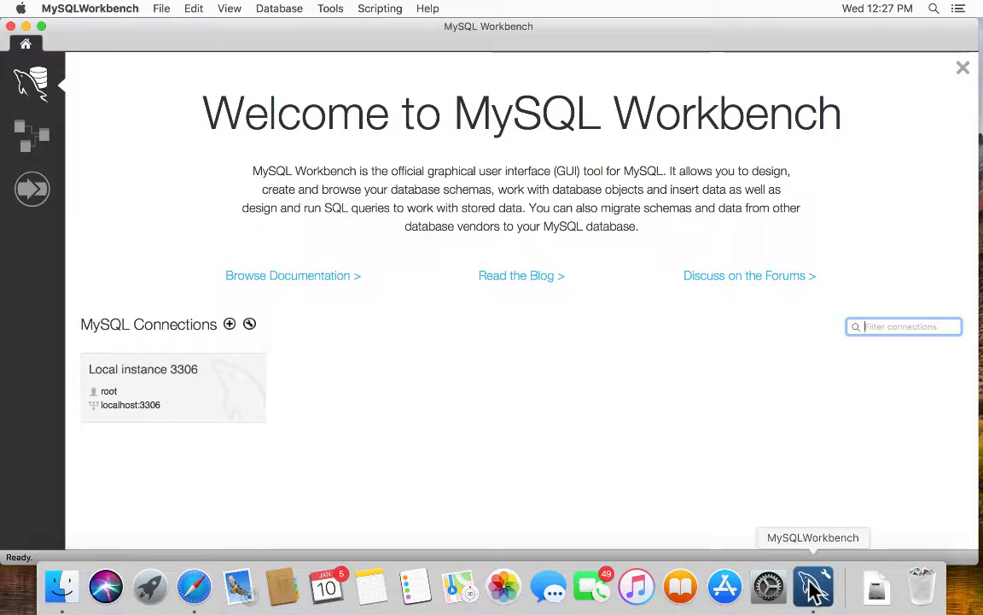
{"action": "left_click", "coordinate": [167, 391]}
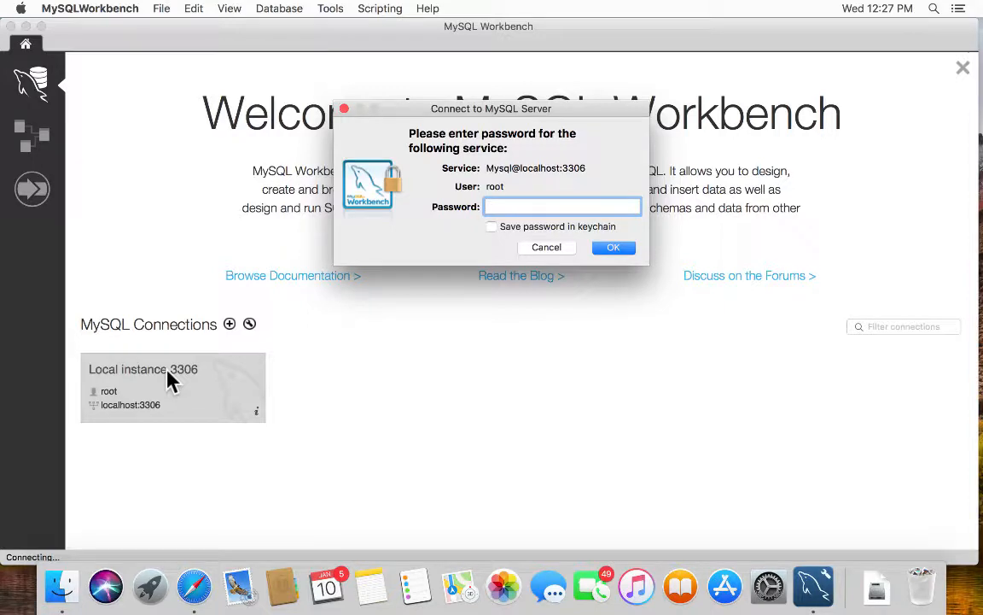
{"action": "type", "text": "******"}
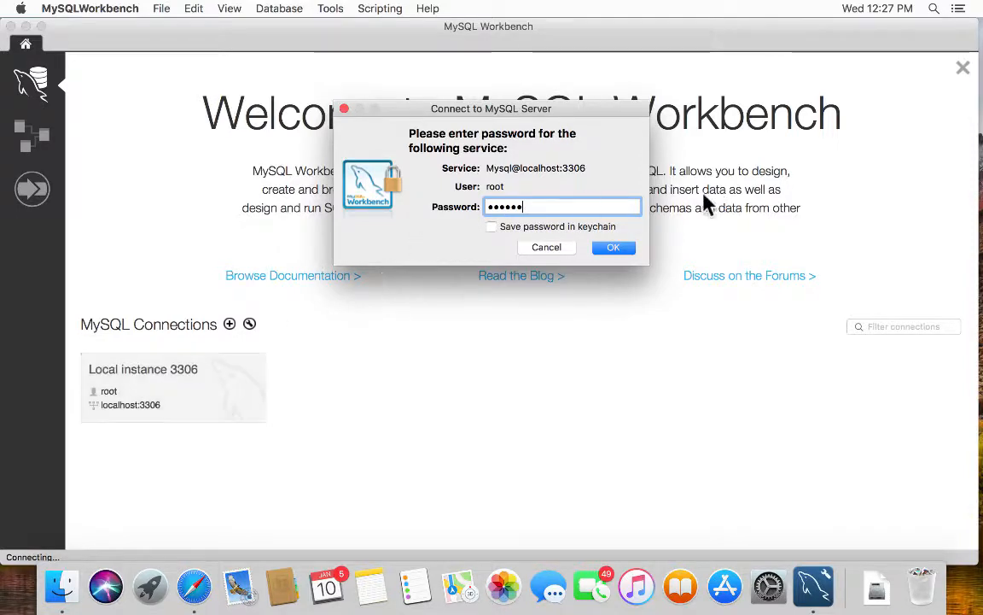
{"action": "left_click", "coordinate": [613, 247]}
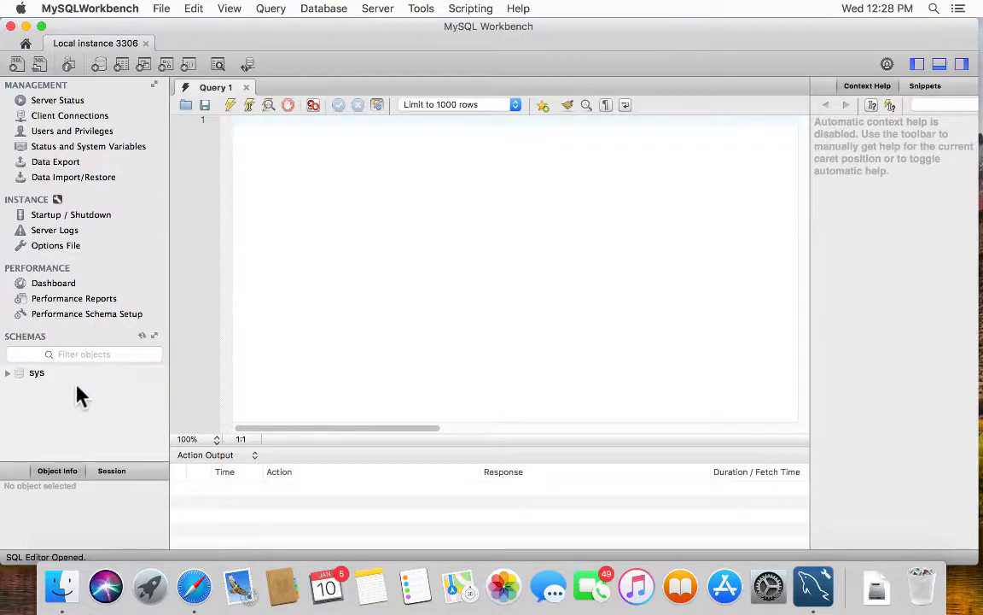
{"action": "left_click", "coordinate": [6, 371]}
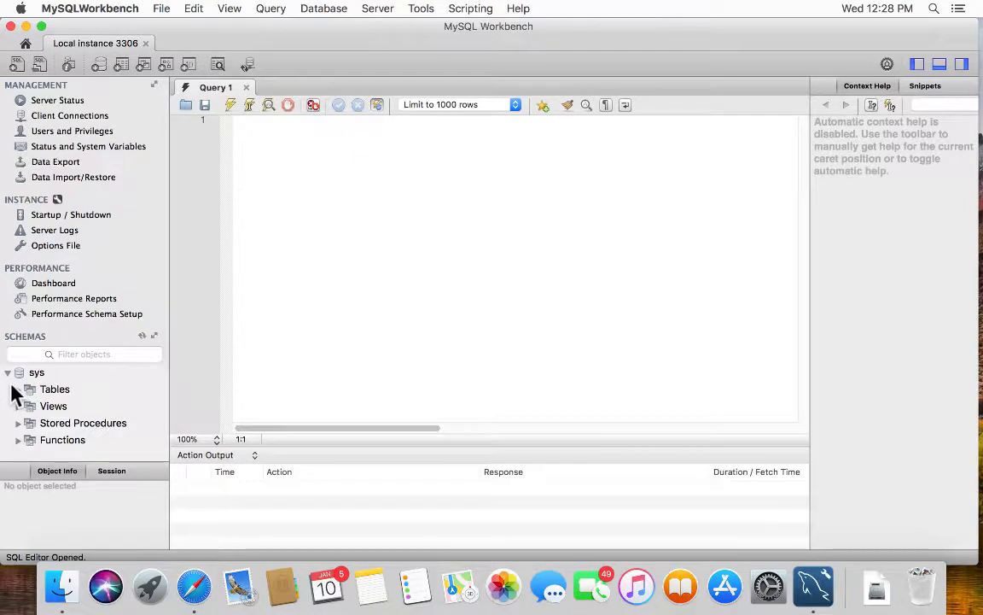
{"action": "left_click", "coordinate": [16, 390]}
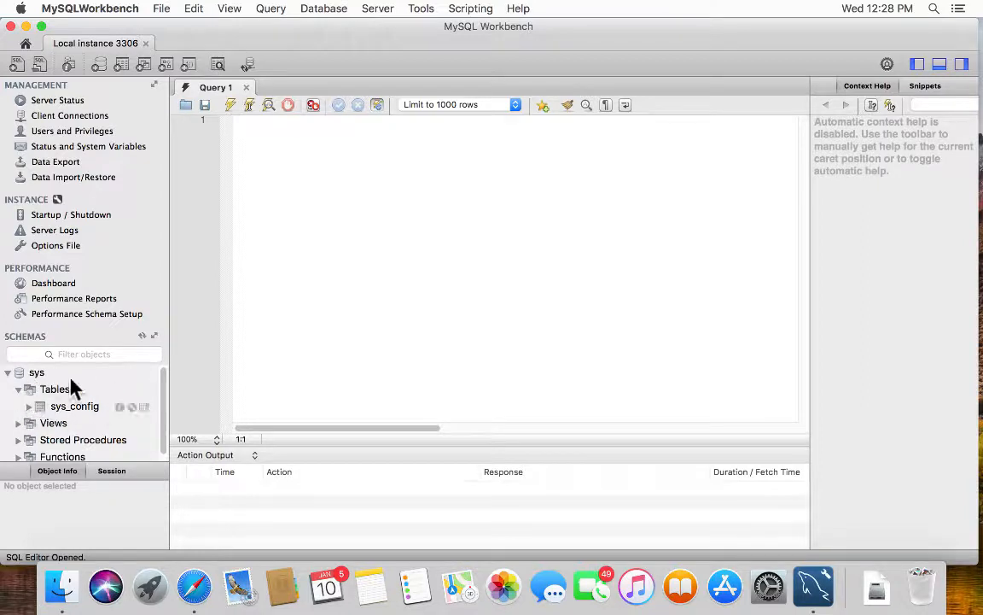
{"action": "left_click", "coordinate": [6, 370]}
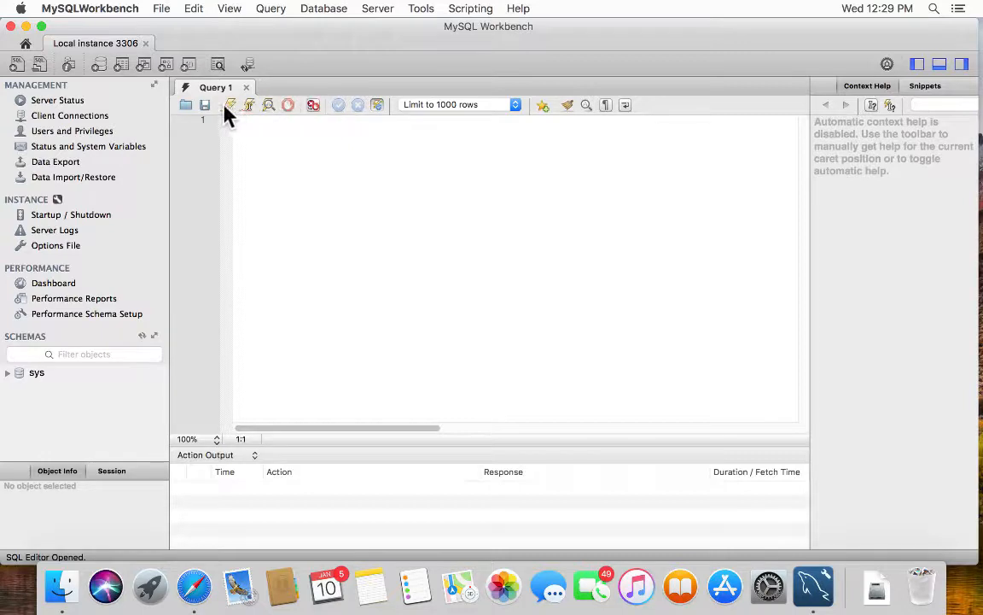
- Open create_databases.sql from mysql/db_setup as a SQL script in the editor
{"action": "left_click", "coordinate": [36, 62]}
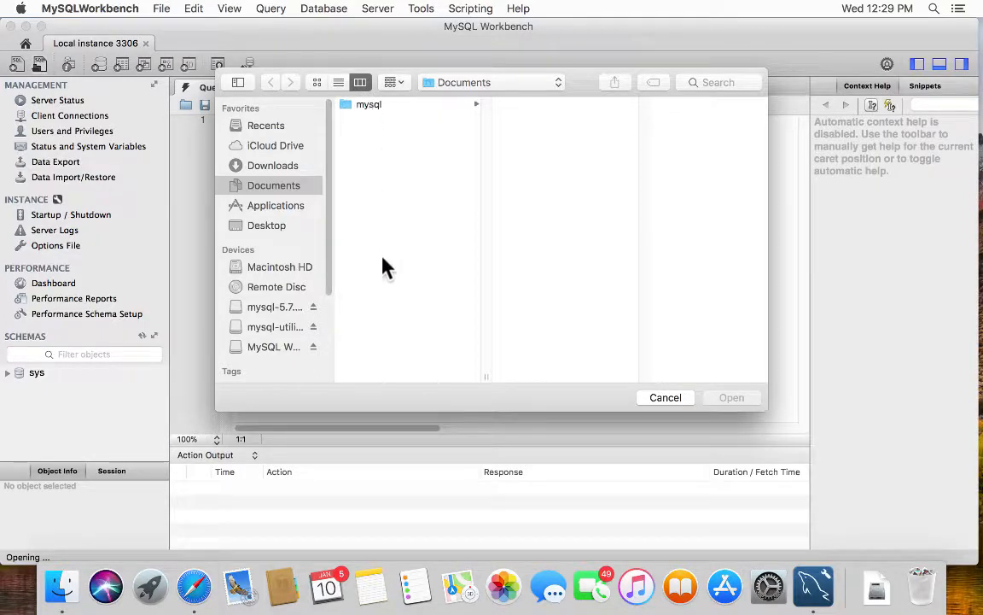
{"action": "left_click", "coordinate": [339, 83]}
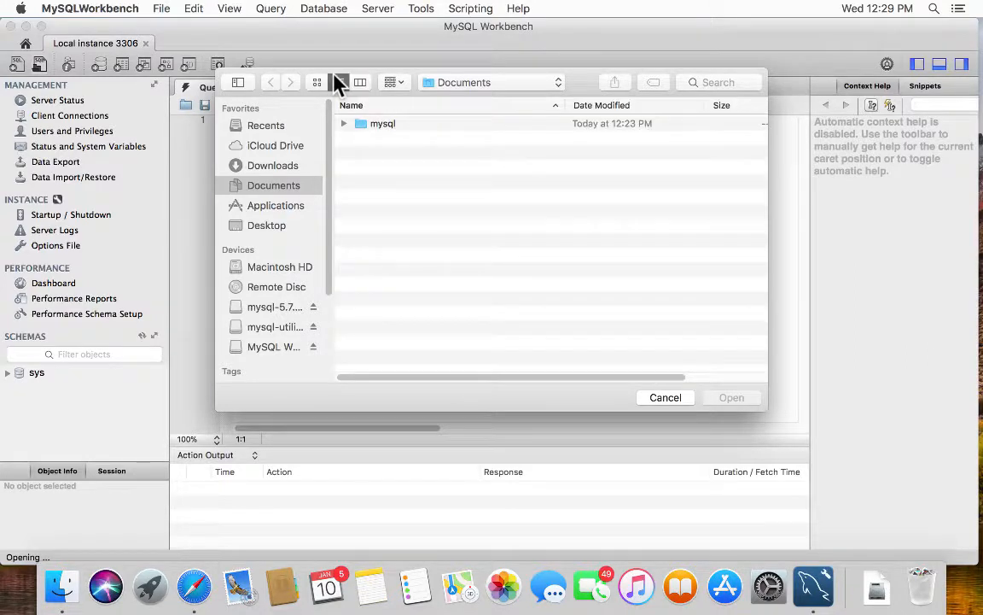
{"action": "left_click", "coordinate": [343, 123]}
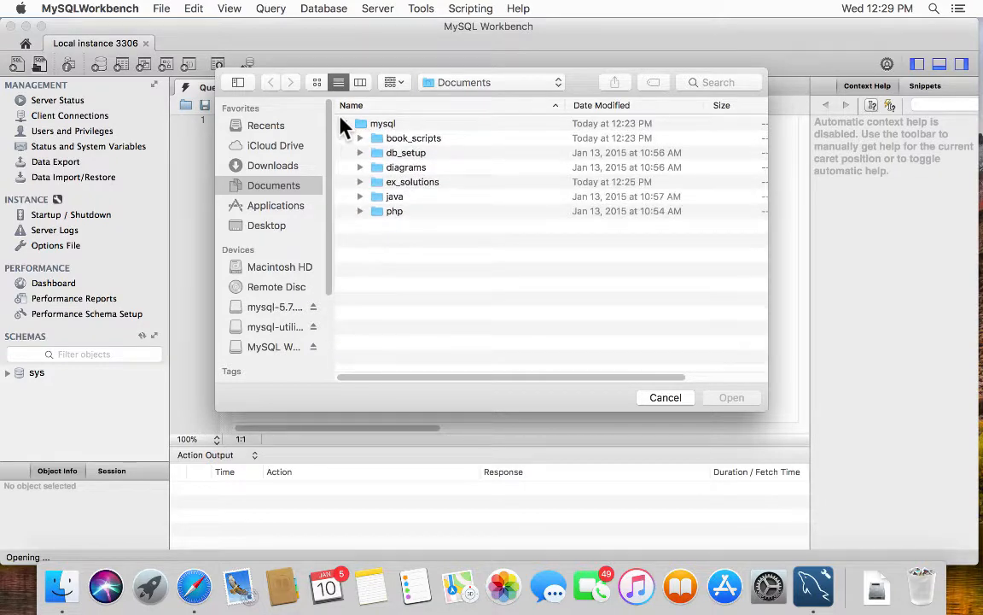
{"action": "double_click", "coordinate": [379, 154]}
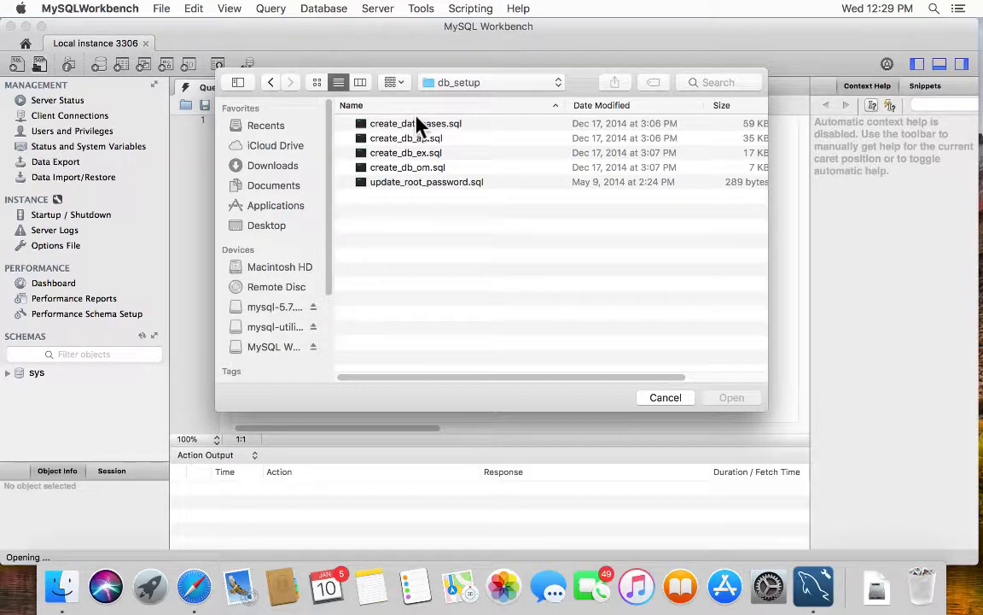
{"action": "left_click", "coordinate": [420, 125]}
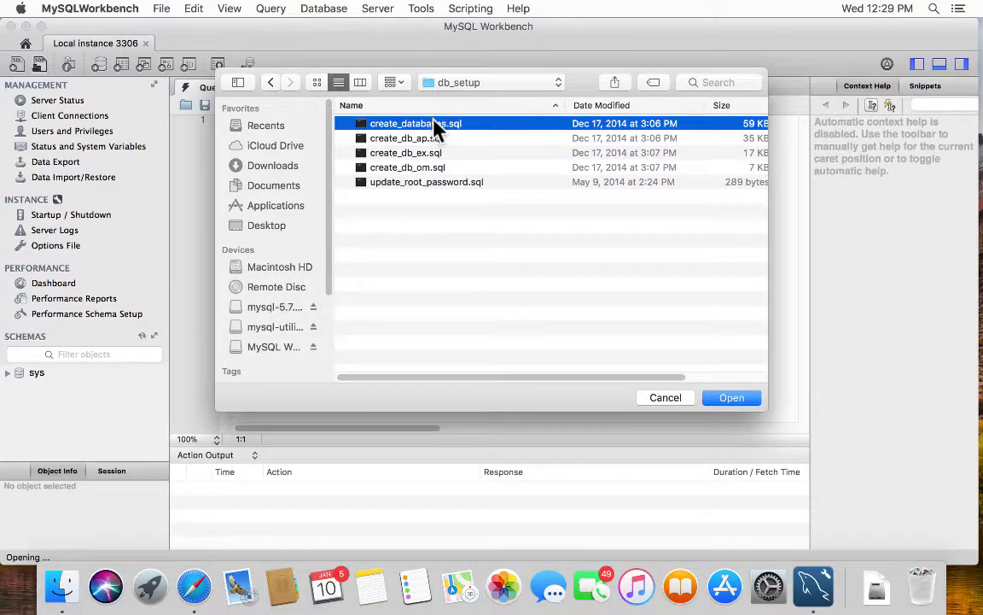
{"action": "left_click", "coordinate": [730, 398]}
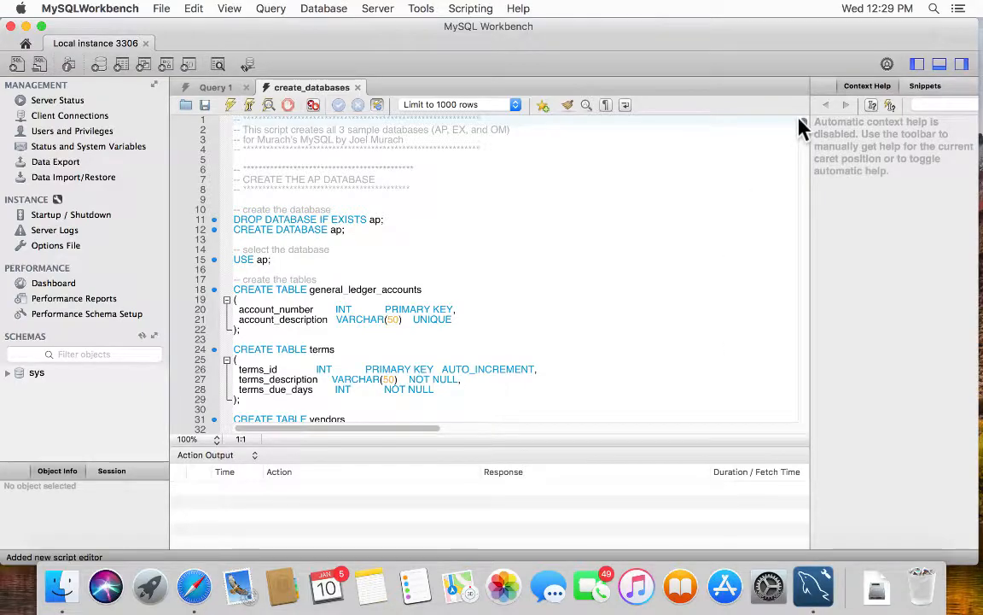
{"action": "left_click_drag", "start_coordinate": [803, 127], "coordinate": [773, 101]}
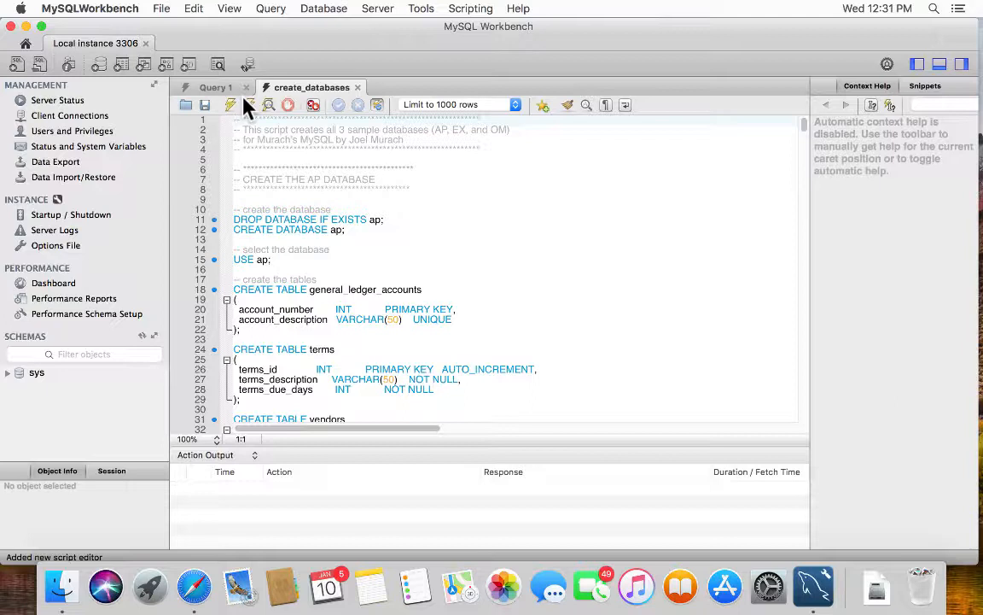
{"action": "left_click", "coordinate": [278, 212]}
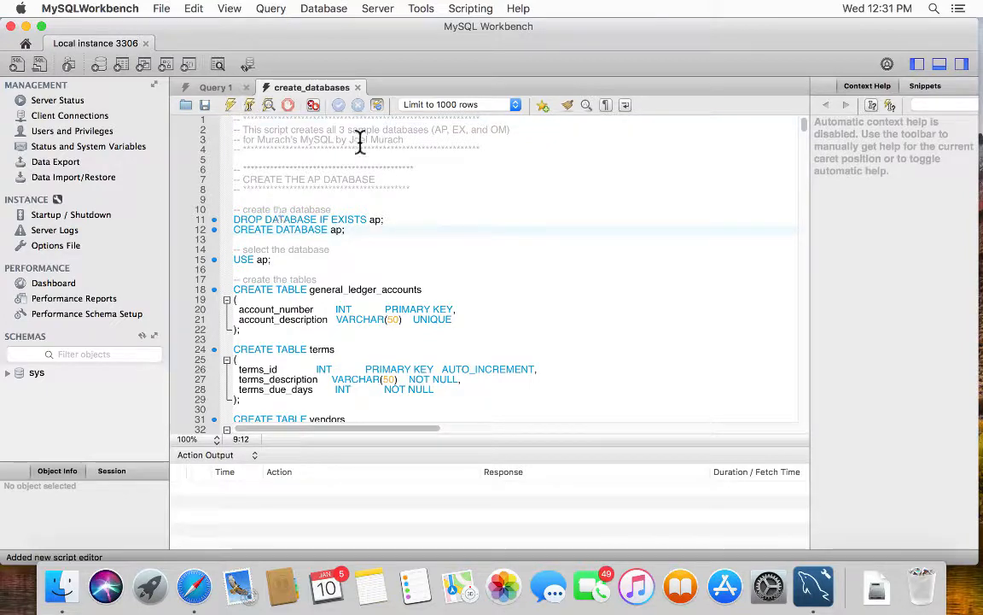
{"action": "left_click", "coordinate": [367, 188]}
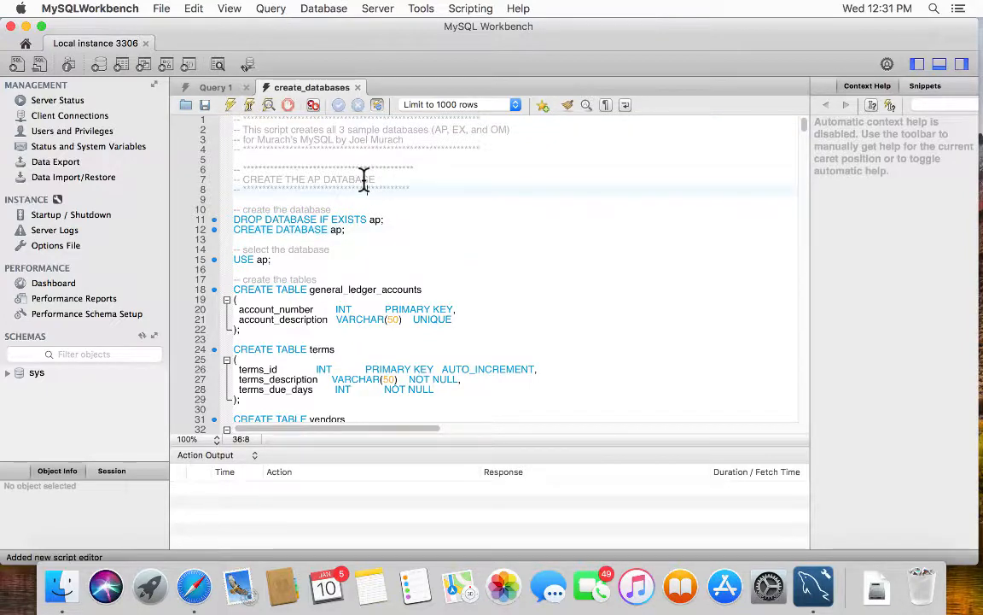
{"action": "left_click", "coordinate": [229, 105]}
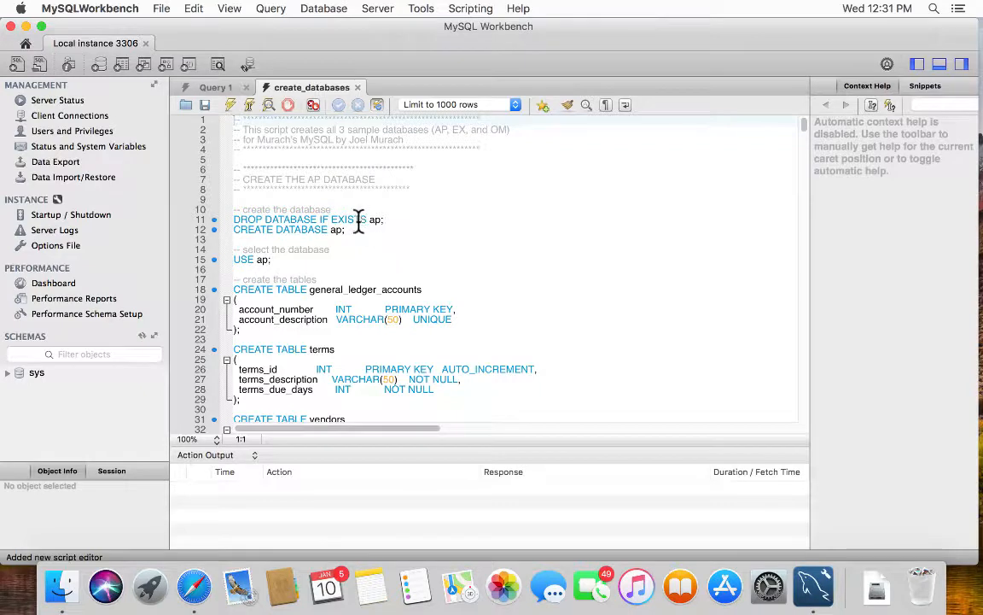
{"action": "left_click_drag", "start_coordinate": [345, 229], "coordinate": [202, 220]}
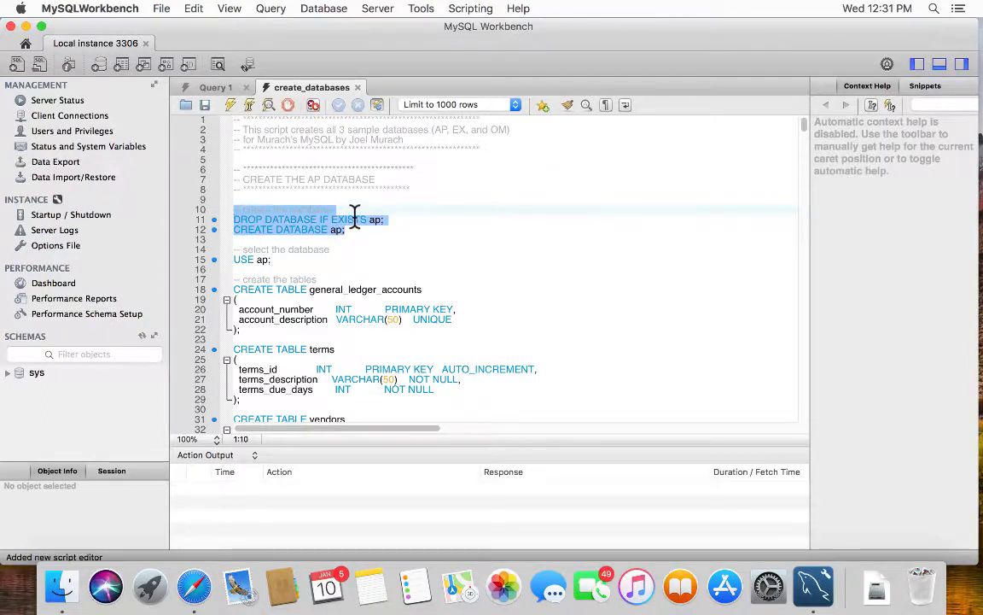
{"action": "key", "text": "Right"}
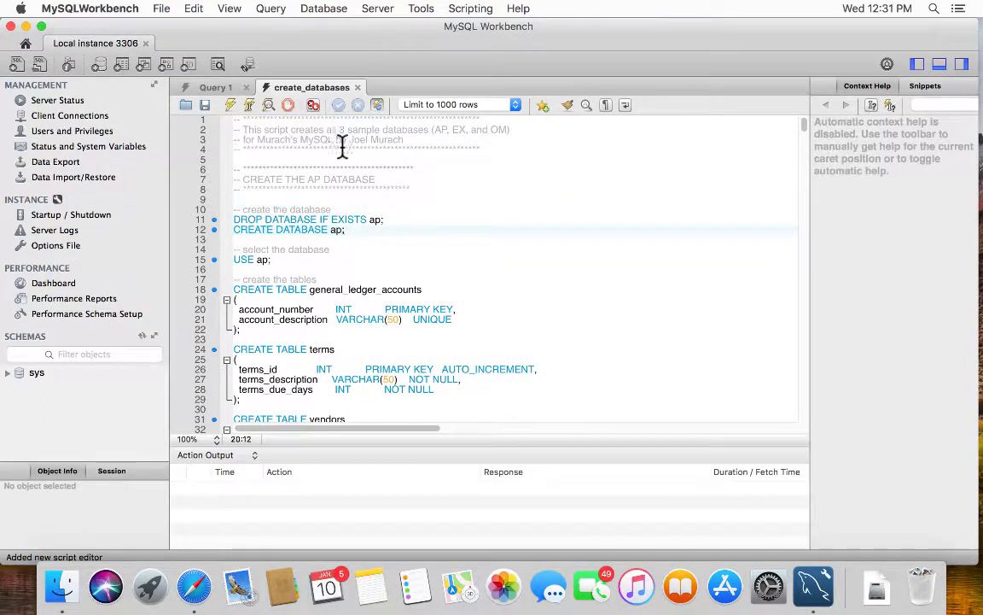
{"action": "left_click", "coordinate": [235, 118]}
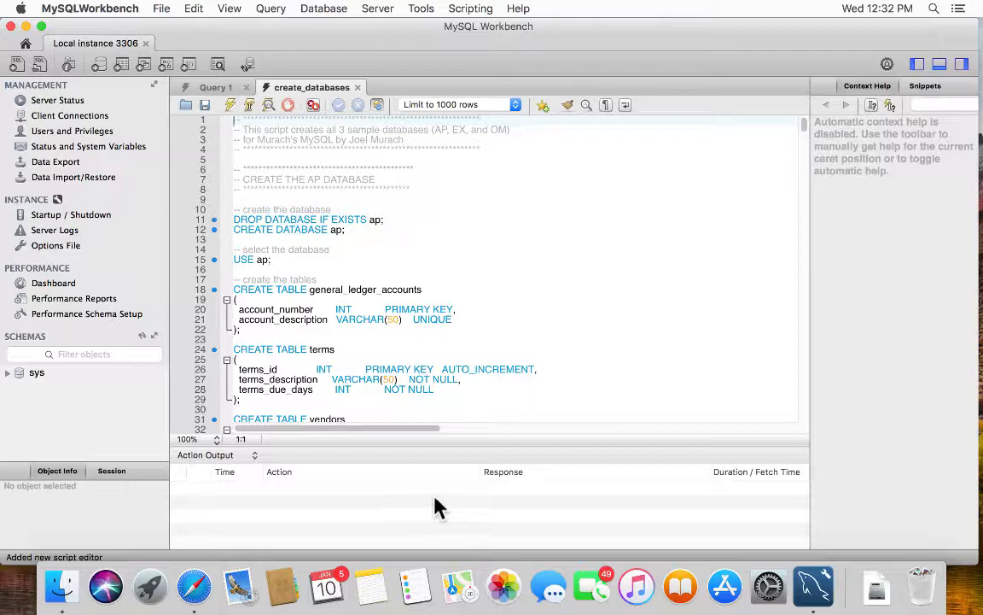
- Execute the entire create_databases script and review its 58 successful actions in Action Output
{"action": "left_click", "coordinate": [229, 106]}
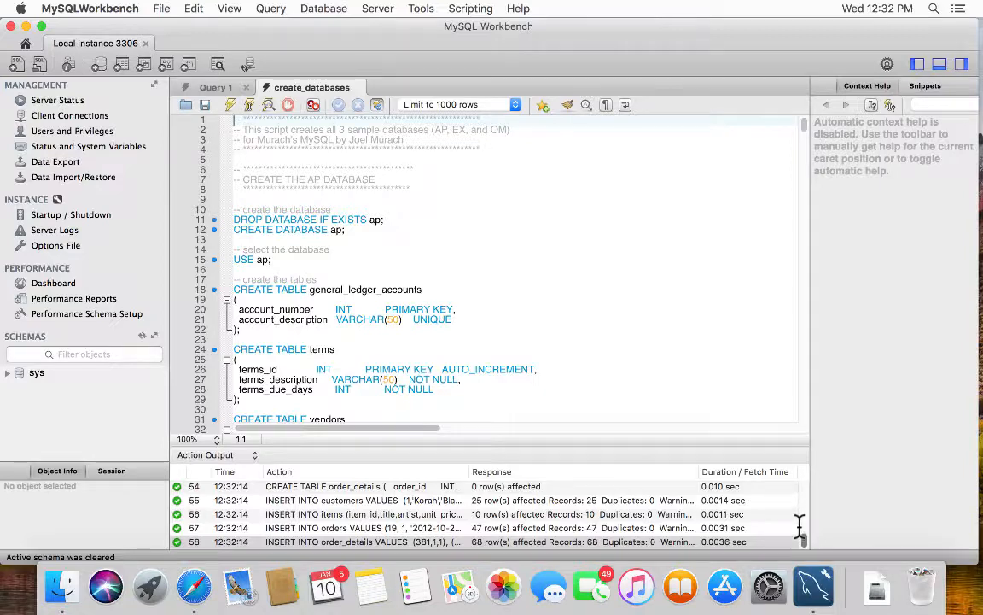
{"action": "scroll", "coordinate": [800, 525], "scroll_direction": "down", "scroll_amount": 3}
{"action": "scroll", "coordinate": [801, 521], "scroll_direction": "up", "scroll_amount": 8}
{"action": "scroll", "coordinate": [802, 516], "scroll_direction": "down", "scroll_amount": 5}
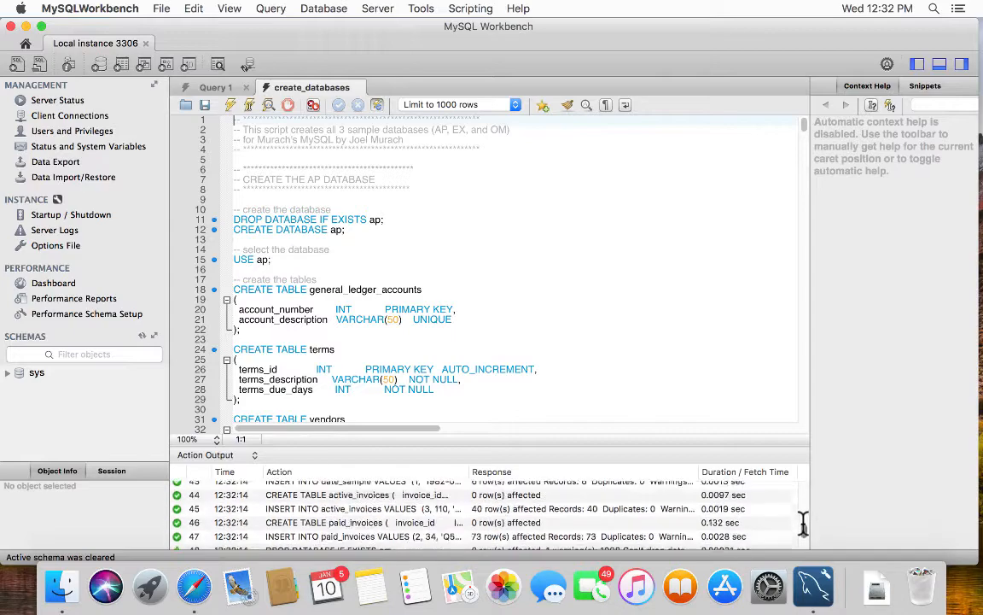
{"action": "scroll", "coordinate": [802, 518], "scroll_direction": "up", "scroll_amount": 1}
{"action": "scroll", "coordinate": [802, 518], "scroll_direction": "up", "scroll_amount": 10}
{"action": "scroll", "coordinate": [799, 486], "scroll_direction": "up", "scroll_amount": 3}
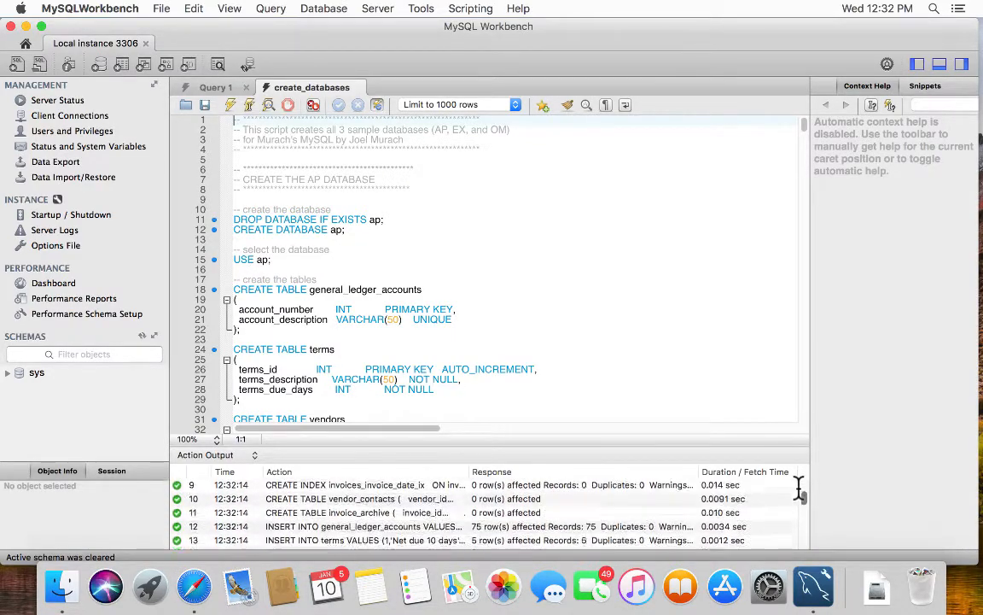
{"action": "scroll", "coordinate": [801, 491], "scroll_direction": "down", "scroll_amount": 3}
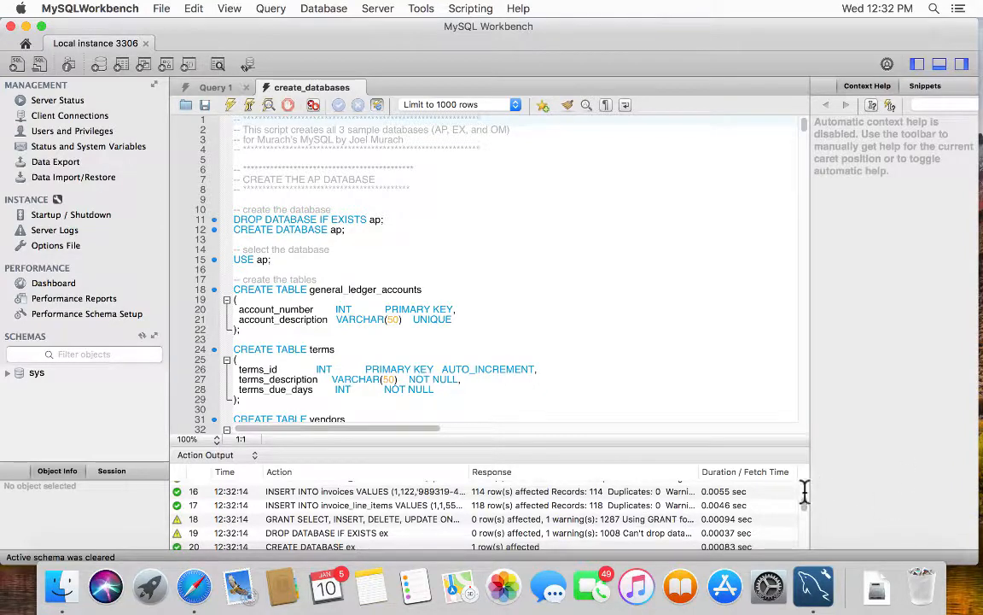
{"action": "scroll", "coordinate": [801, 507], "scroll_direction": "down", "scroll_amount": 4}
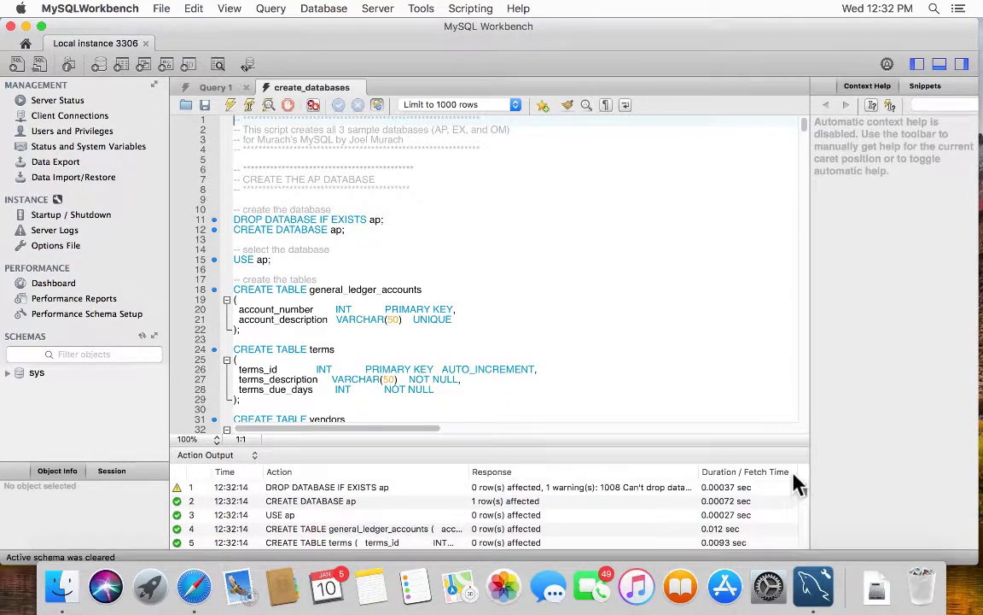
{"action": "scroll", "coordinate": [807, 512], "scroll_direction": "down", "scroll_amount": 10}
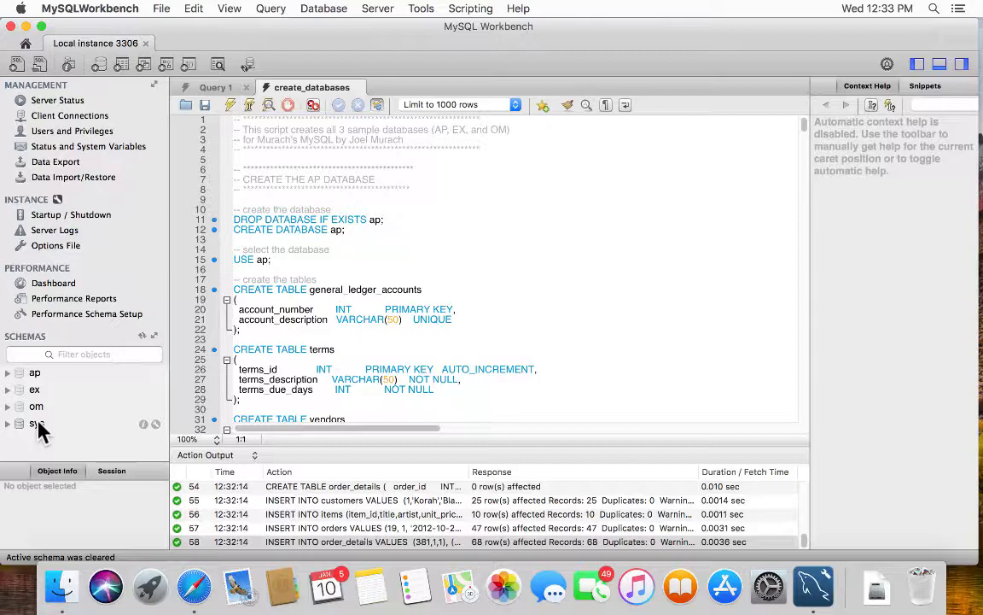
- Set ap as the default schema and expand its Tables to show invoices, terms, vendor_contacts
{"action": "double_click", "coordinate": [15, 374]}
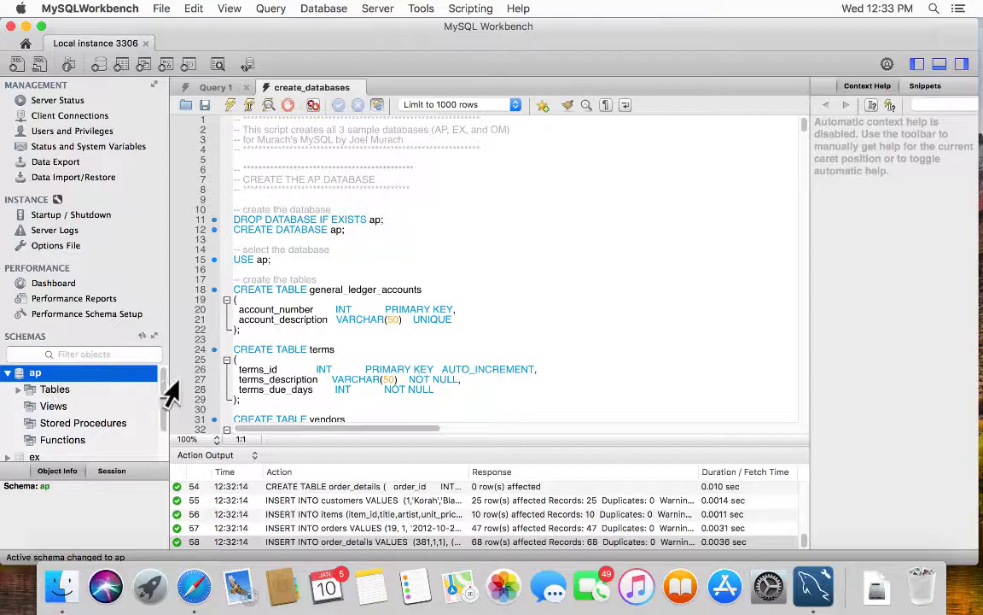
{"action": "scroll", "coordinate": [167, 397], "scroll_direction": "down", "scroll_amount": 1}
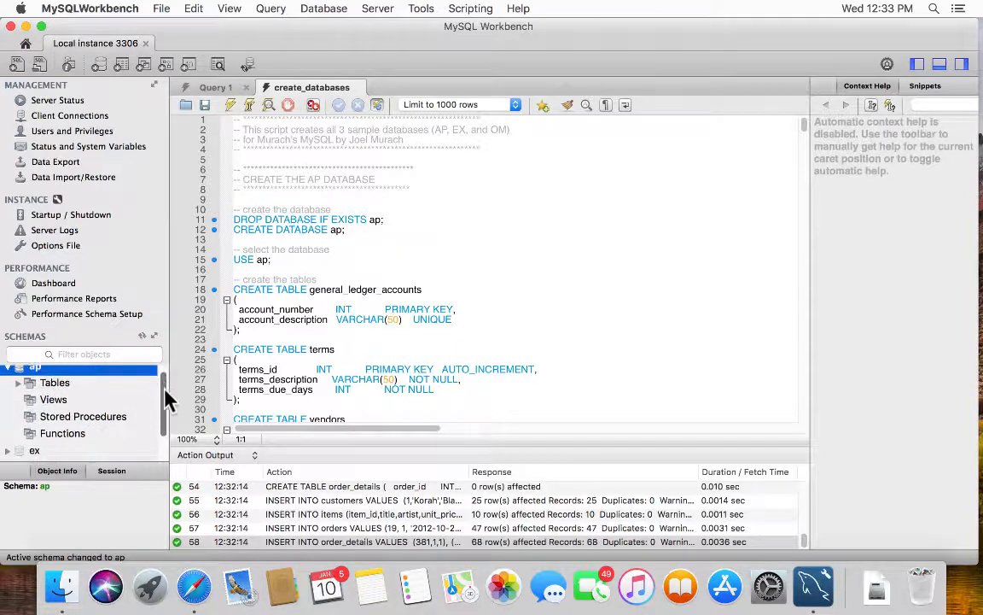
{"action": "left_click_drag", "start_coordinate": [166, 397], "coordinate": [162, 374]}
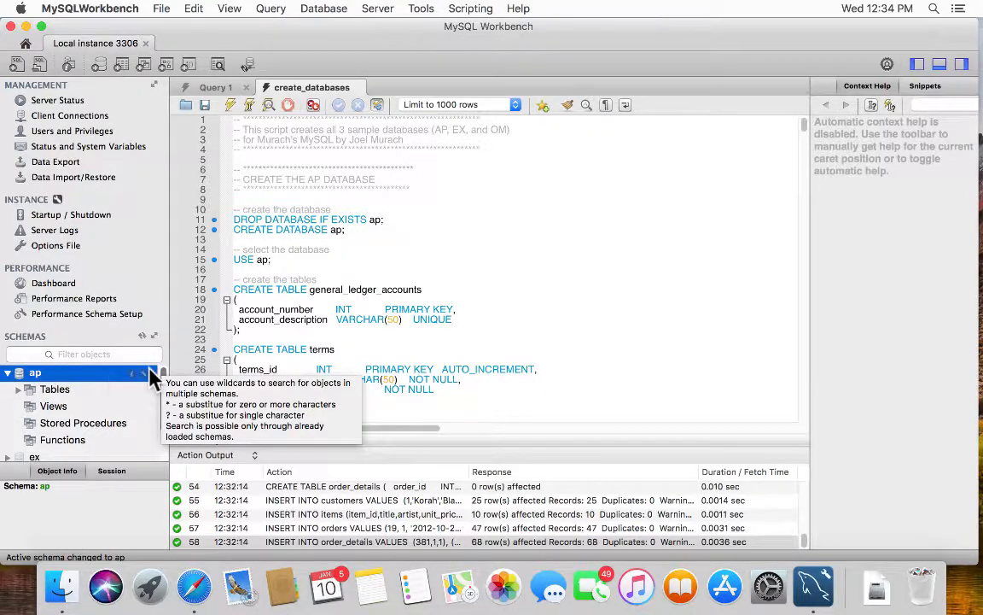
{"action": "left_click", "coordinate": [17, 388]}
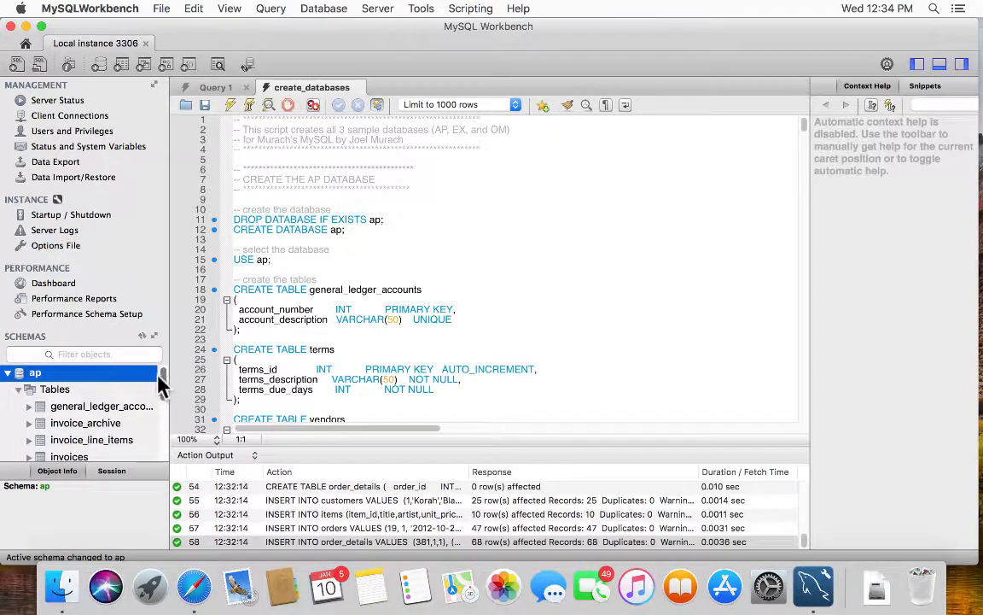
{"action": "left_click_drag", "start_coordinate": [156, 379], "coordinate": [169, 395]}
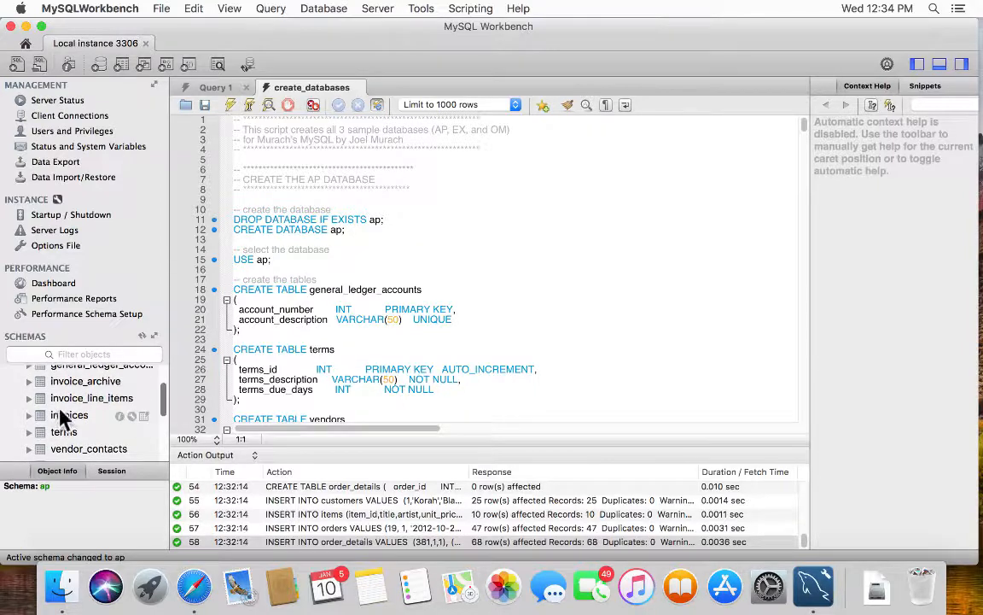
- Display the ap.invoices table data (114 rows) and enlarge the Result Grid
{"action": "left_click", "coordinate": [142, 416]}
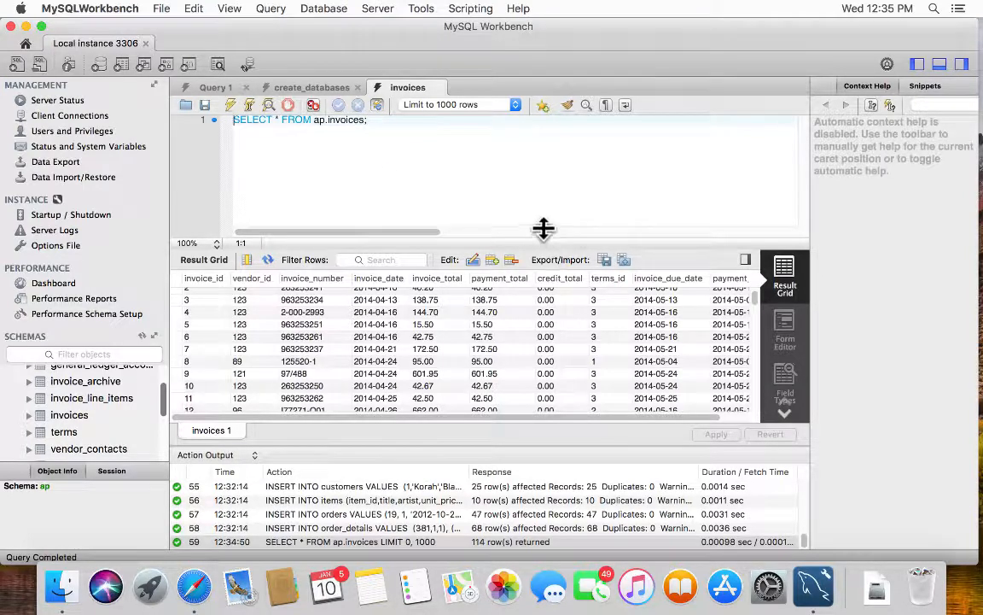
{"action": "left_click_drag", "start_coordinate": [543, 228], "coordinate": [544, 205]}
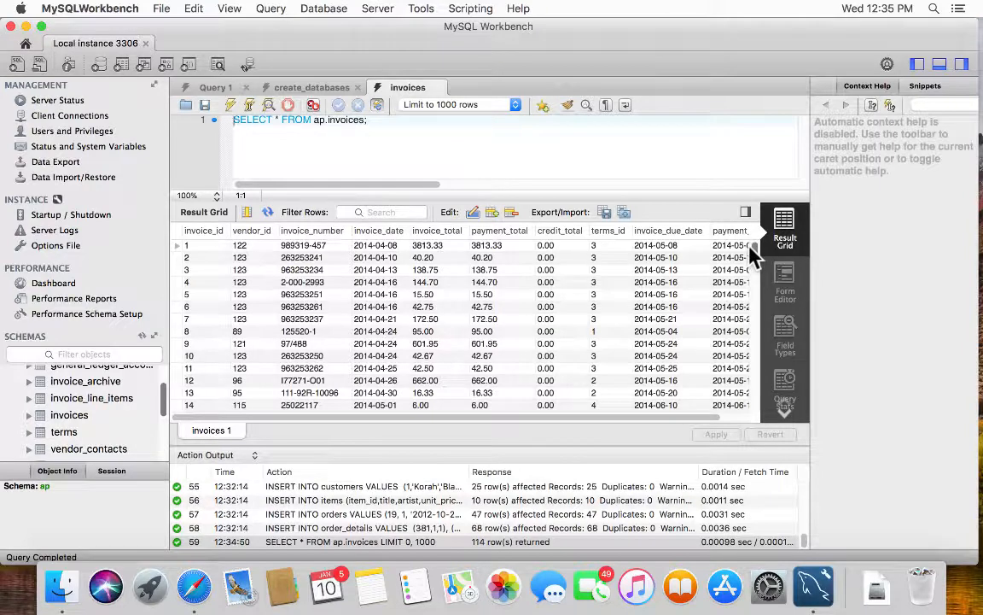
{"action": "left_click_drag", "start_coordinate": [752, 256], "coordinate": [757, 405]}
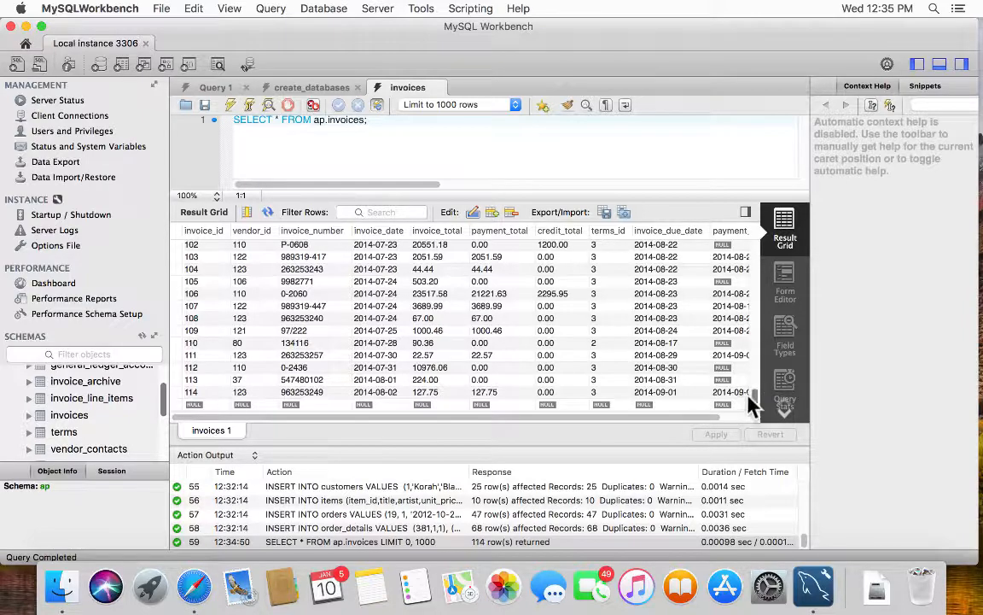
{"action": "scroll", "coordinate": [731, 242], "scroll_direction": "up", "scroll_amount": 20}
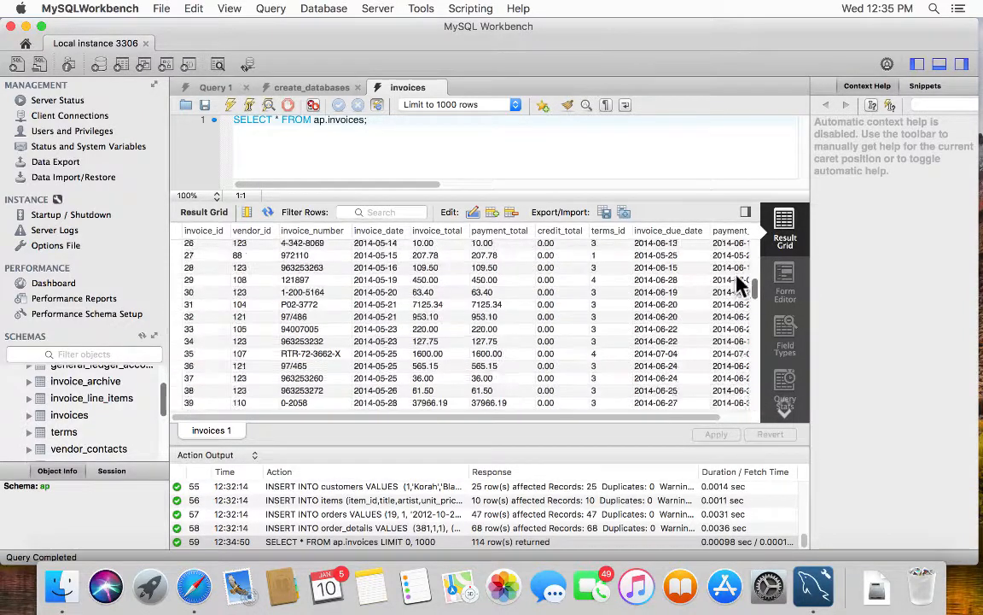